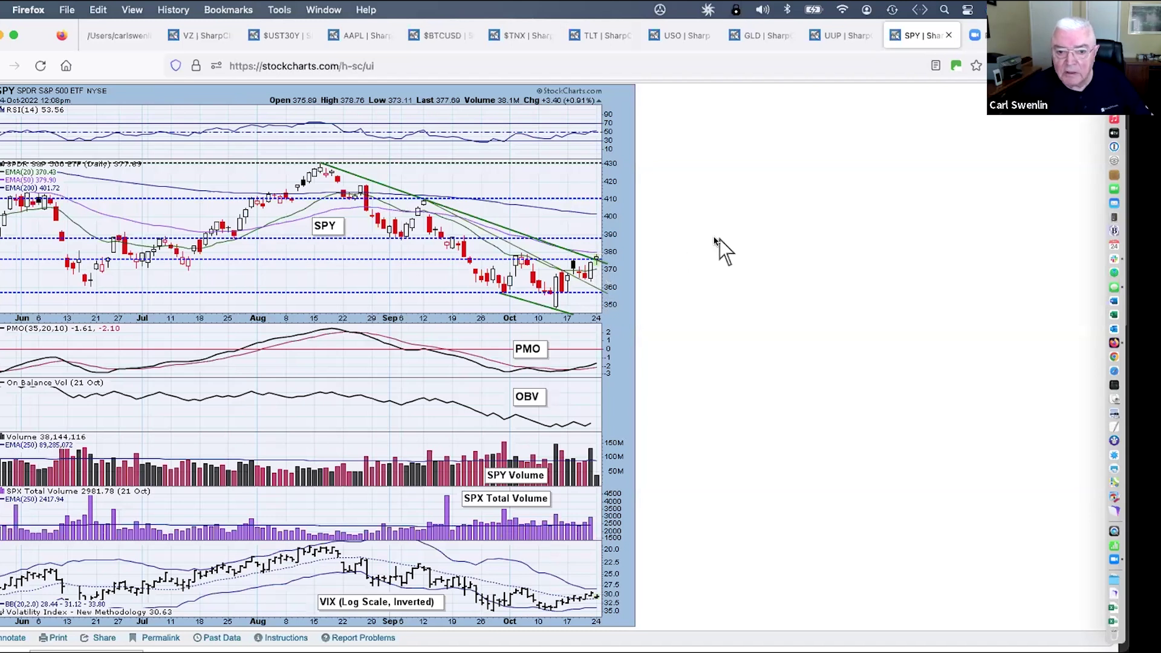
scroll(667, 263, up, 1)
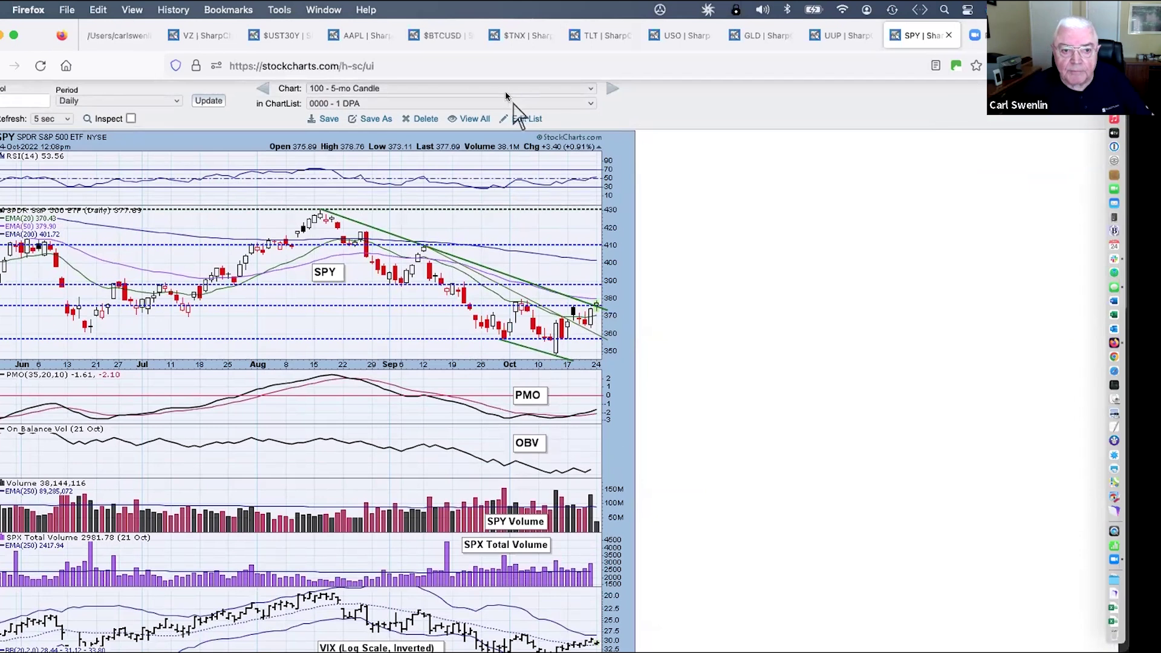
Step: Load the '102 - NHNL NYSE' saved chart of $NYA with NYSE new highs, new lows and differential
click(506, 90)
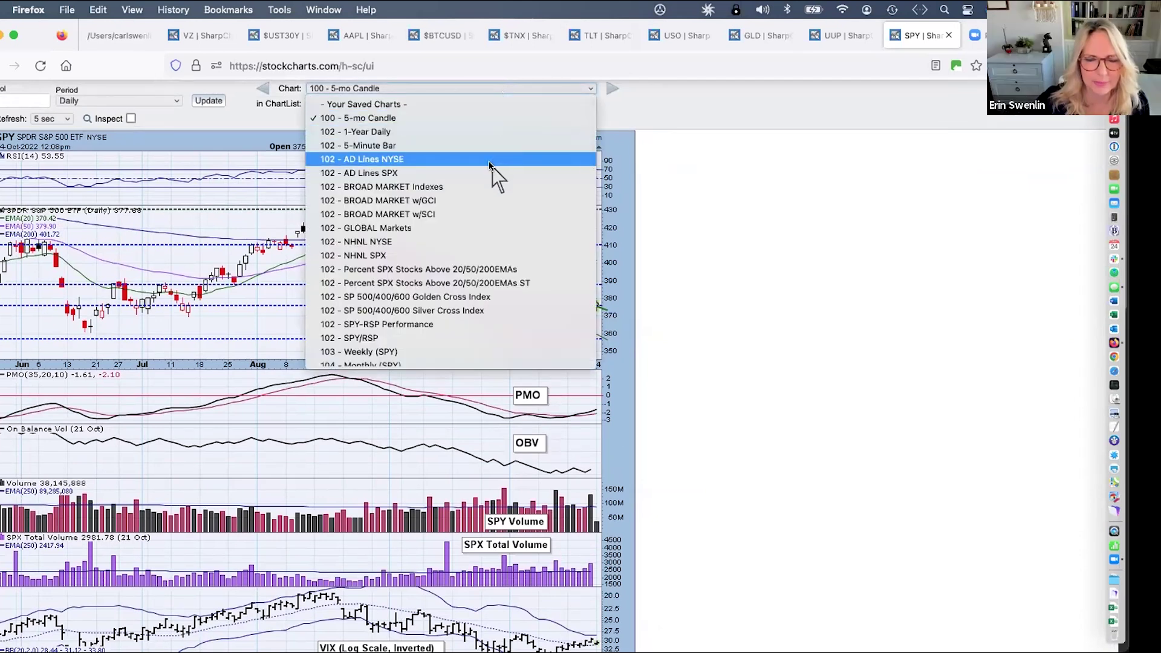
click(761, 225)
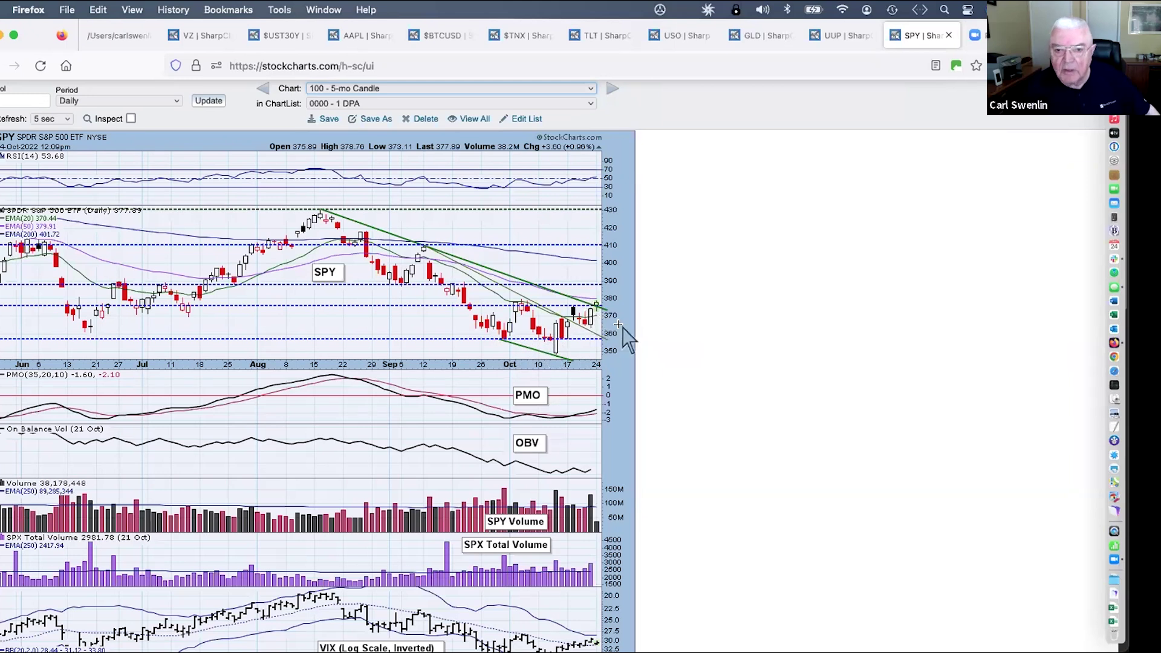
click(542, 91)
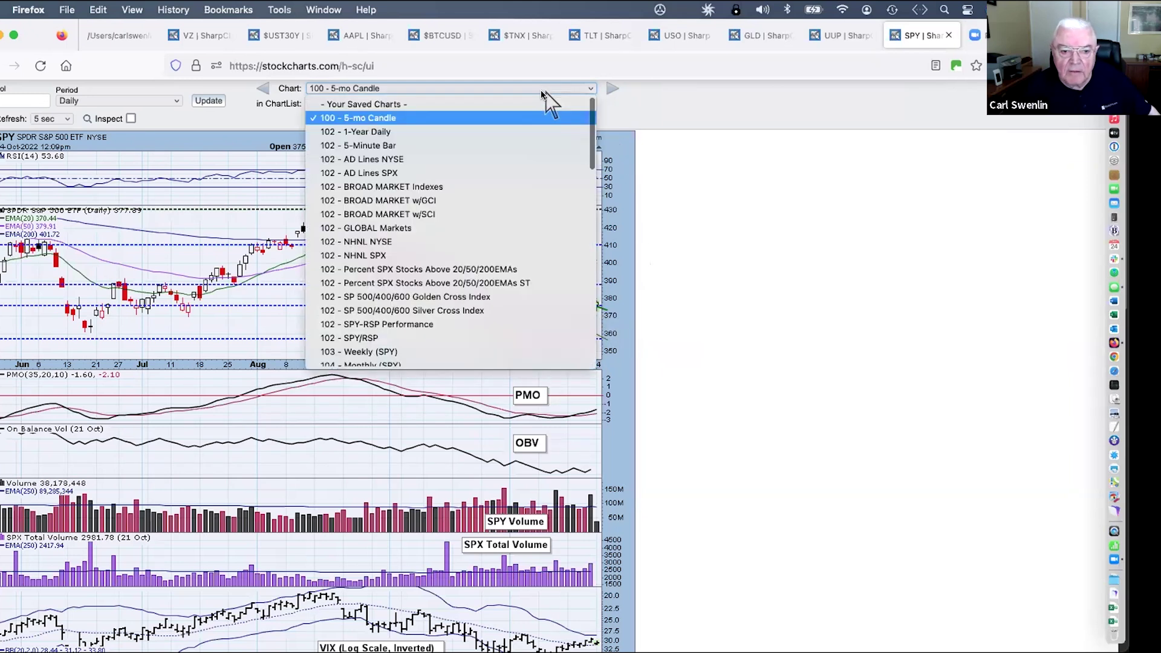
click(510, 243)
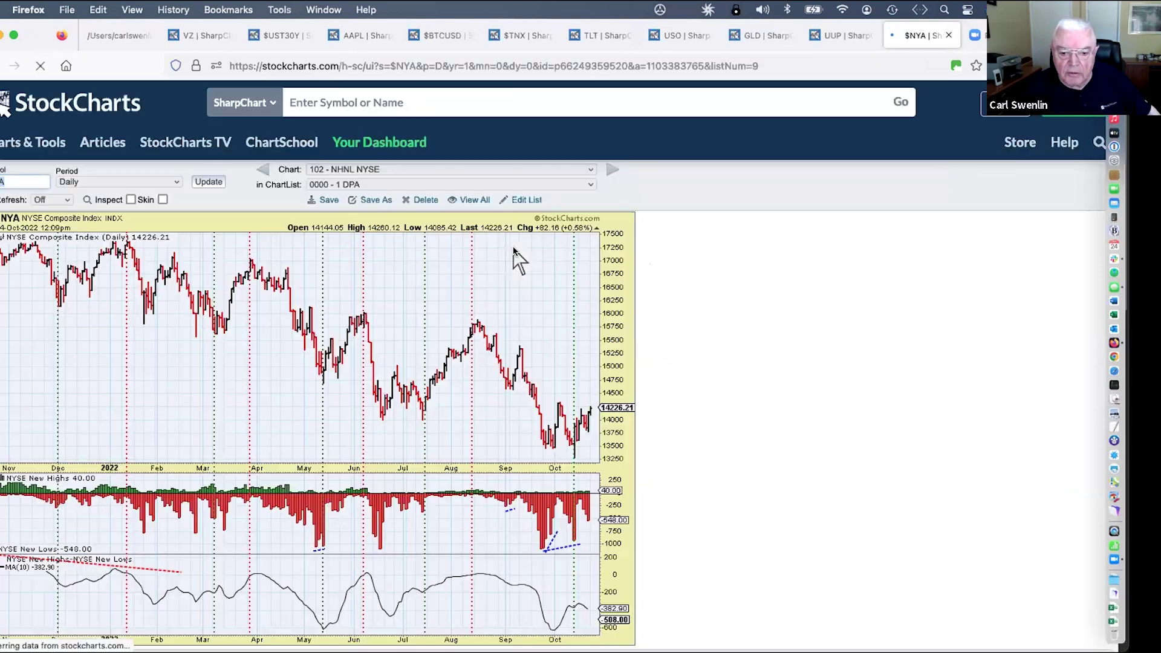
Step: Scroll down through the NHNL NYSE panels and back up to the top
scroll(514, 251, down, 4)
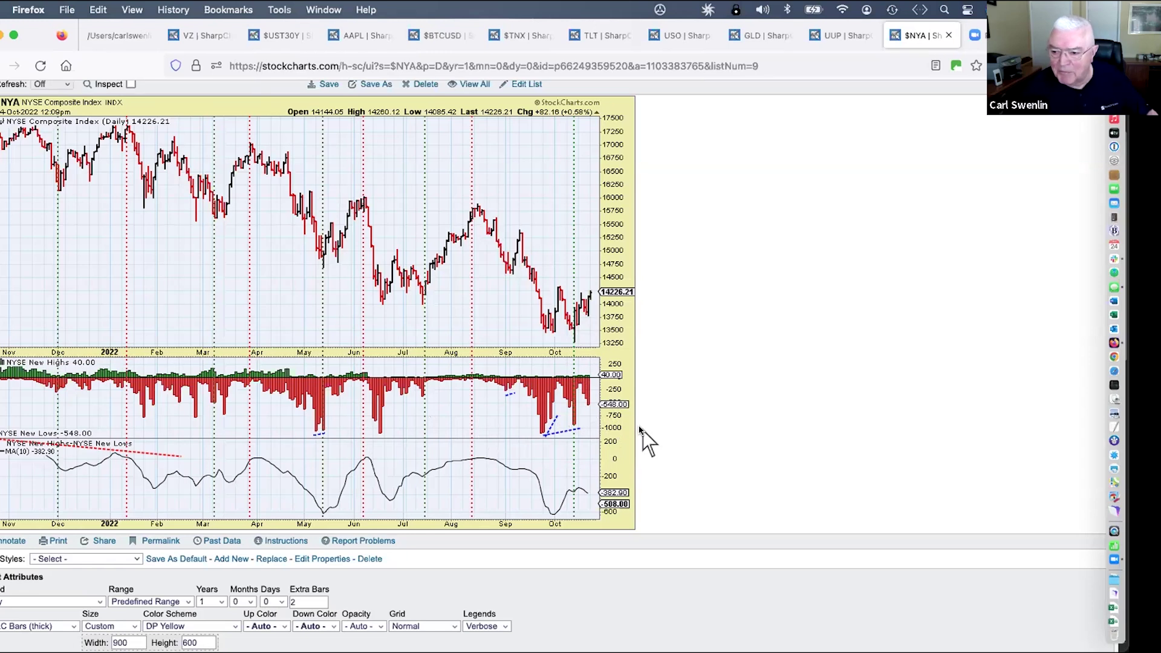
scroll(641, 433, up, 2)
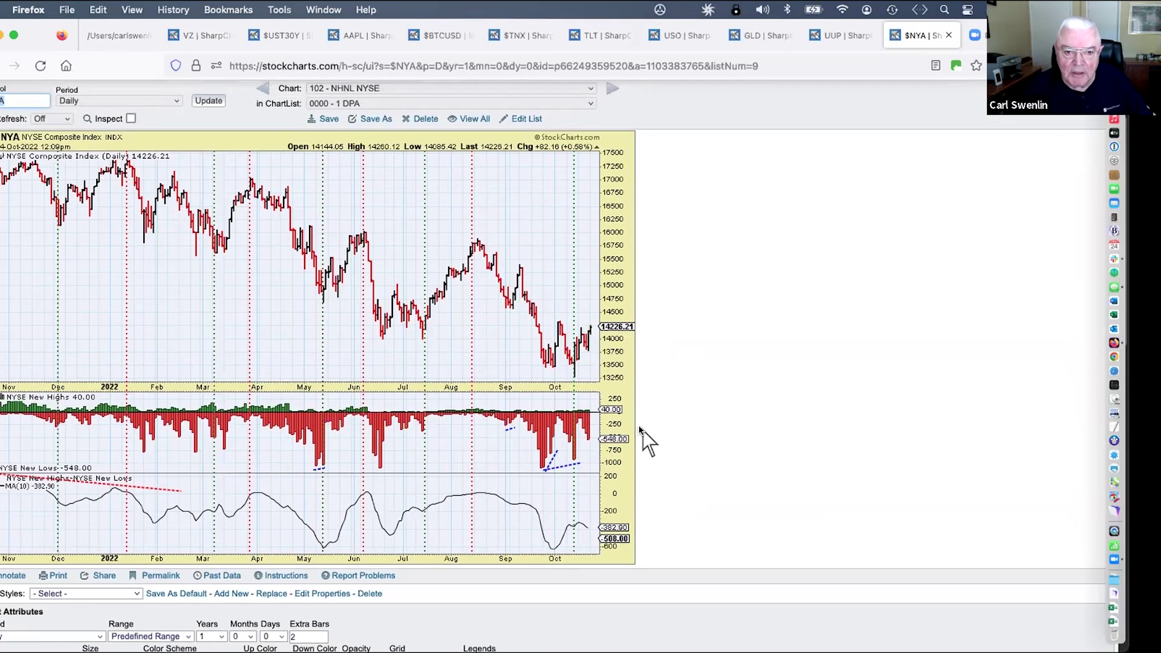
Step: Advance to the '102 - NHNL SPX' chart, review it, then browse the saved-chart list
click(603, 91)
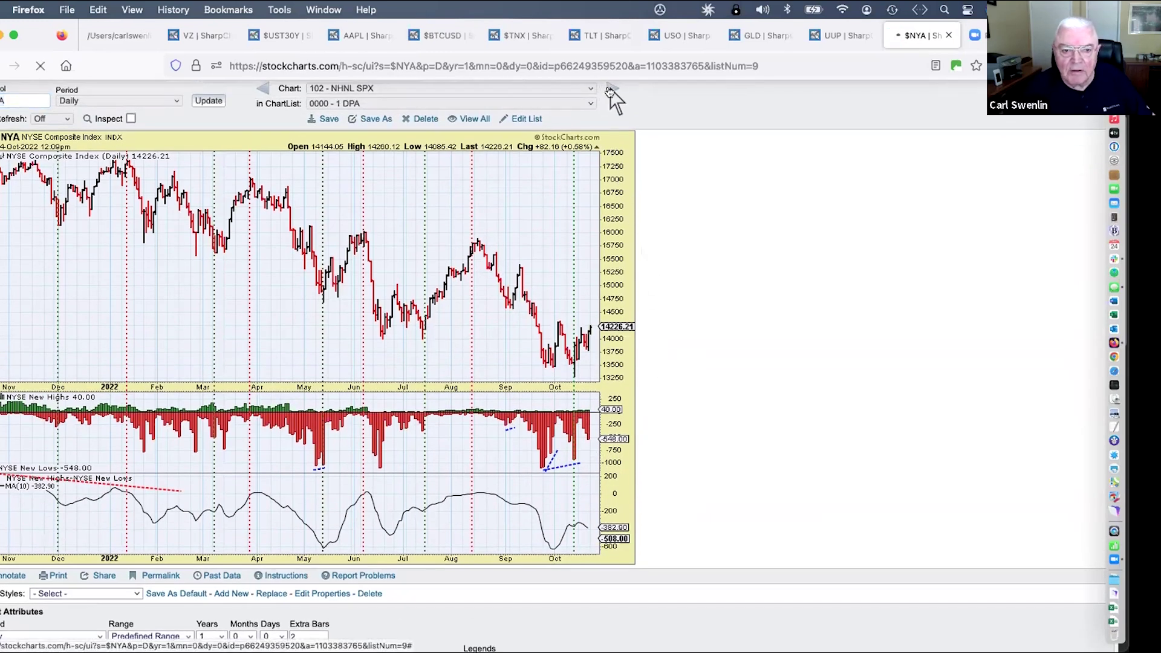
scroll(694, 327, down, 4)
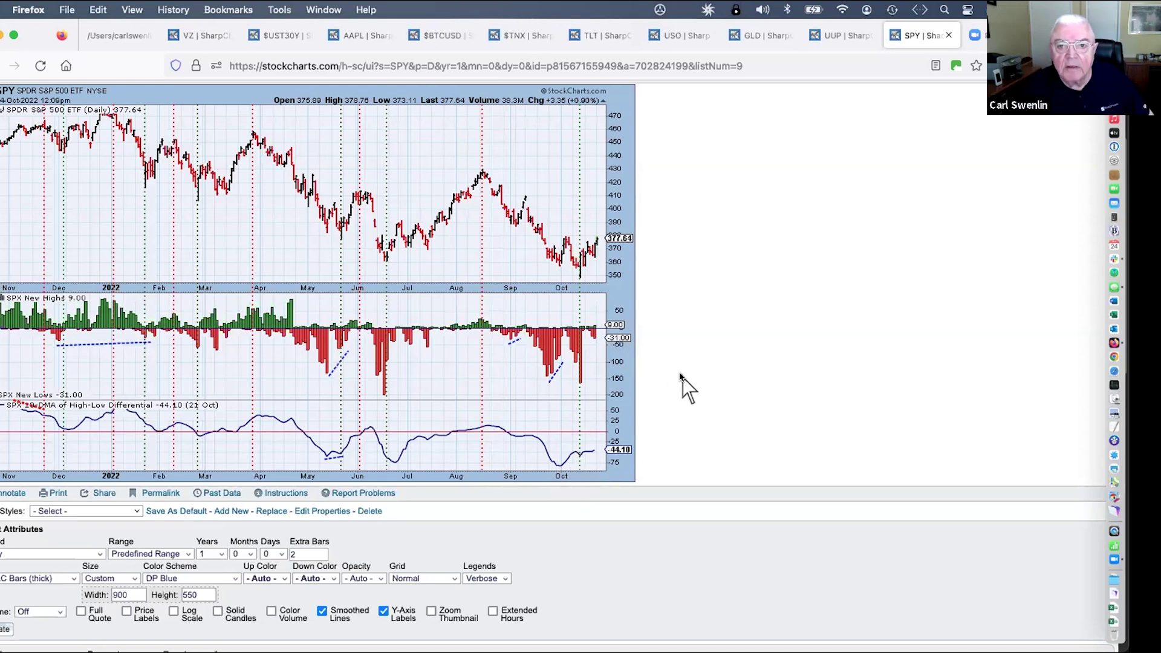
scroll(445, 145, up, 3)
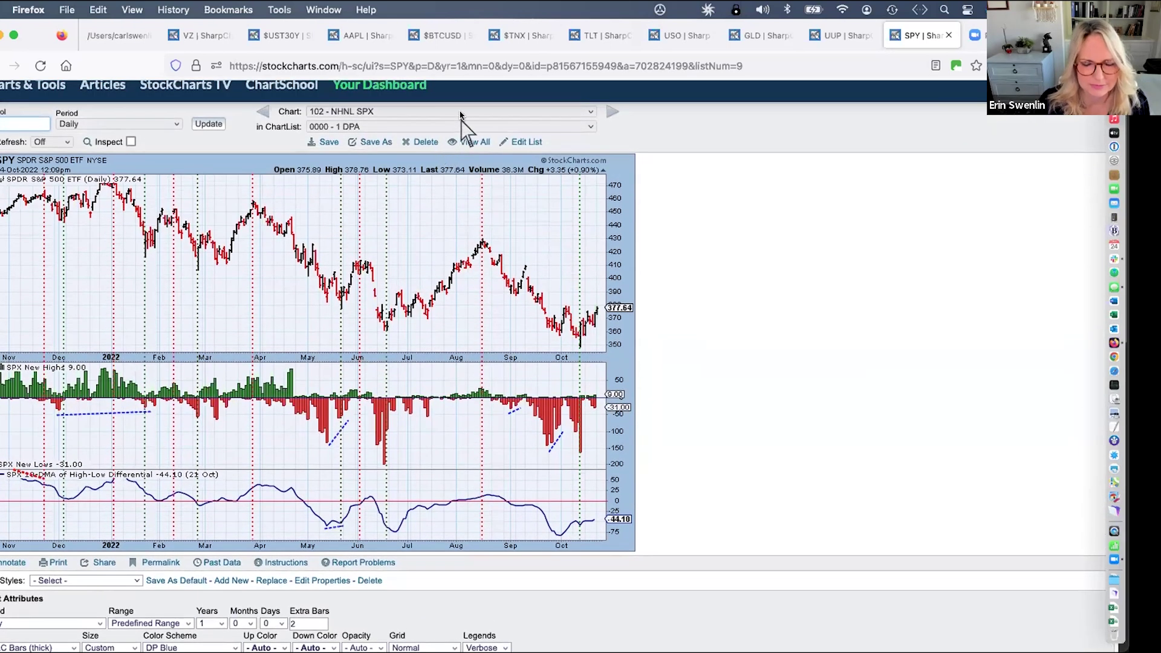
click(460, 113)
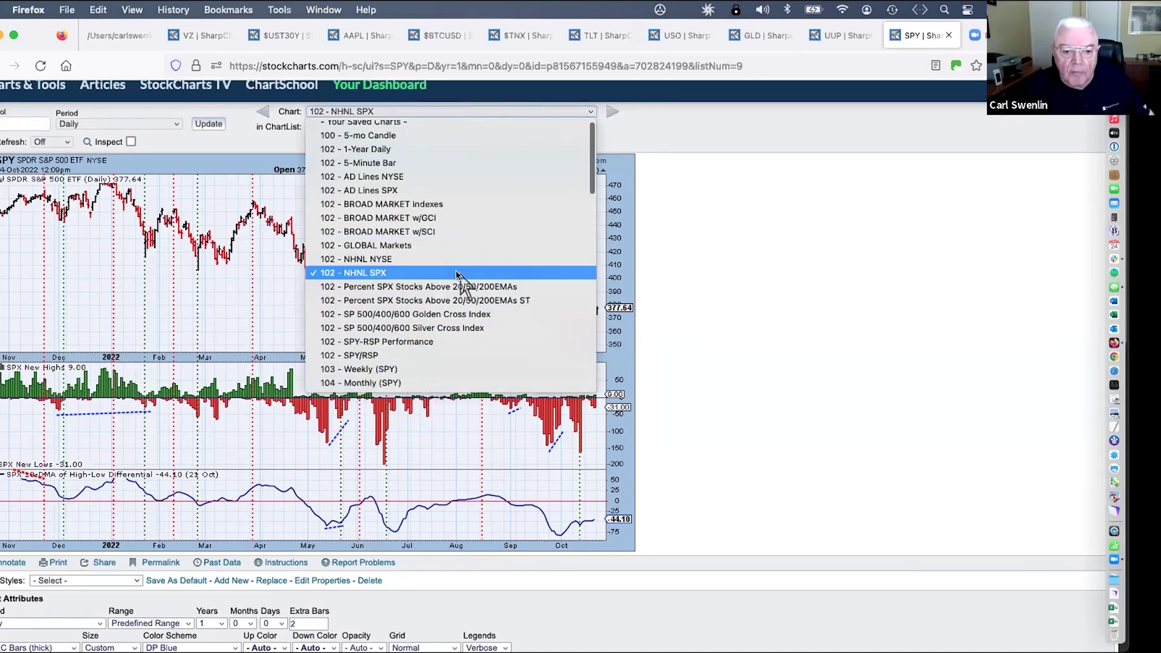
scroll(459, 344, down, 4)
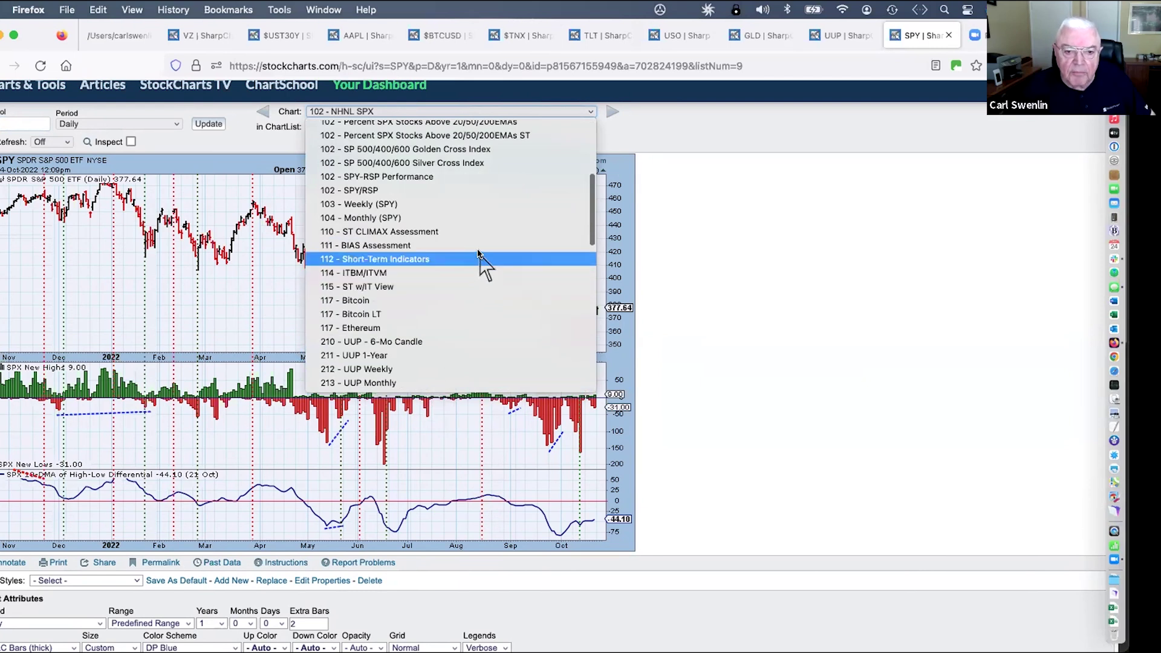
Step: Load '115 - ST w/IT View' for SPY and review its STO-B, STO-V, ITBM and ITVM panels
click(458, 288)
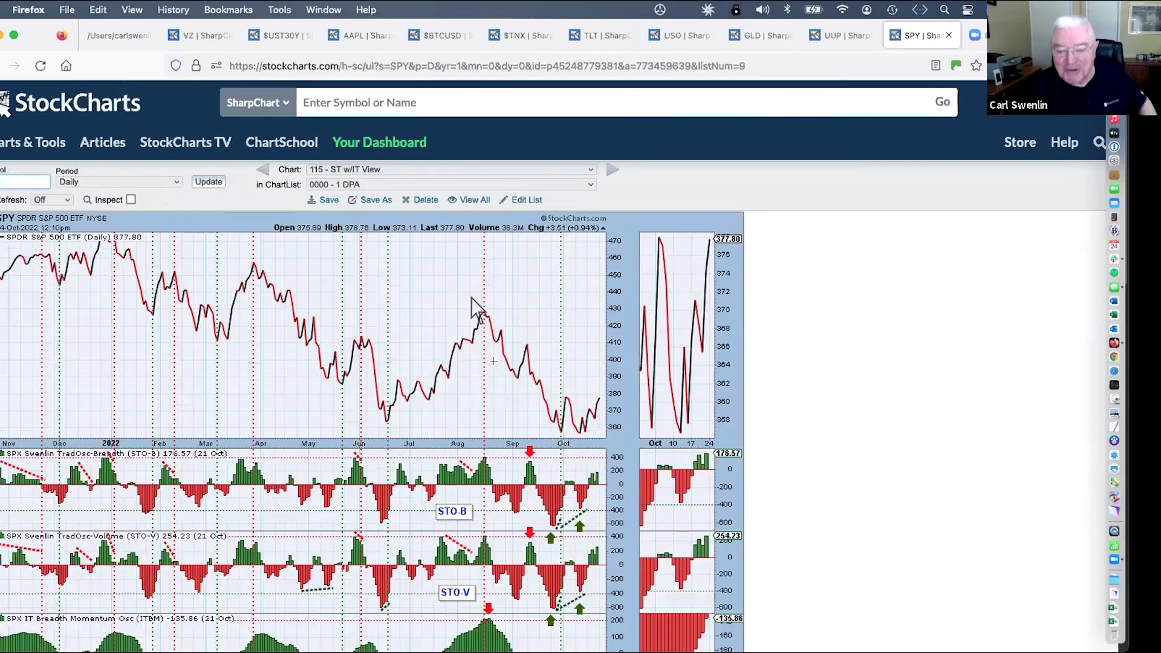
scroll(778, 512, down, 3)
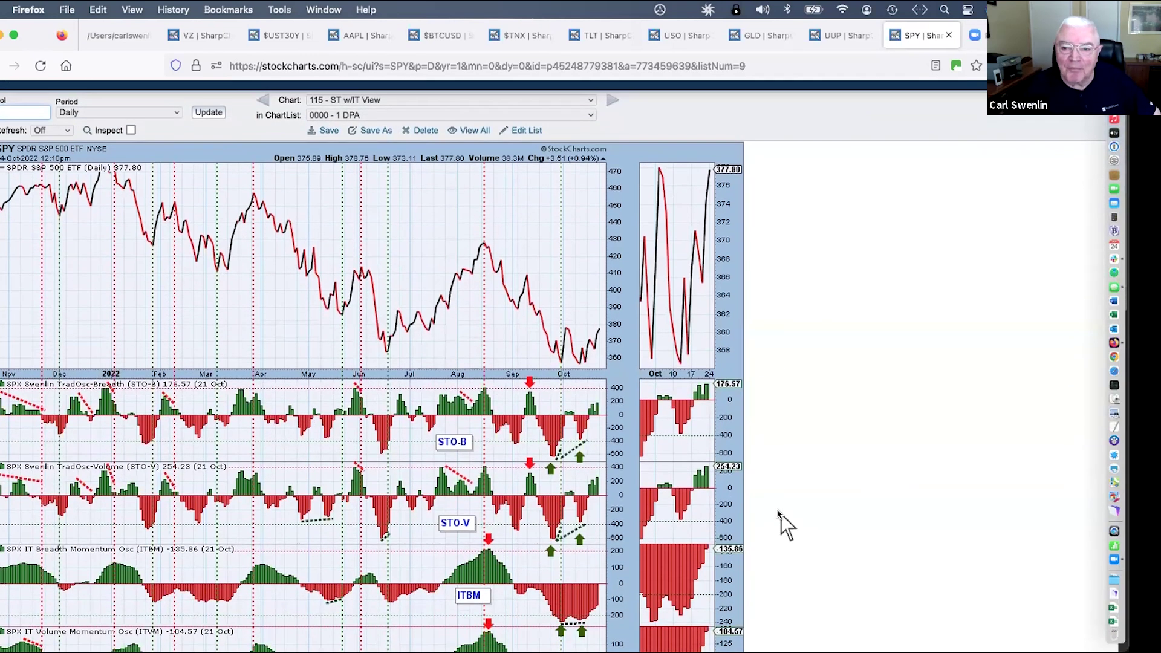
scroll(779, 512, down, 1)
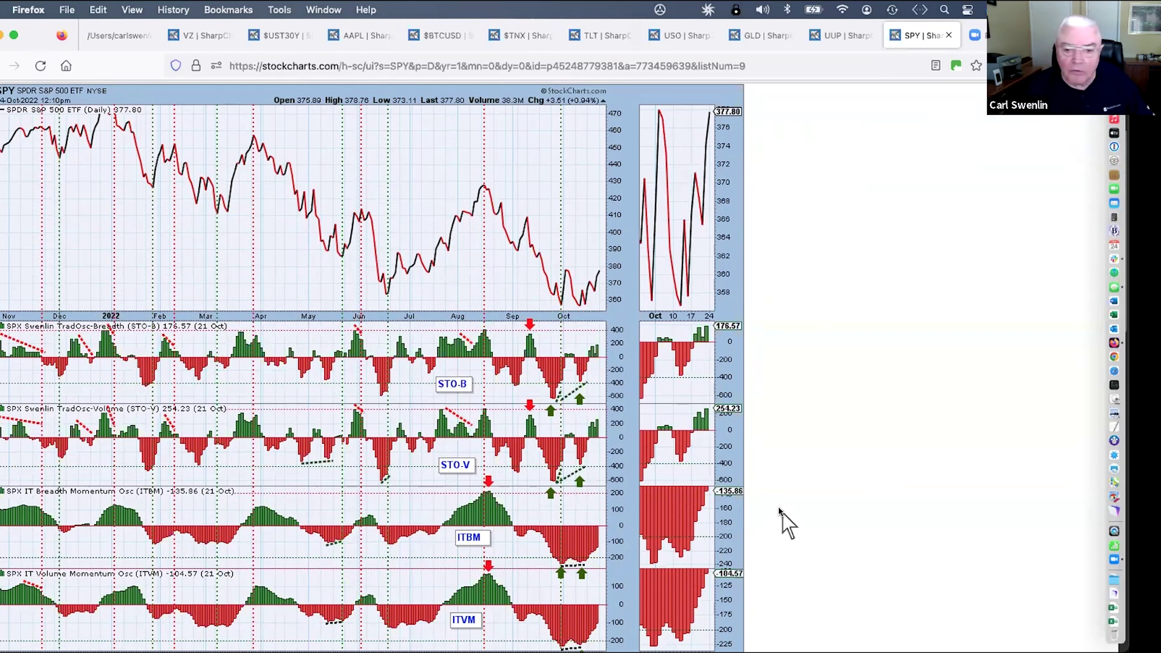
scroll(780, 500, down, 1)
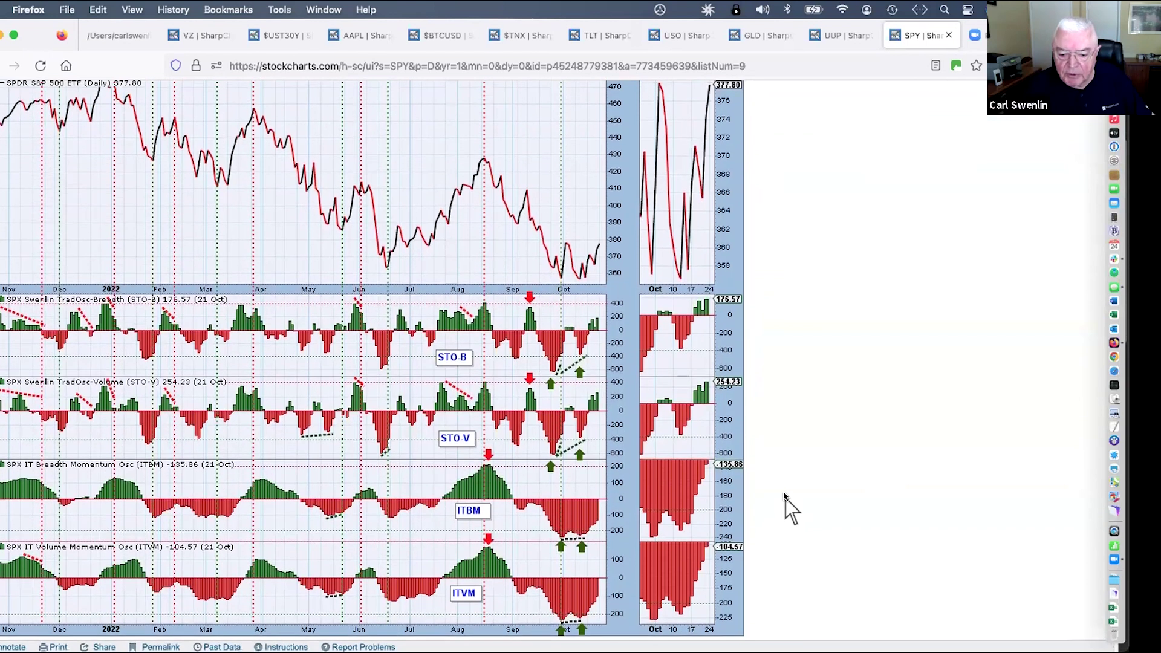
scroll(789, 513, down, 5)
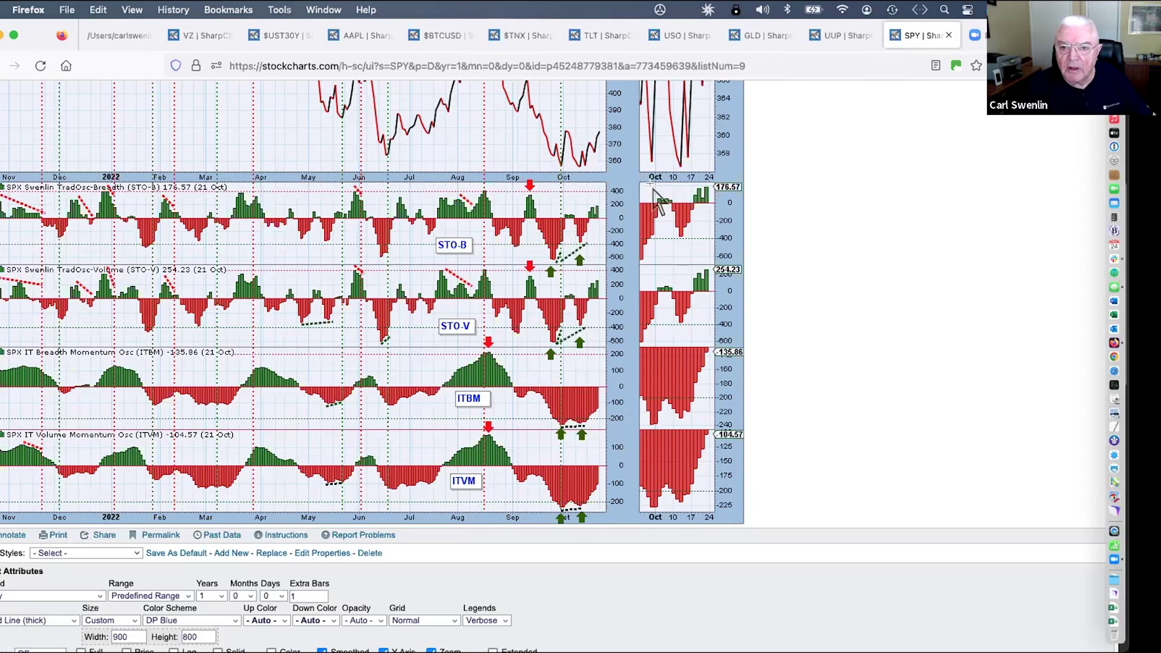
scroll(665, 179, up, 1)
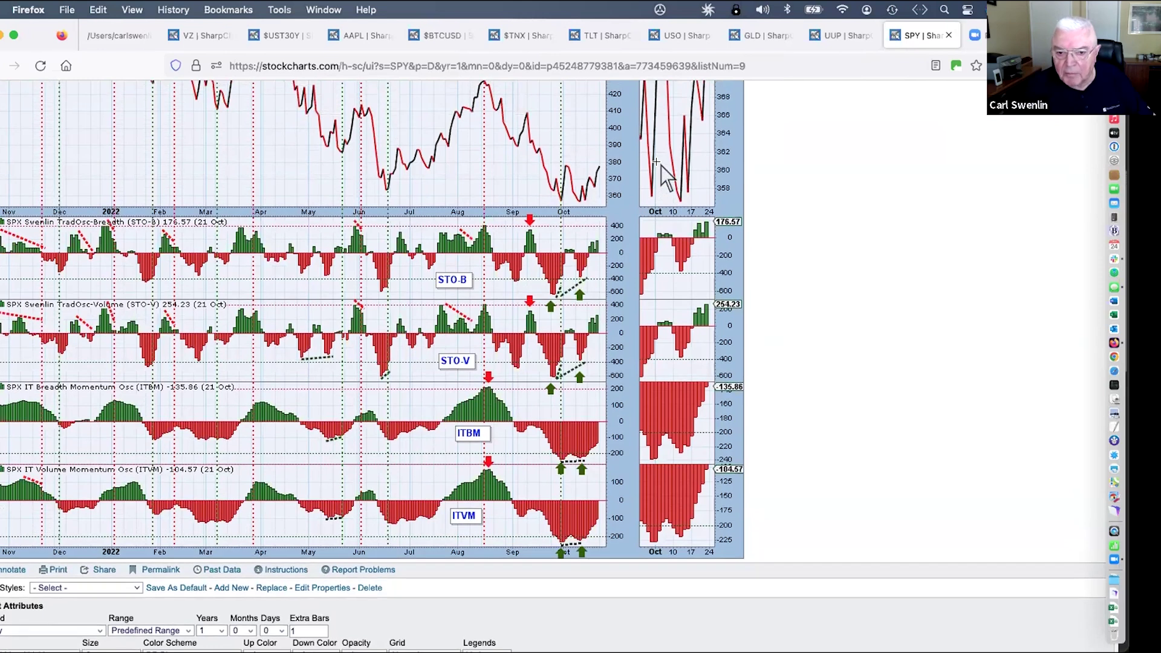
scroll(662, 168, up, 3)
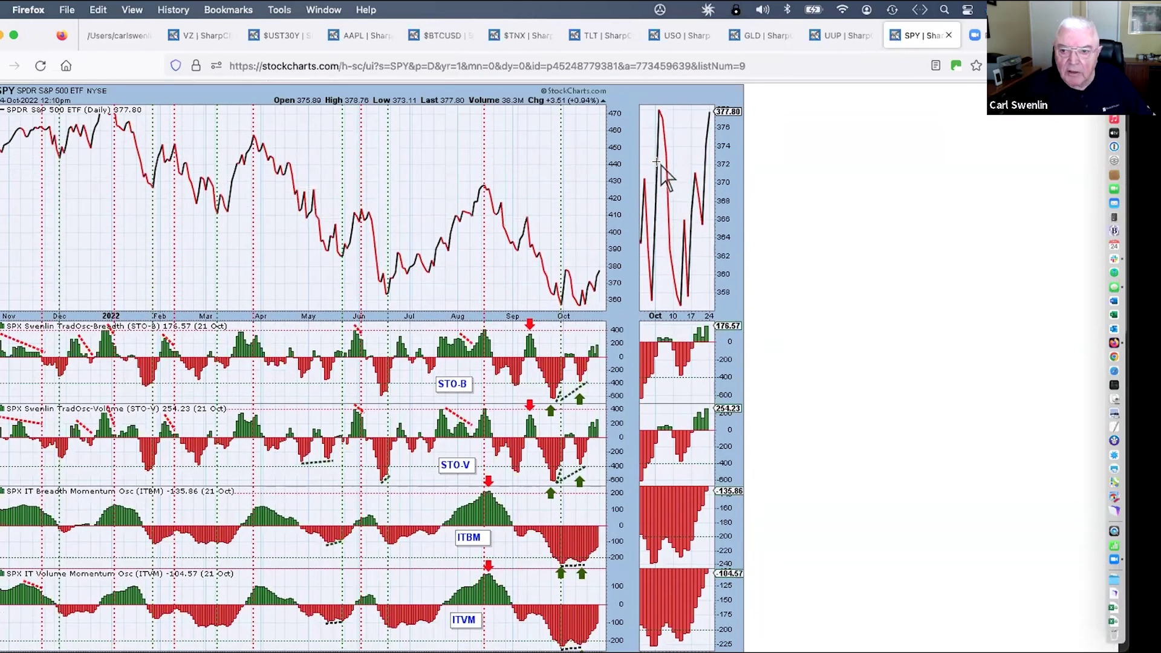
Step: Switch to the UUP daily chart (last 30.13) and review its PMO, OBV and Stochastics panels
click(848, 34)
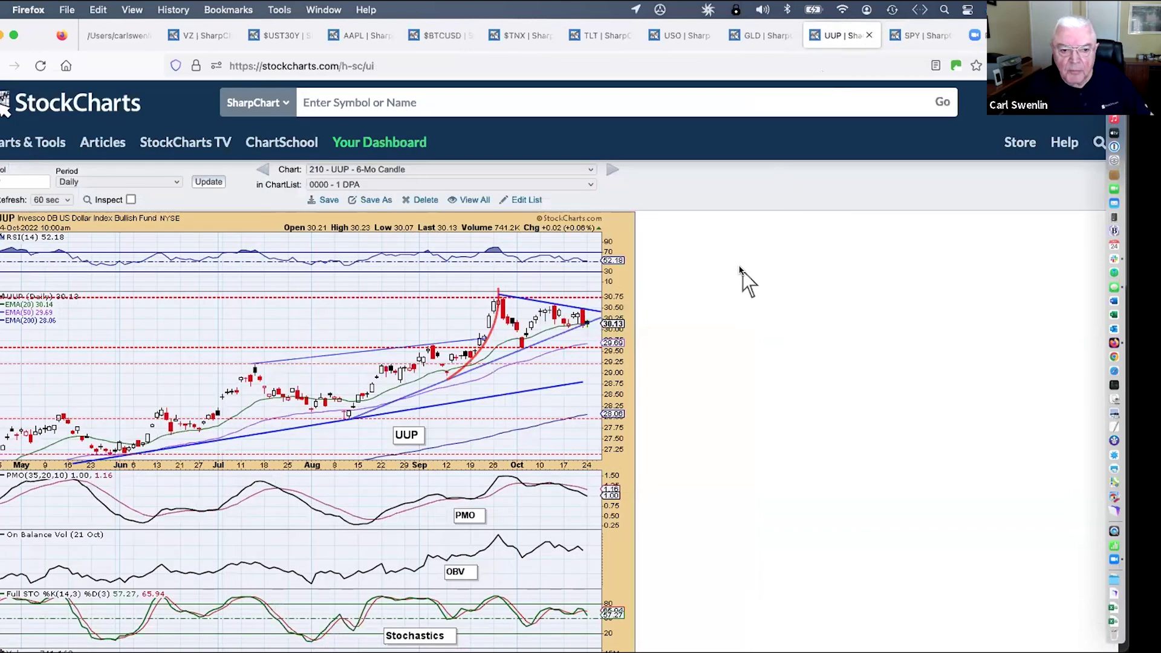
scroll(741, 269, down, 4)
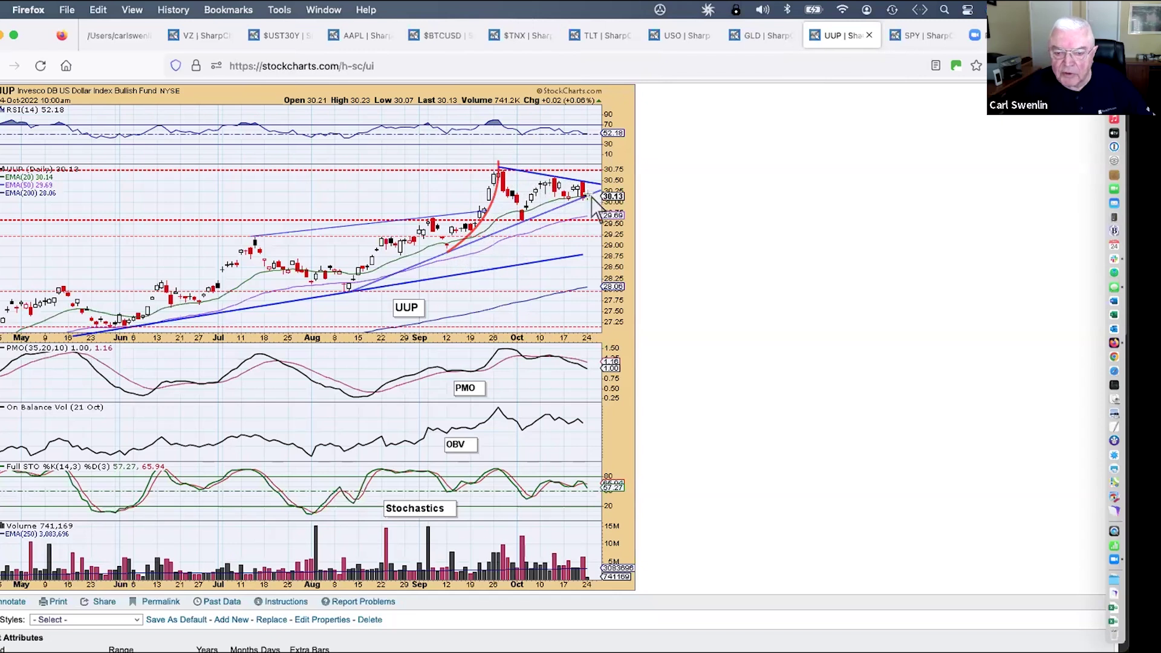
scroll(594, 220, up, 1)
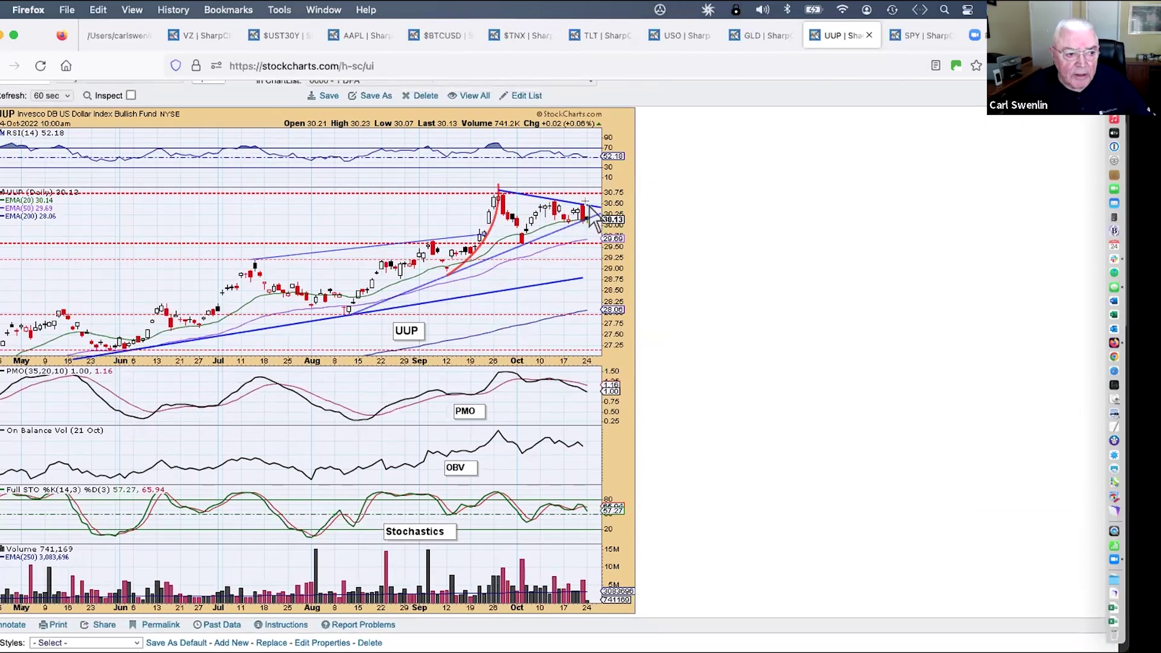
Step: Switch to the GLD daily chart (last 153.83) and review its sentiment and gold-volatility panels
click(754, 35)
scroll(663, 236, down, 3)
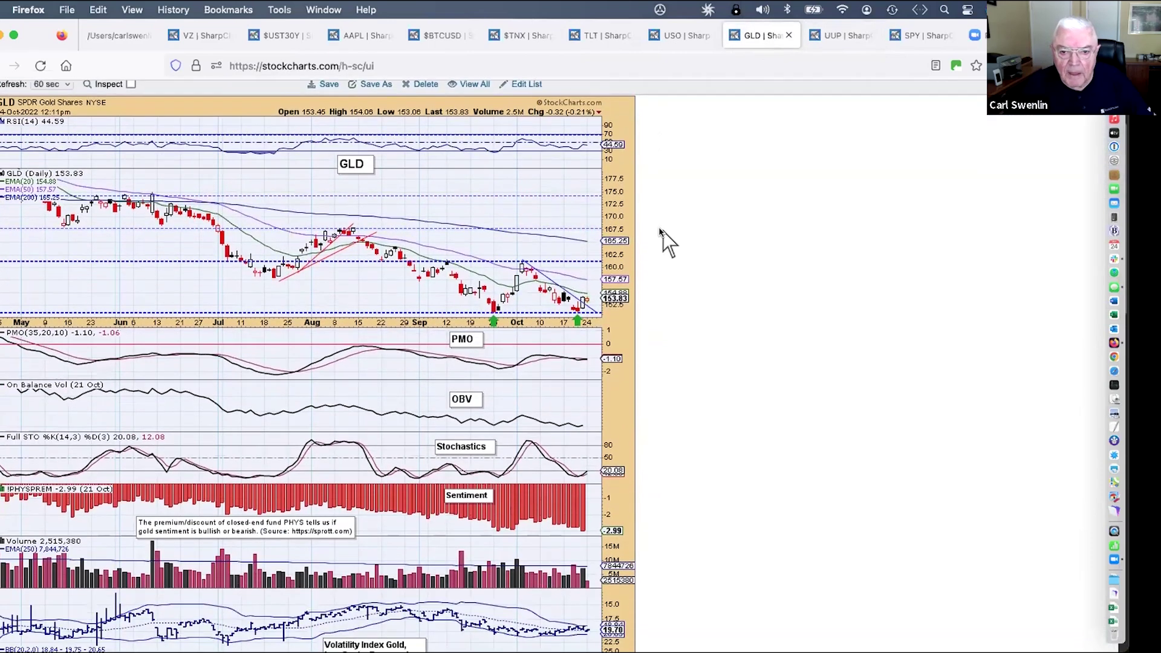
scroll(663, 236, down, 1)
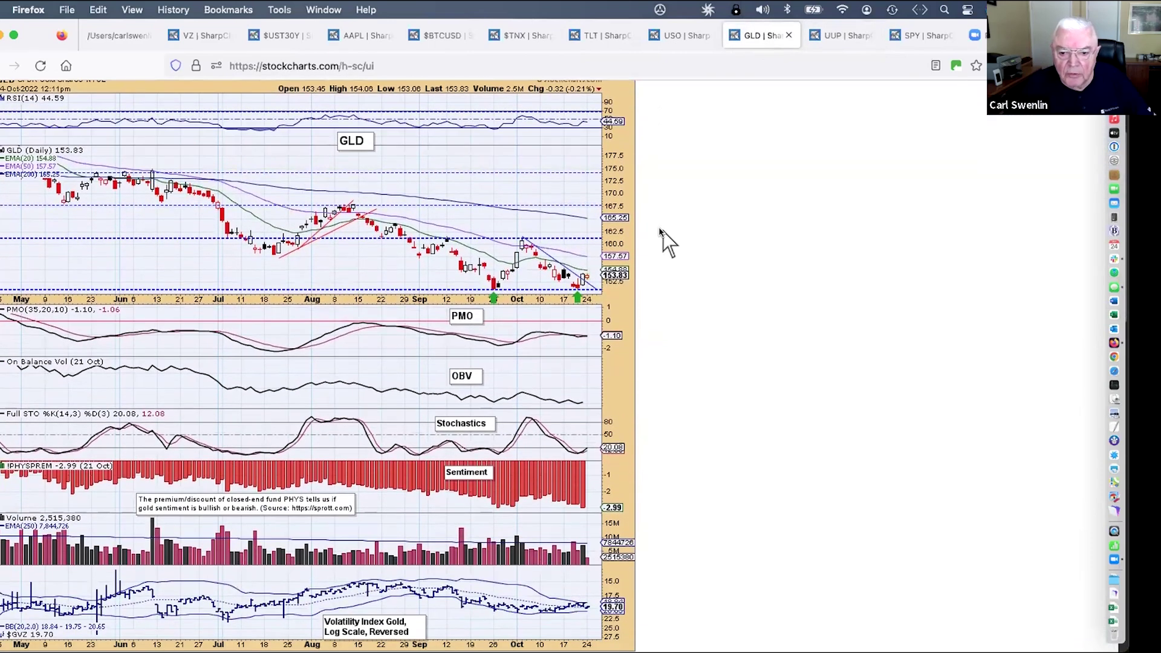
scroll(663, 236, down, 1)
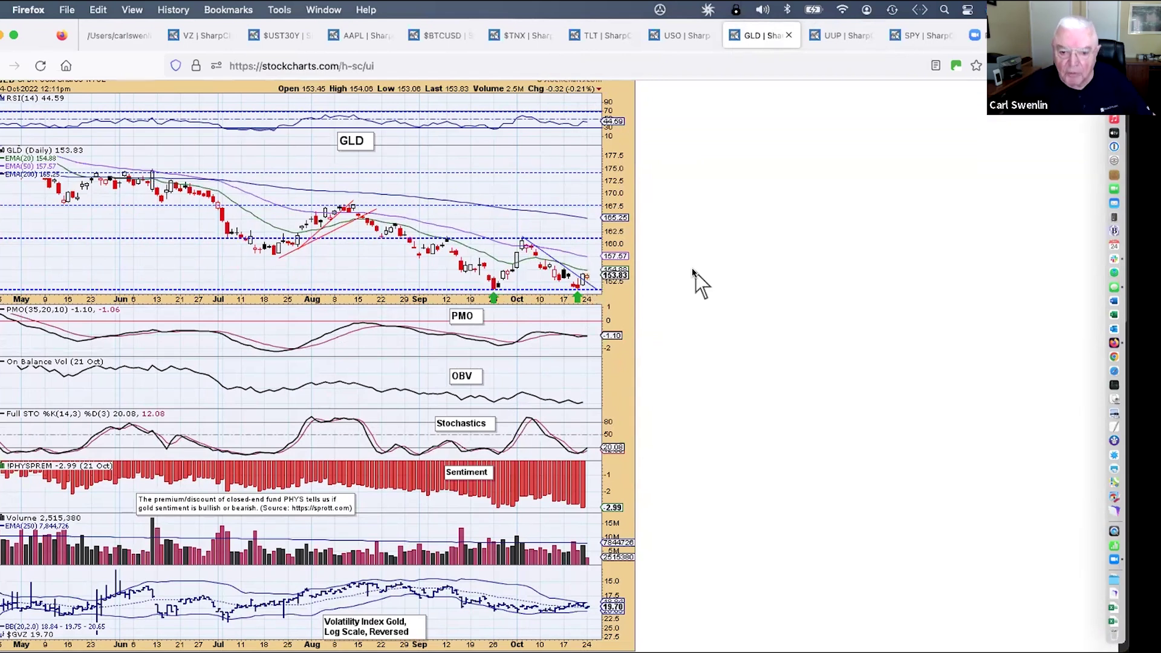
scroll(694, 273, up, 1)
scroll(694, 282, up, 1)
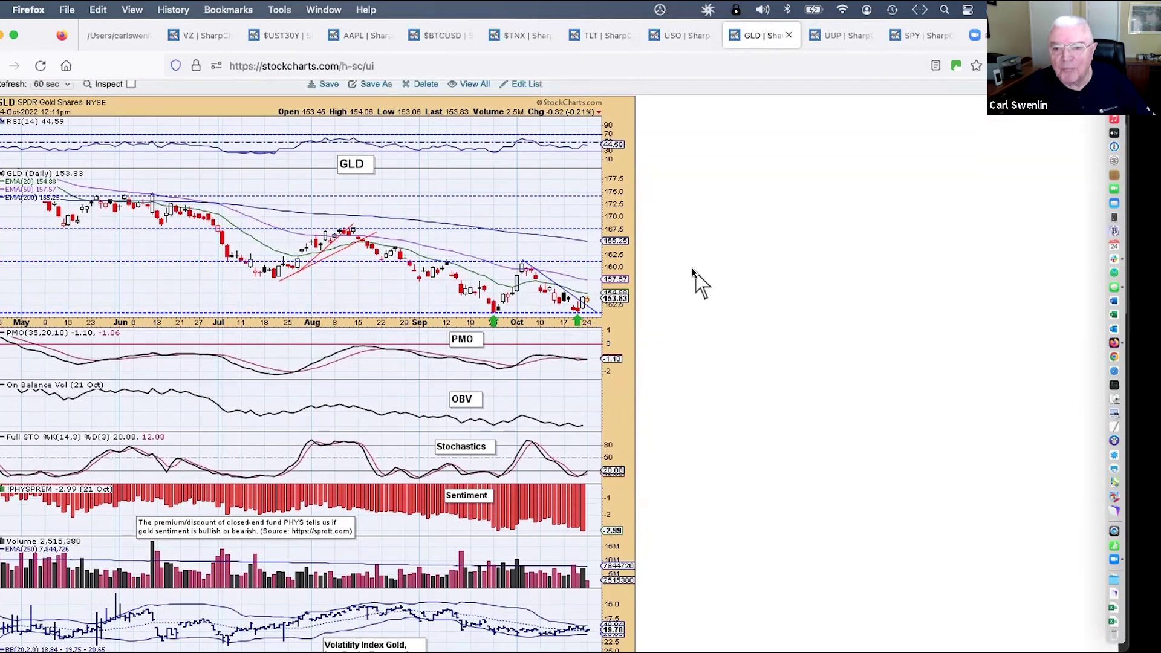
scroll(694, 275, down, 1)
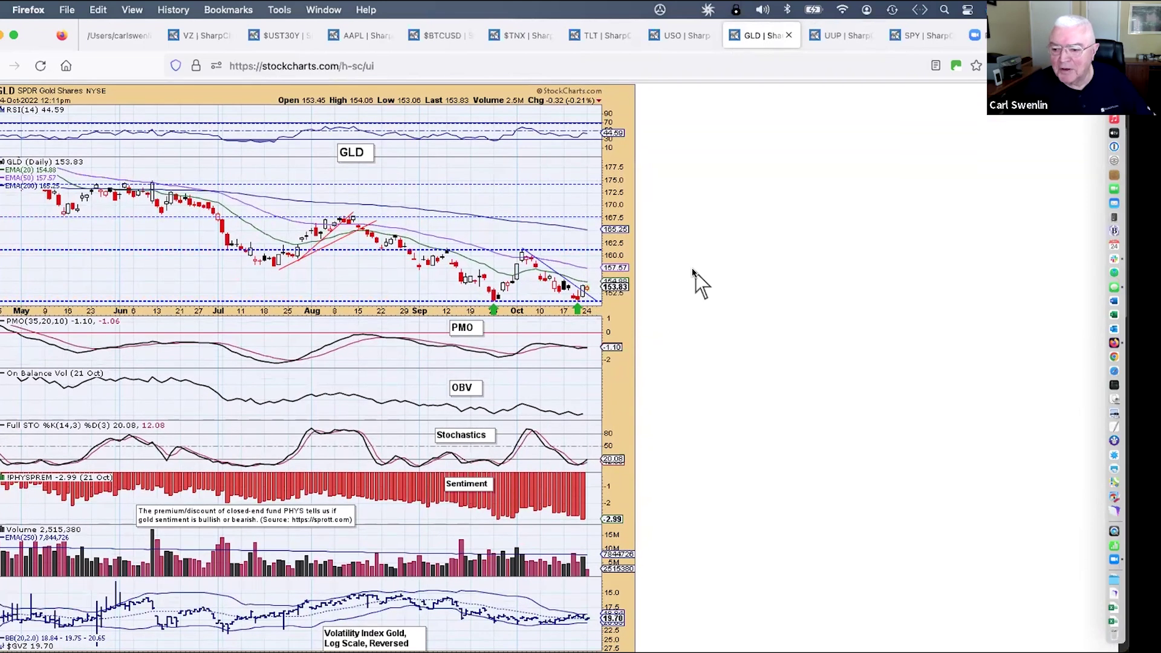
Step: Switch to the USO oil fund chart and scroll through its panels
click(681, 34)
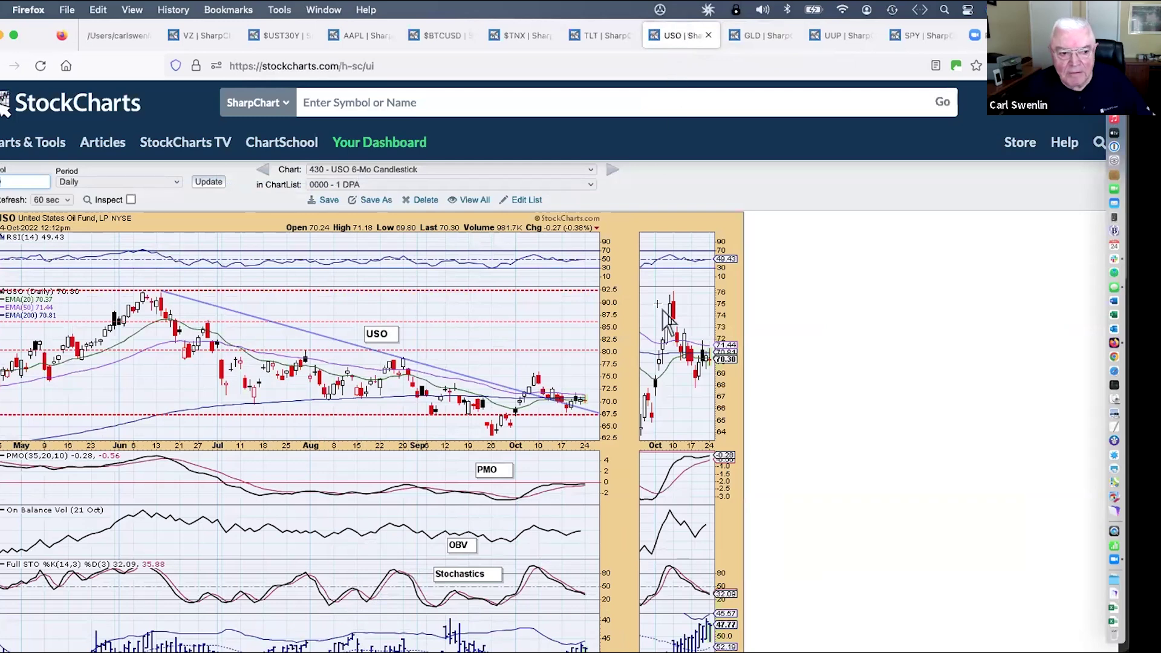
scroll(668, 321, down, 10)
scroll(667, 320, down, 2)
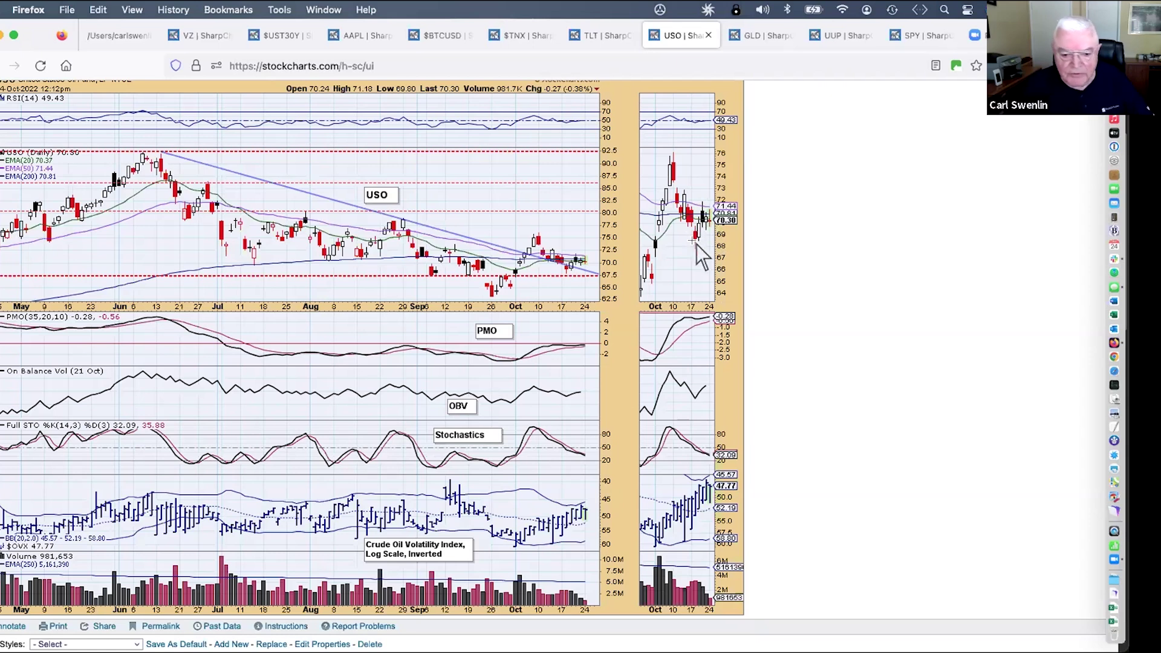
scroll(701, 257, up, 1)
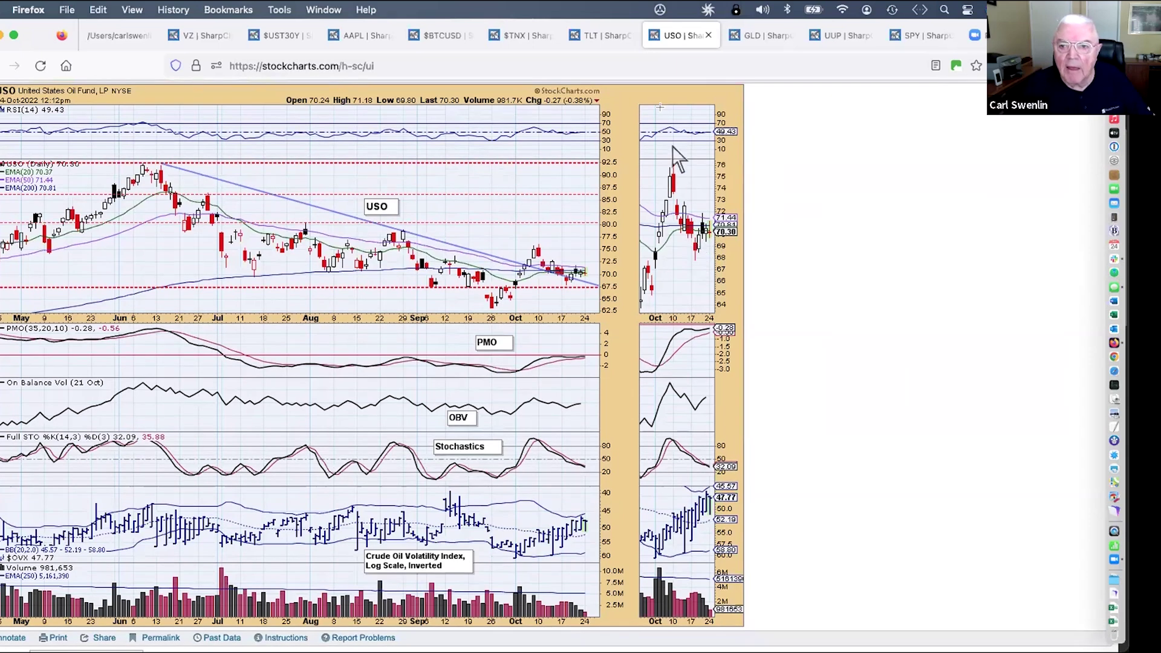
Step: Switch to the TLT daily chart (last 93.30) with its 20-Year yield panel
click(603, 35)
scroll(623, 350, down, 5)
scroll(625, 345, up, 2)
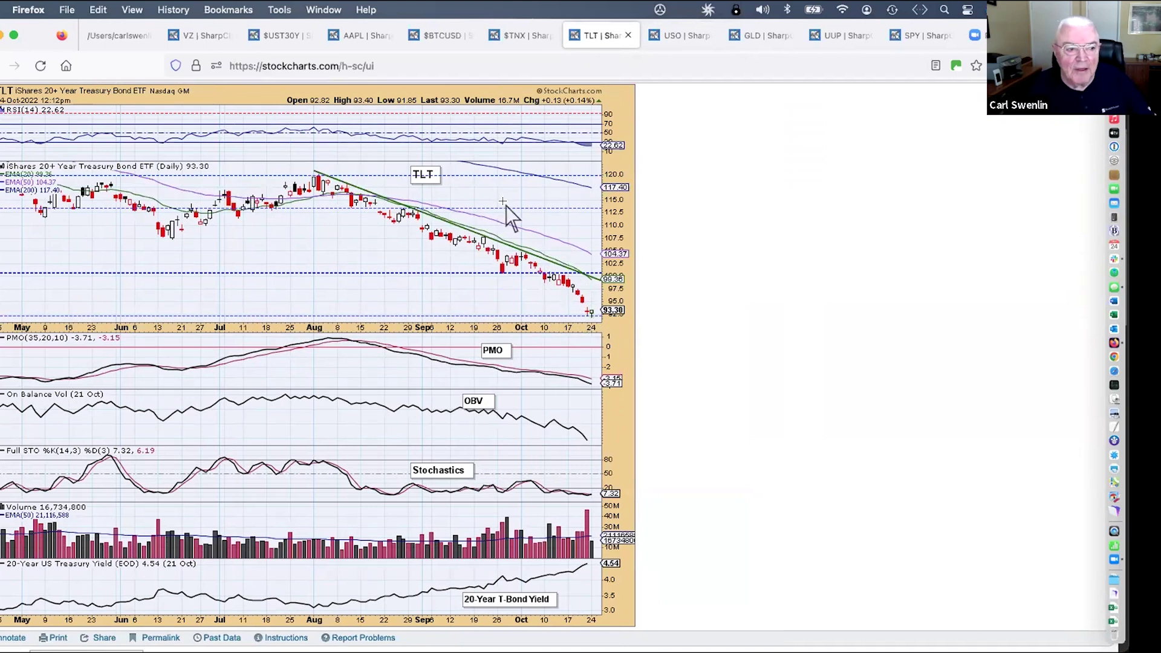
Step: Load the '541 - TLT - 1-Yr' chart showing its red long-term declining trendline
scroll(506, 205, up, 2)
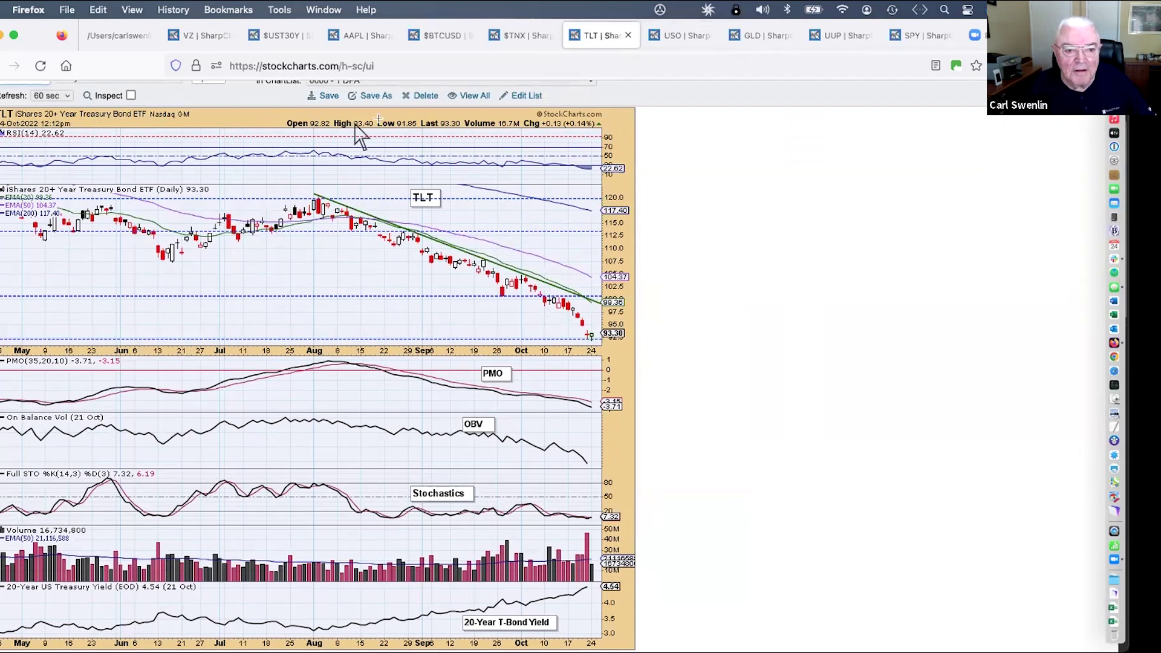
scroll(535, 162, up, 2)
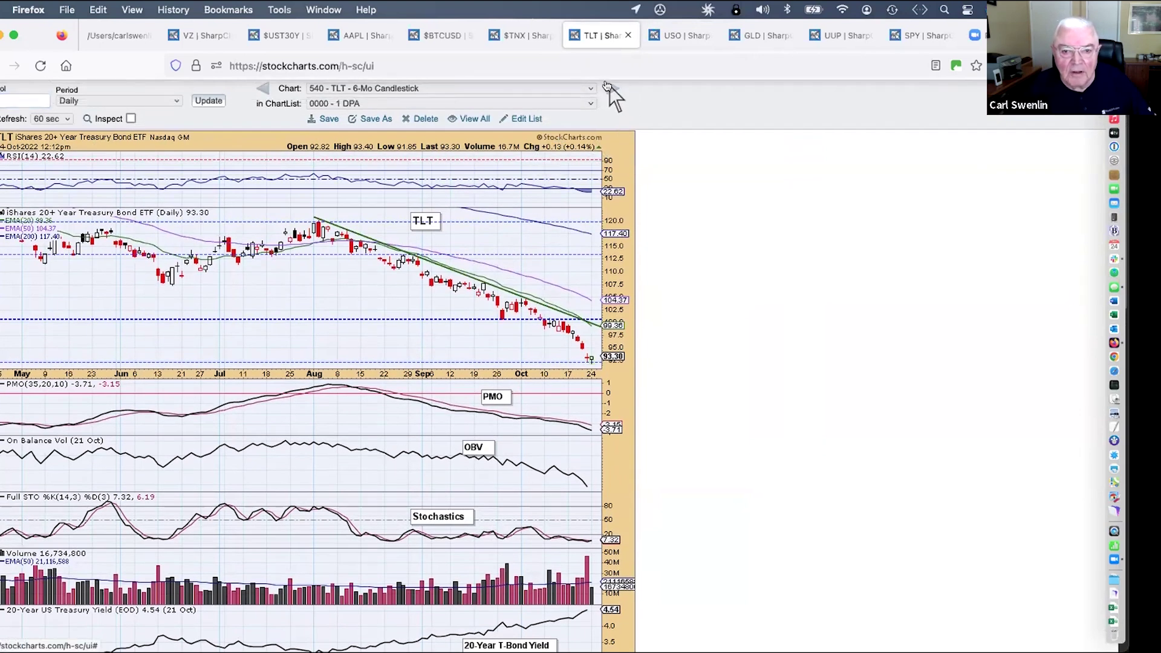
click(612, 88)
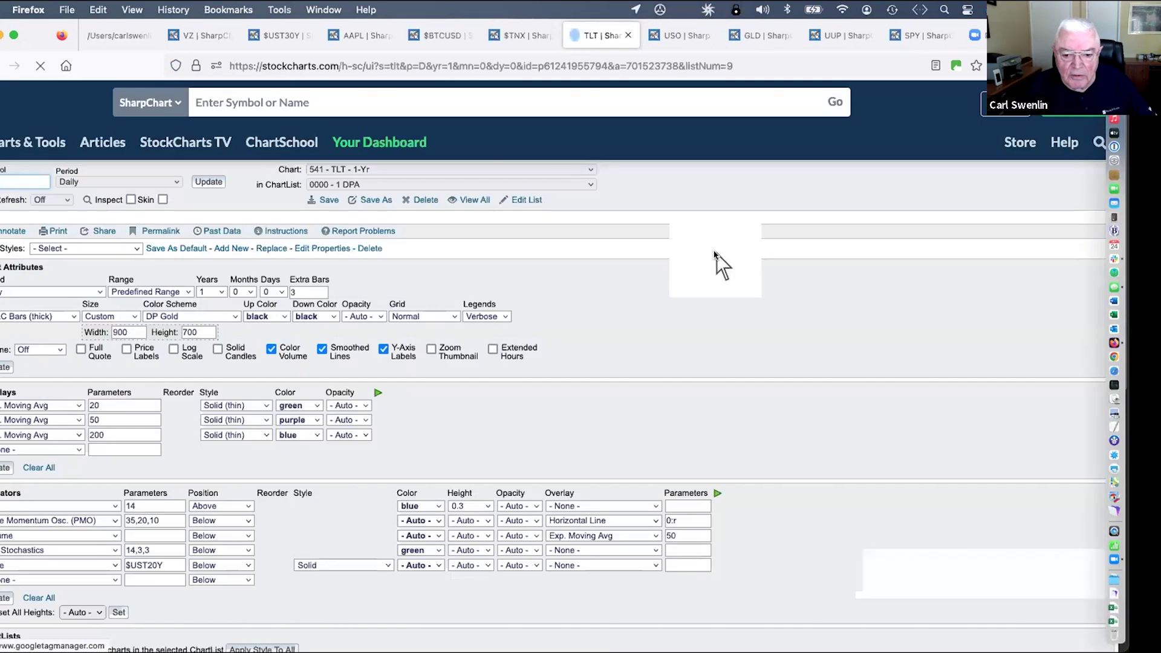
scroll(714, 266, down, 1)
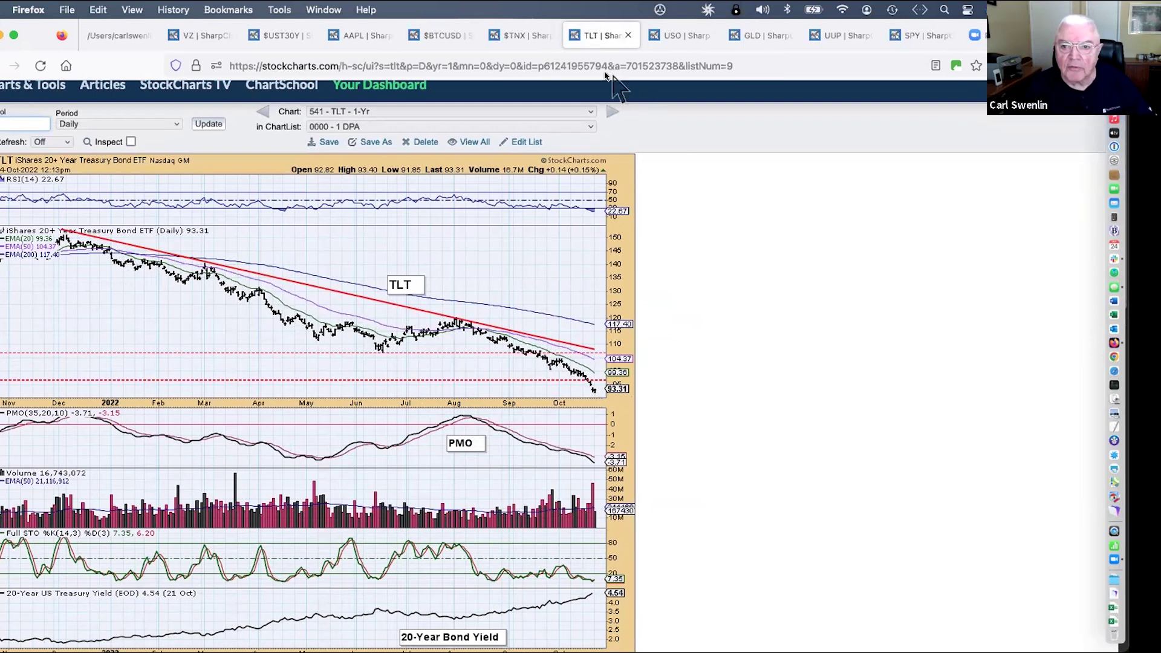
click(521, 37)
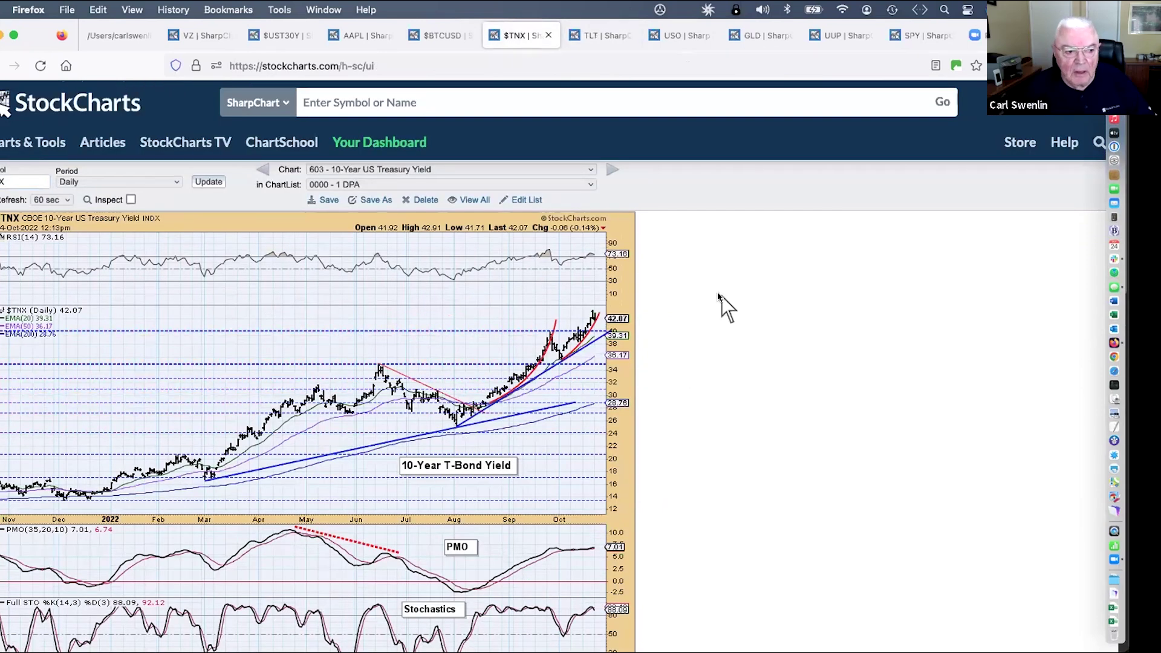
scroll(719, 296, down, 3)
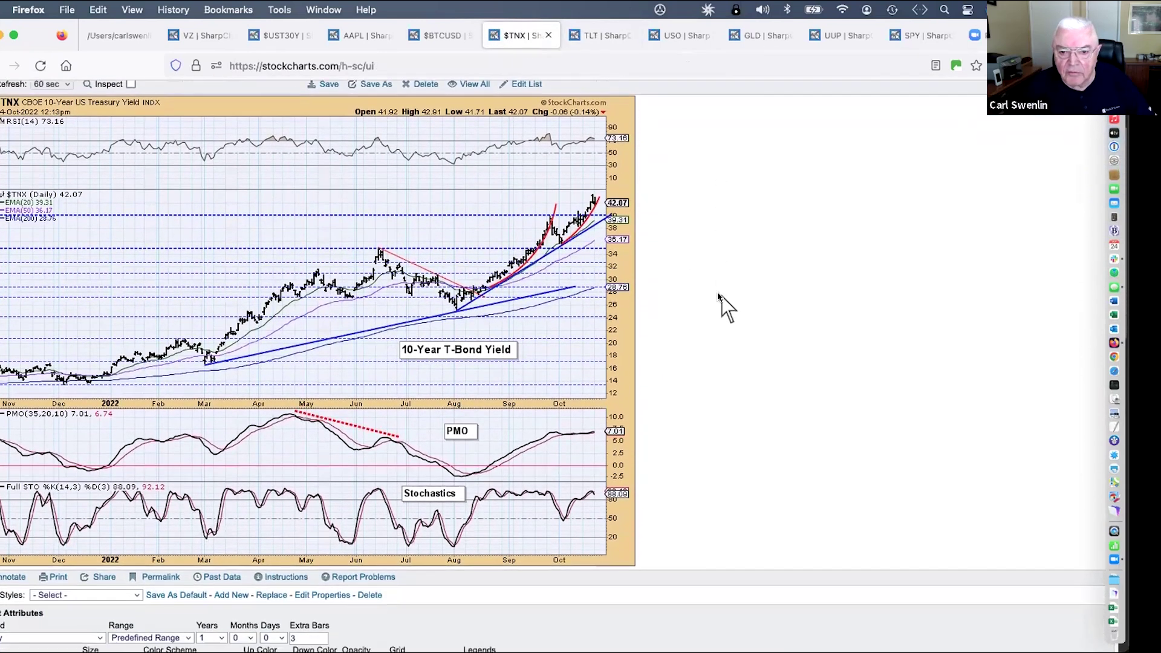
scroll(721, 306, down, 1)
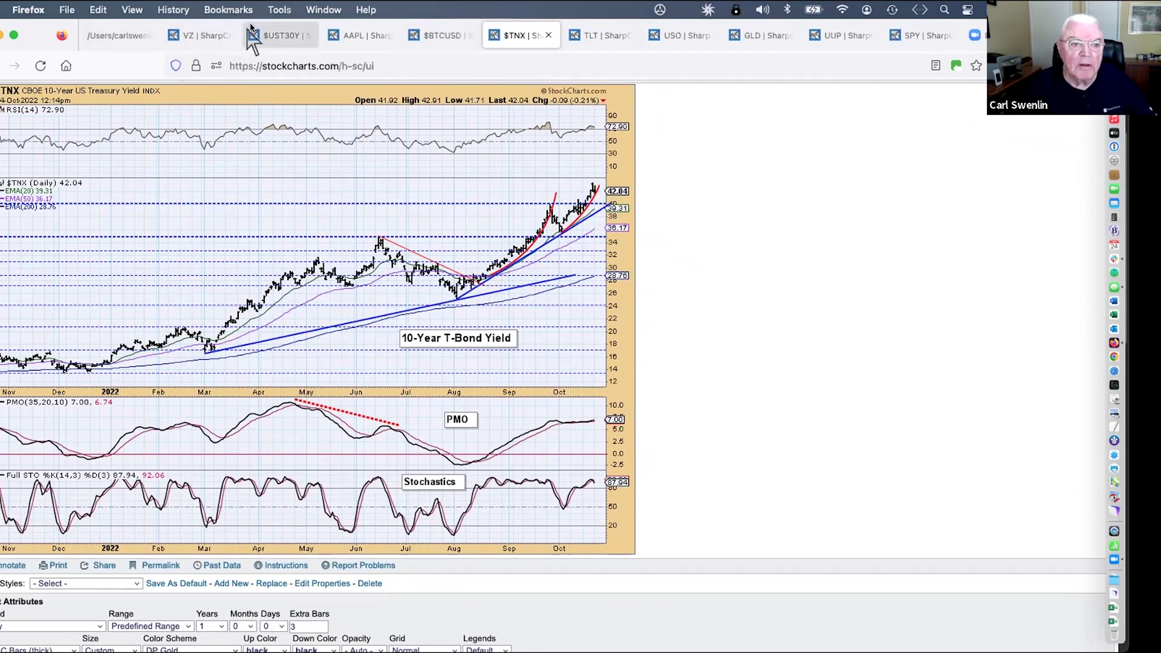
Step: Switch to the $UST30Y yield-curve chart of 30-Year through 1-Month yields, 30-Year at 4.33
click(285, 36)
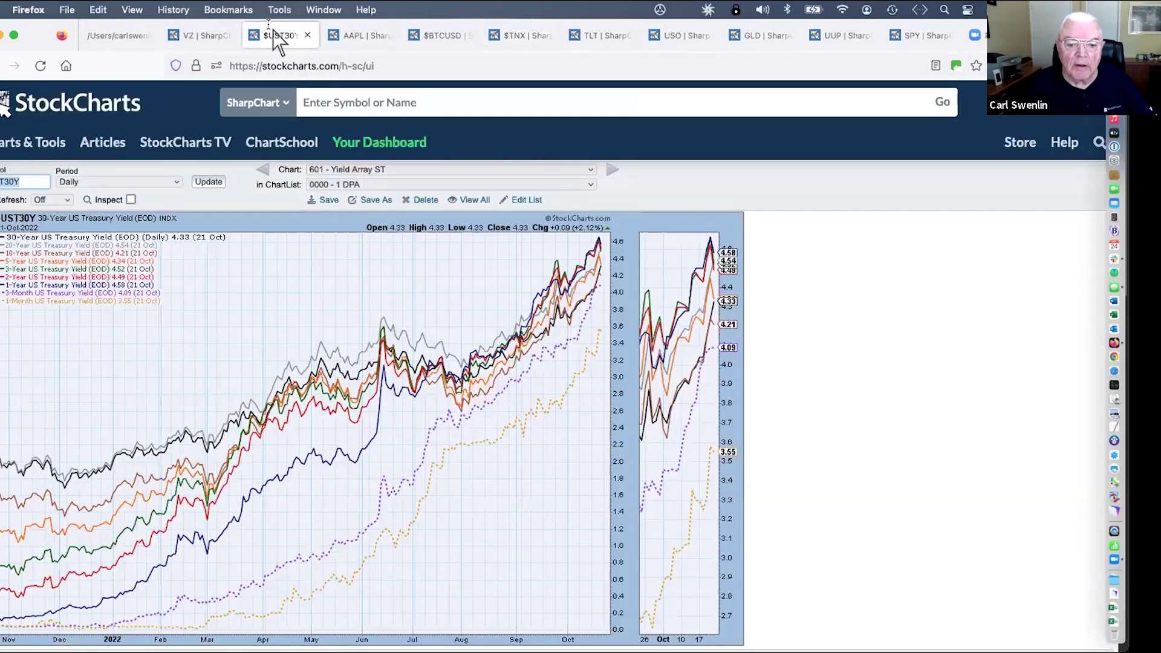
scroll(418, 174, down, 5)
scroll(427, 166, up, 3)
scroll(438, 162, down, 1)
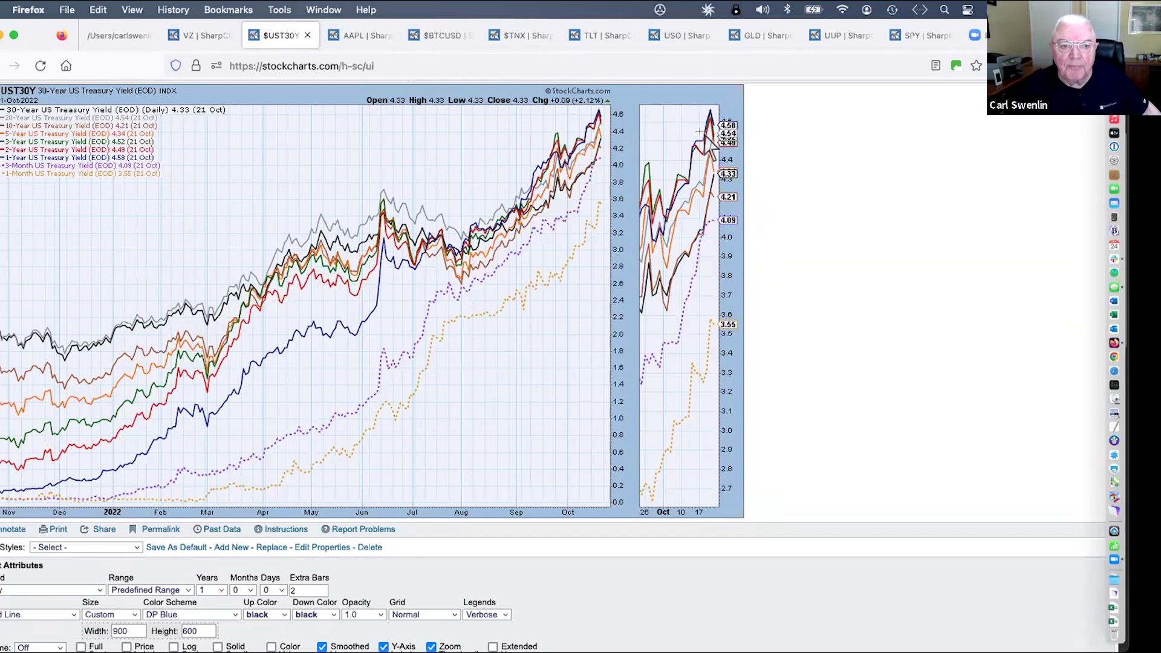
Step: Switch to the Verizon (VZ) chart from the '0003 - WATCH High Yield' list and scroll through it
click(203, 36)
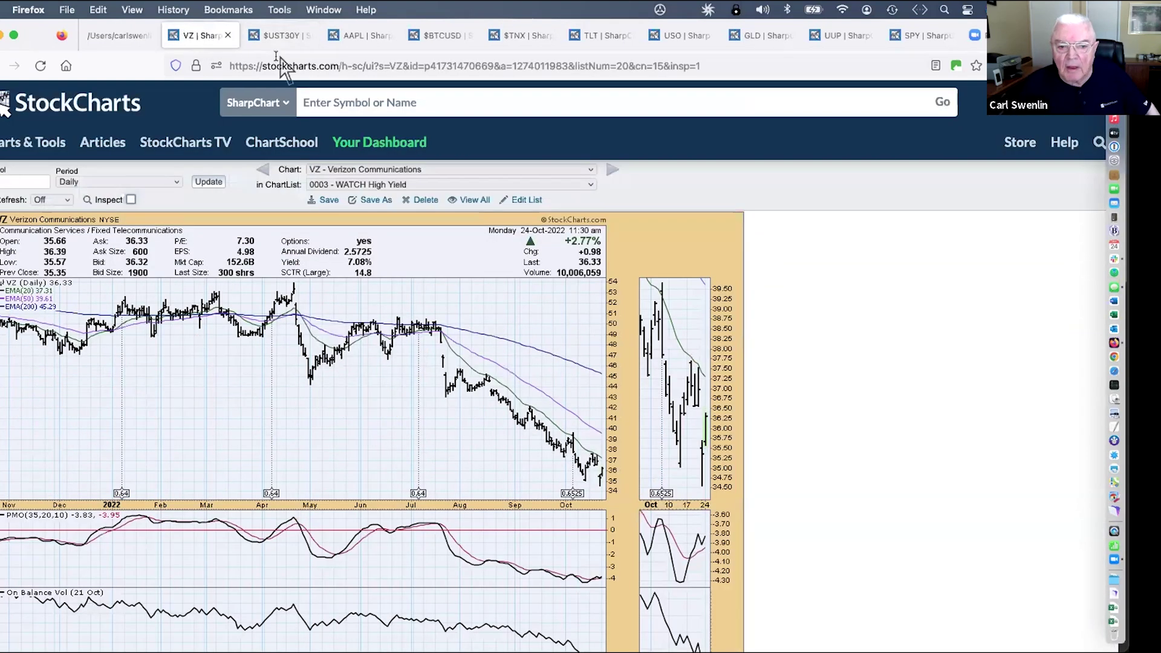
scroll(672, 331, down, 5)
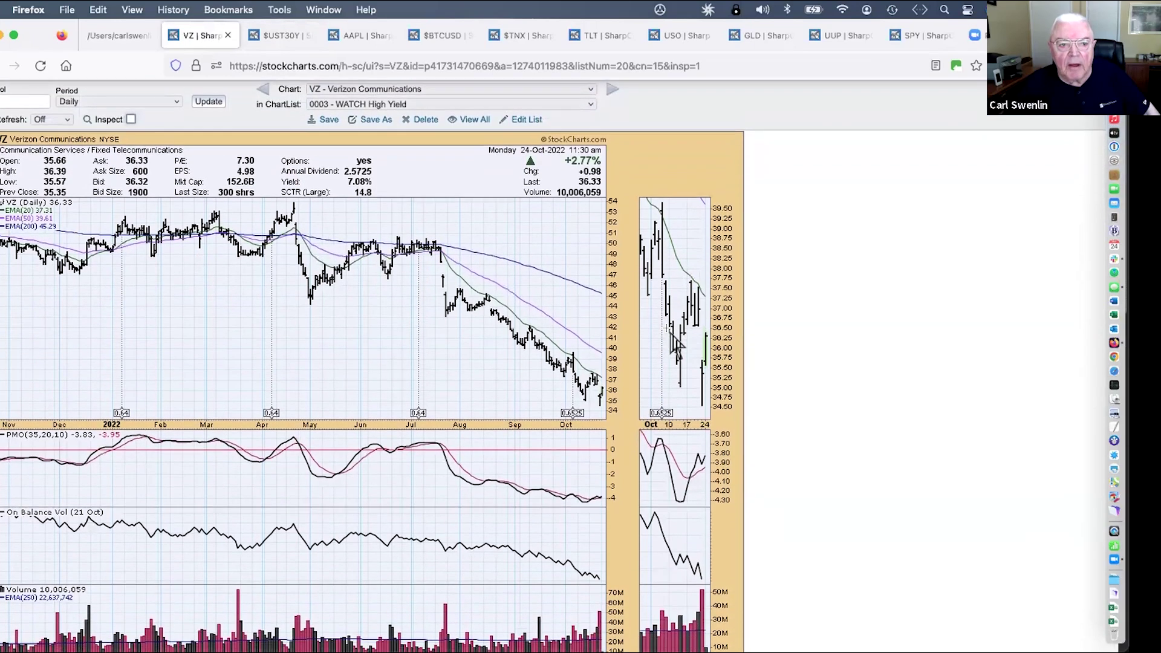
scroll(675, 345, up, 2)
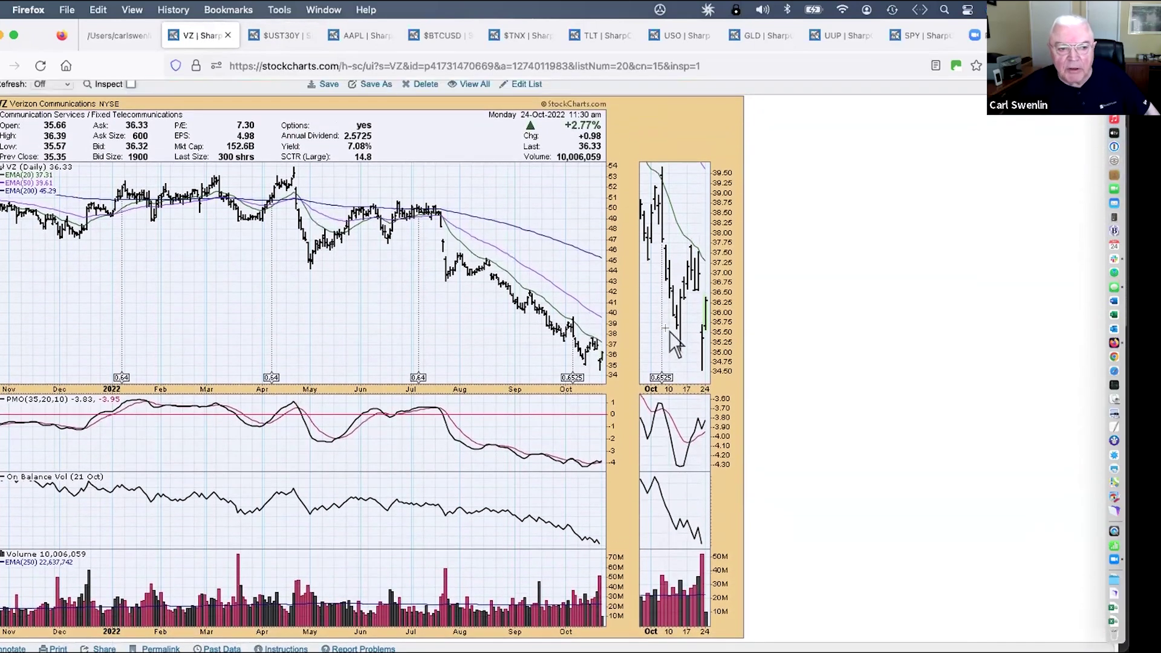
scroll(676, 344, down, 2)
scroll(675, 344, up, 1)
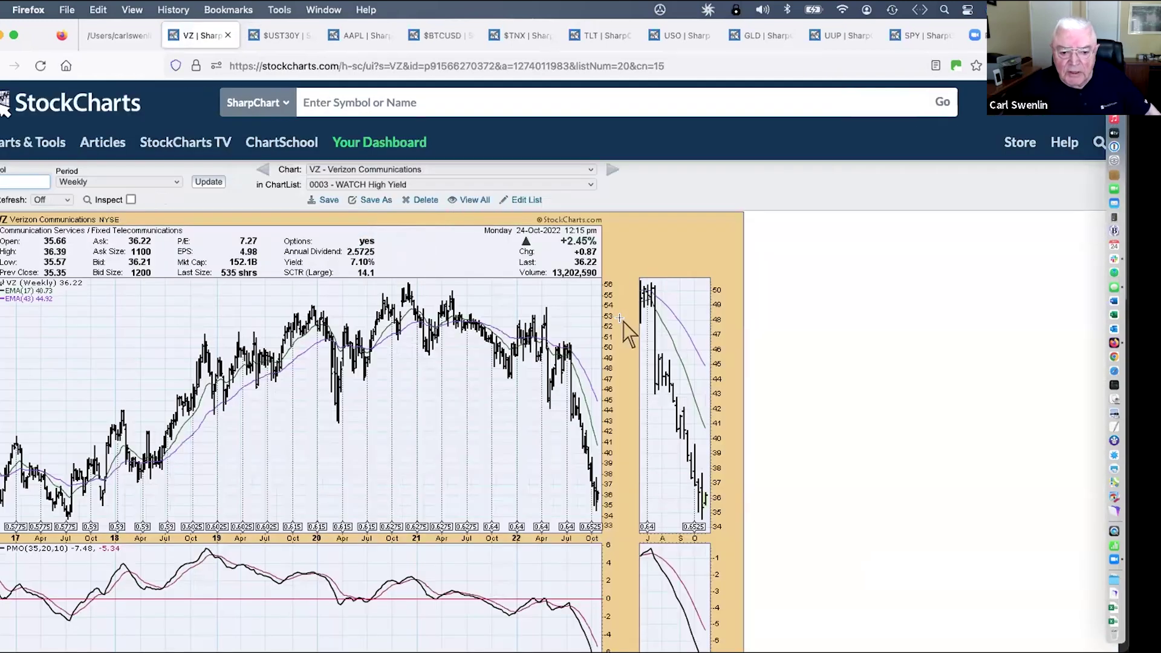
scroll(626, 329, down, 3)
scroll(626, 329, down, 1)
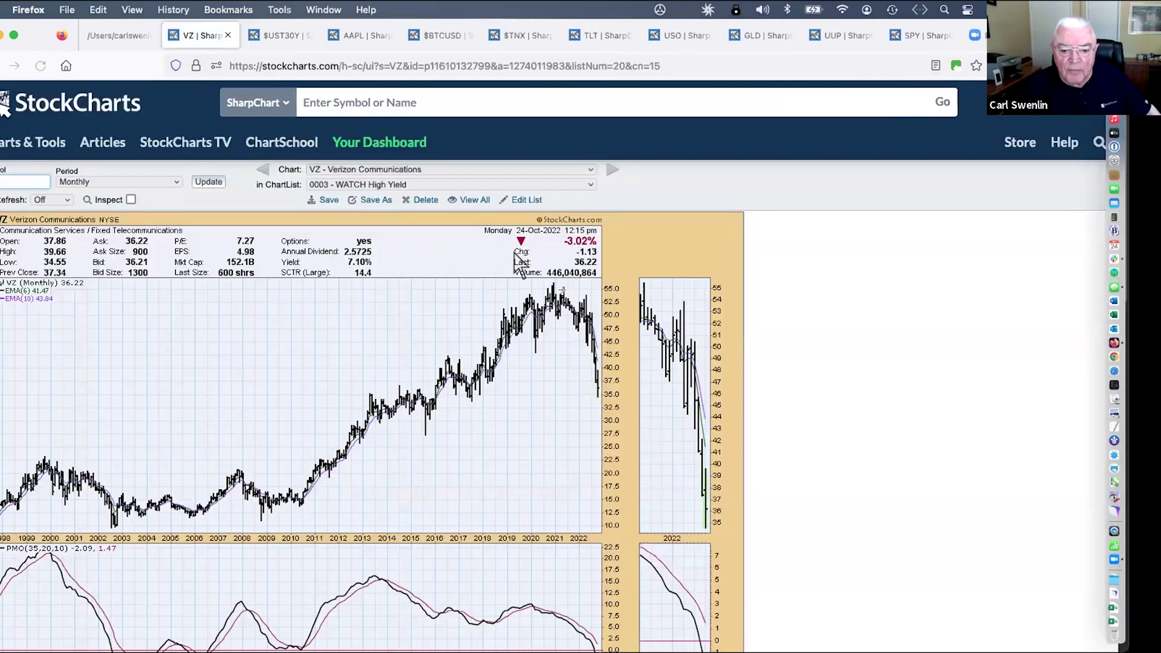
Step: Measure Verizon's monthly declines from 55.9 to 38.99 and down to 31.01, then show the saved-charts list
scroll(628, 399, down, 5)
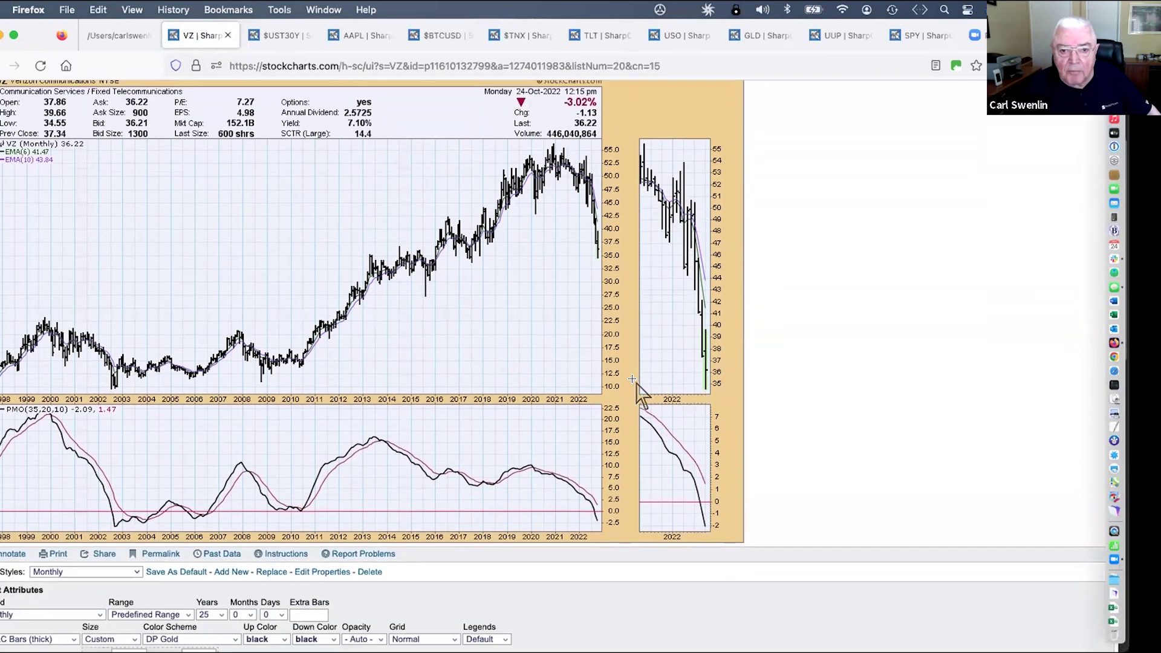
scroll(639, 382, up, 1)
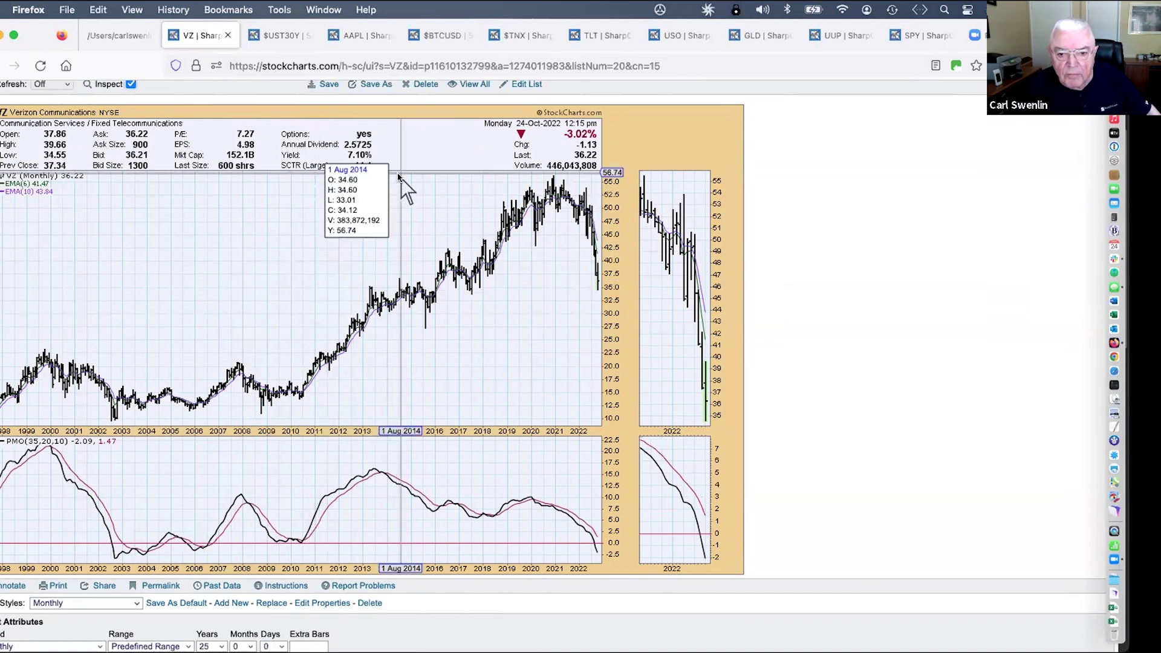
drag(405, 184, 387, 361)
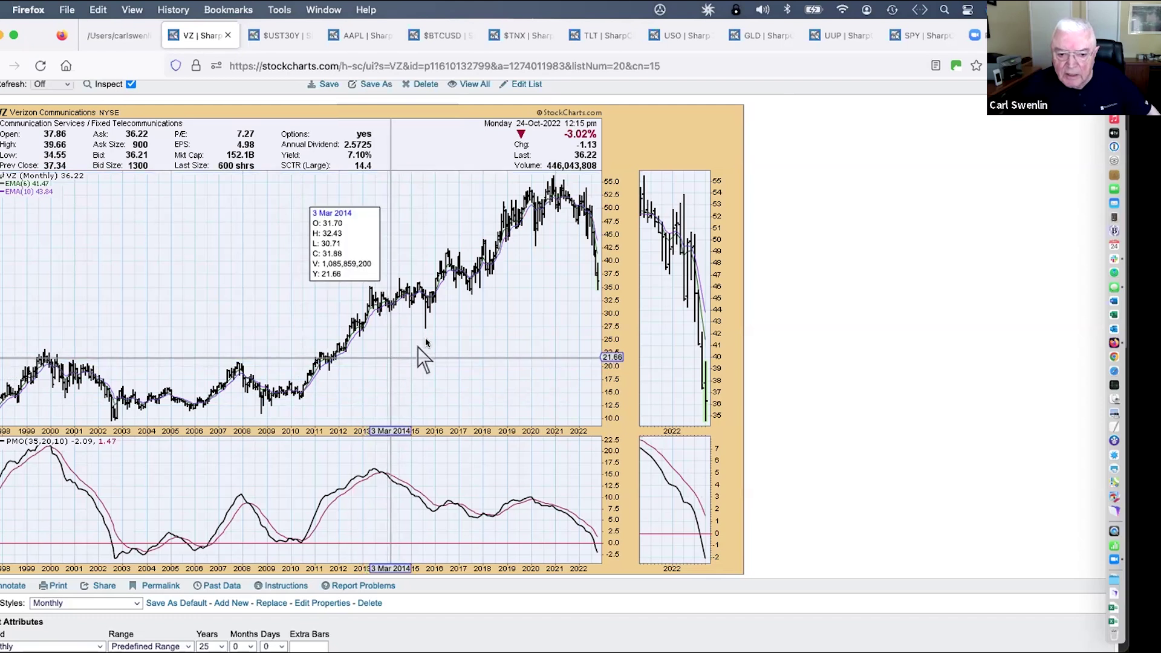
click(494, 292)
drag(497, 299, 484, 307)
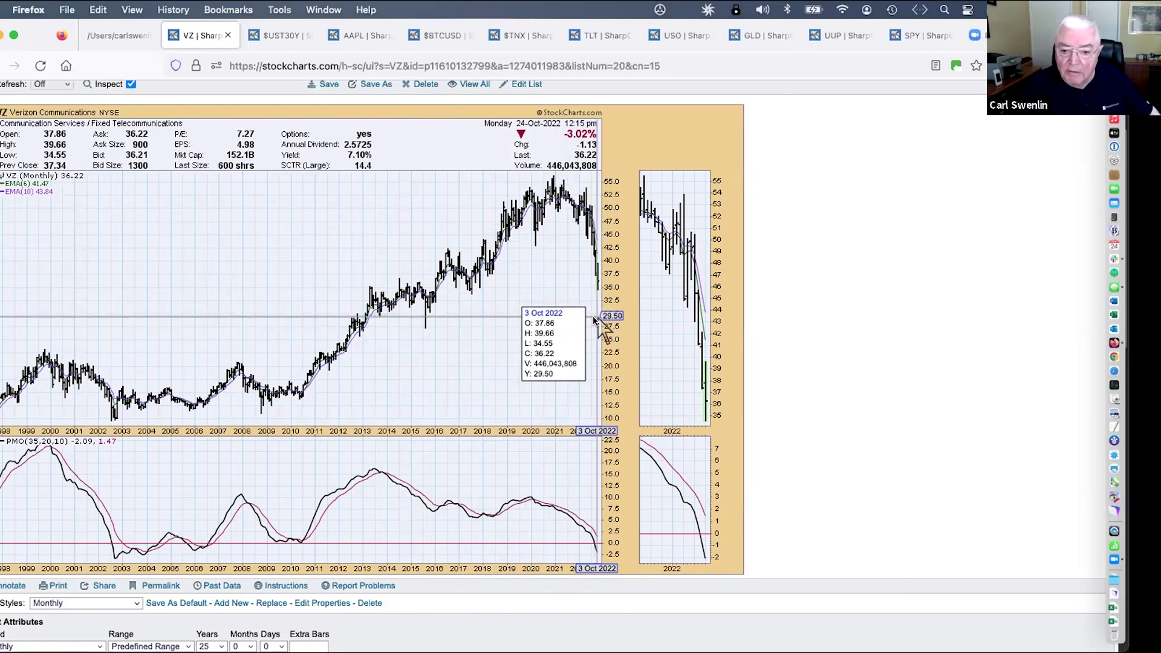
scroll(387, 235, up, 1)
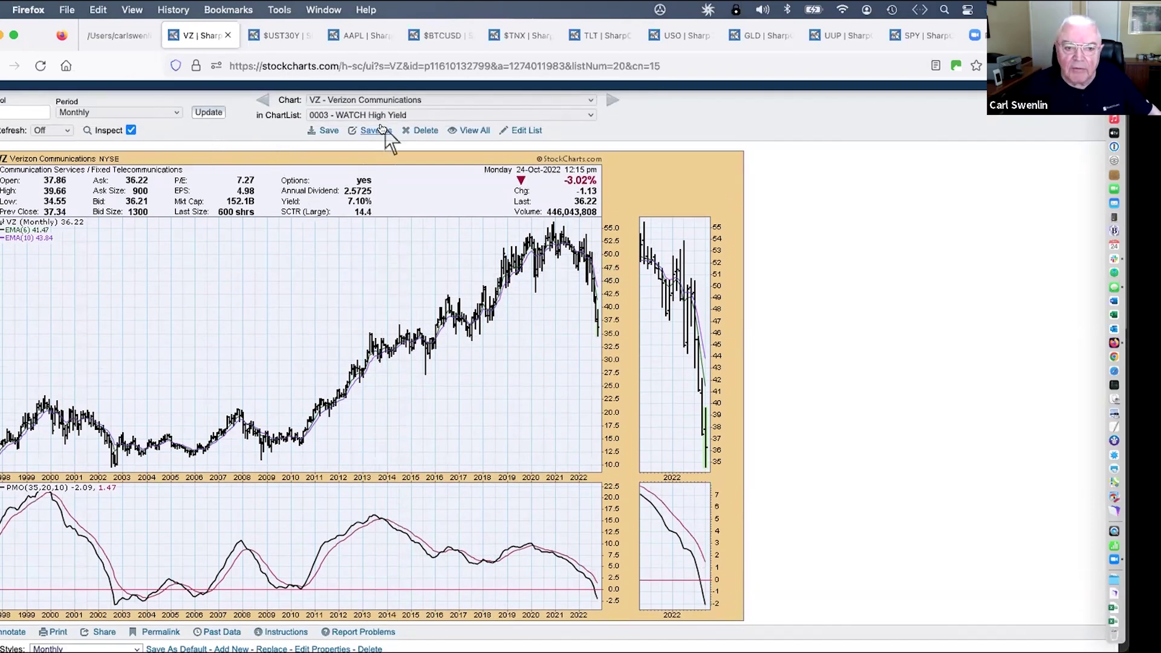
click(402, 99)
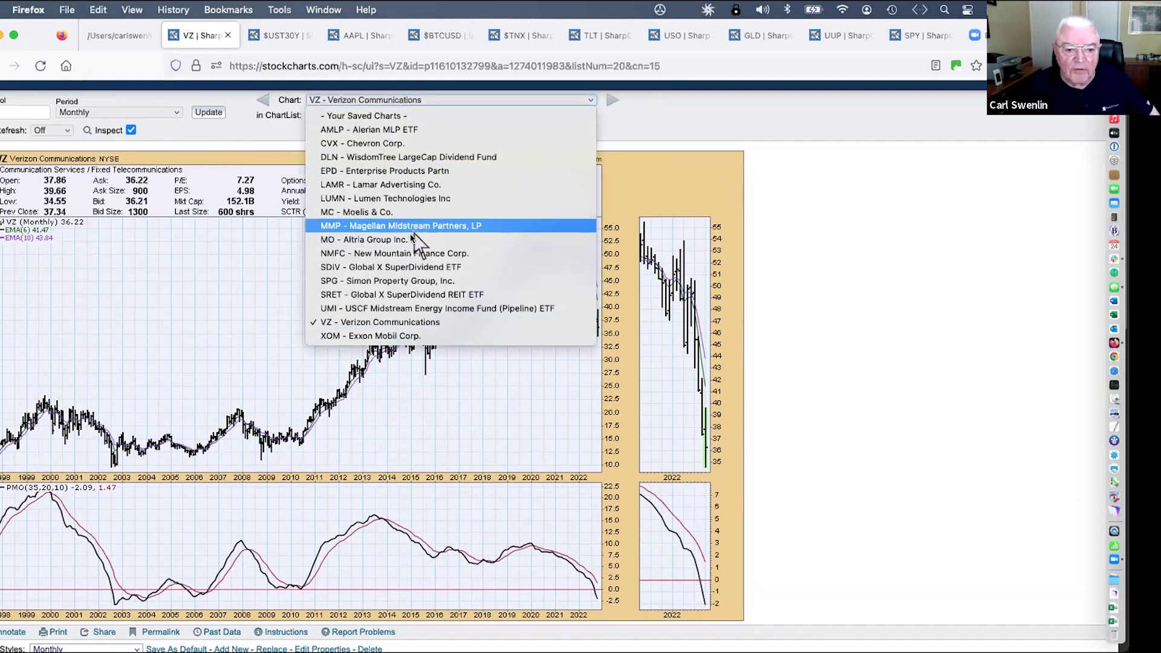
Step: Open the SDIV SuperDividend ETF monthly chart, turn off data inspection, and review its EMA and PMO panels
click(407, 266)
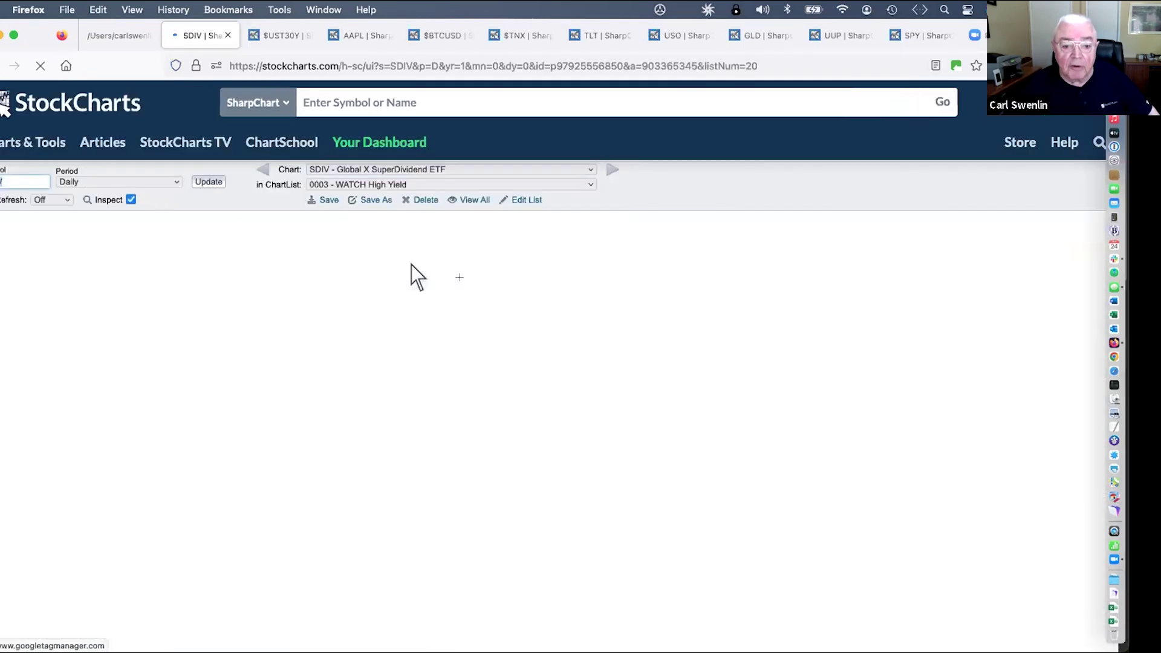
scroll(551, 303, down, 3)
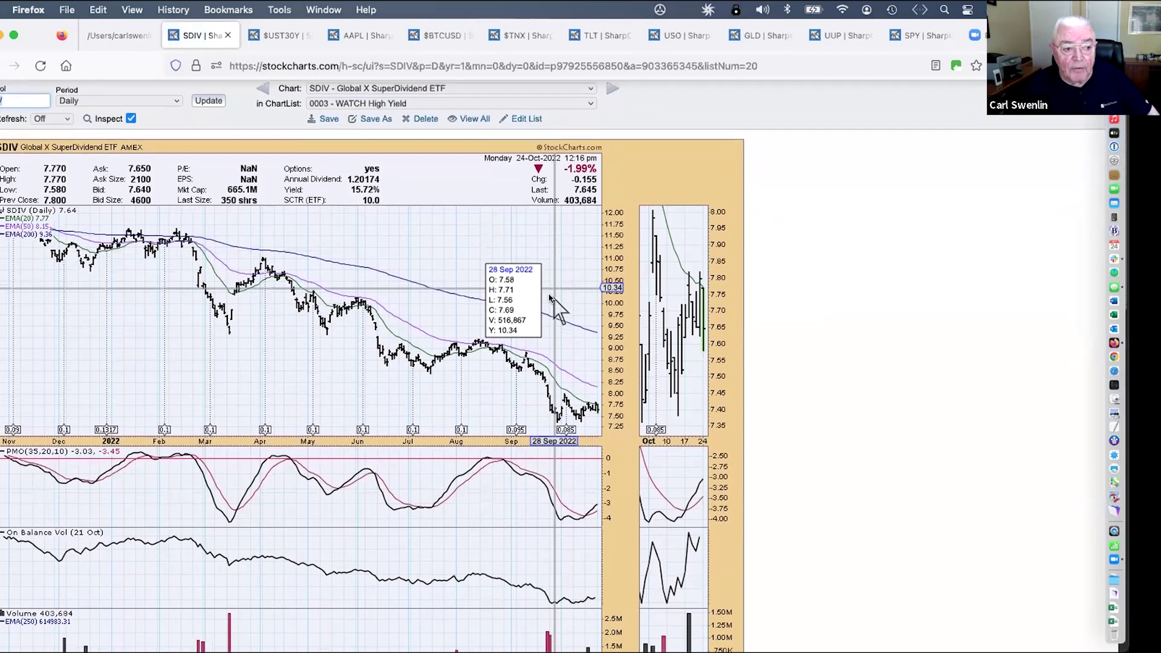
scroll(551, 299, down, 1)
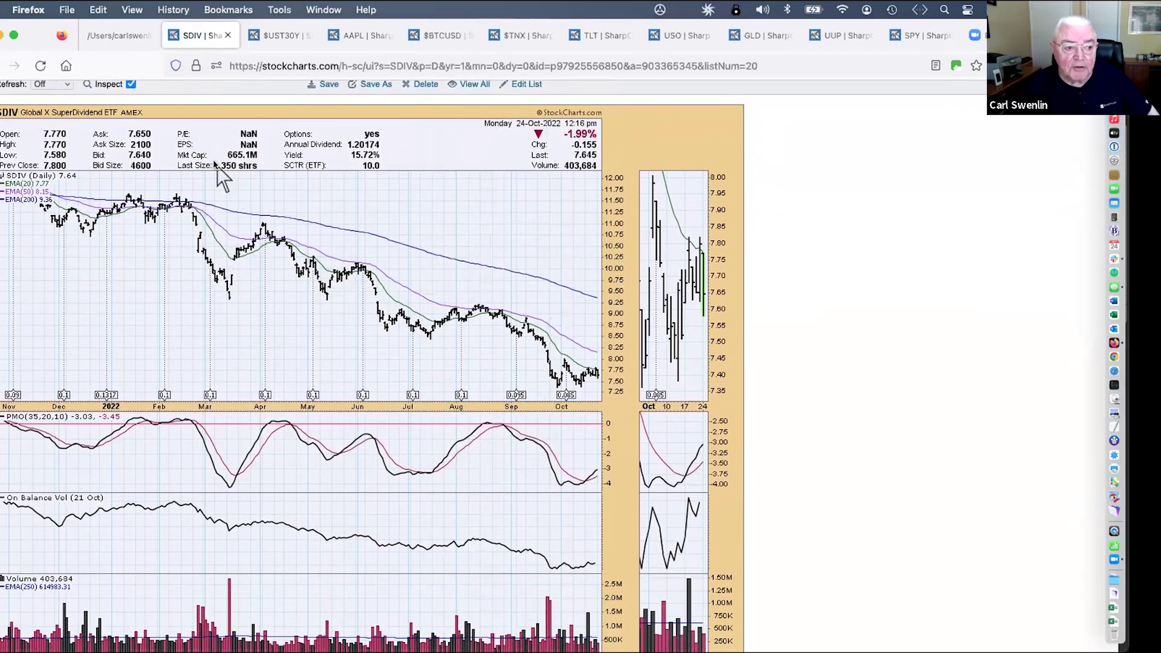
click(131, 85)
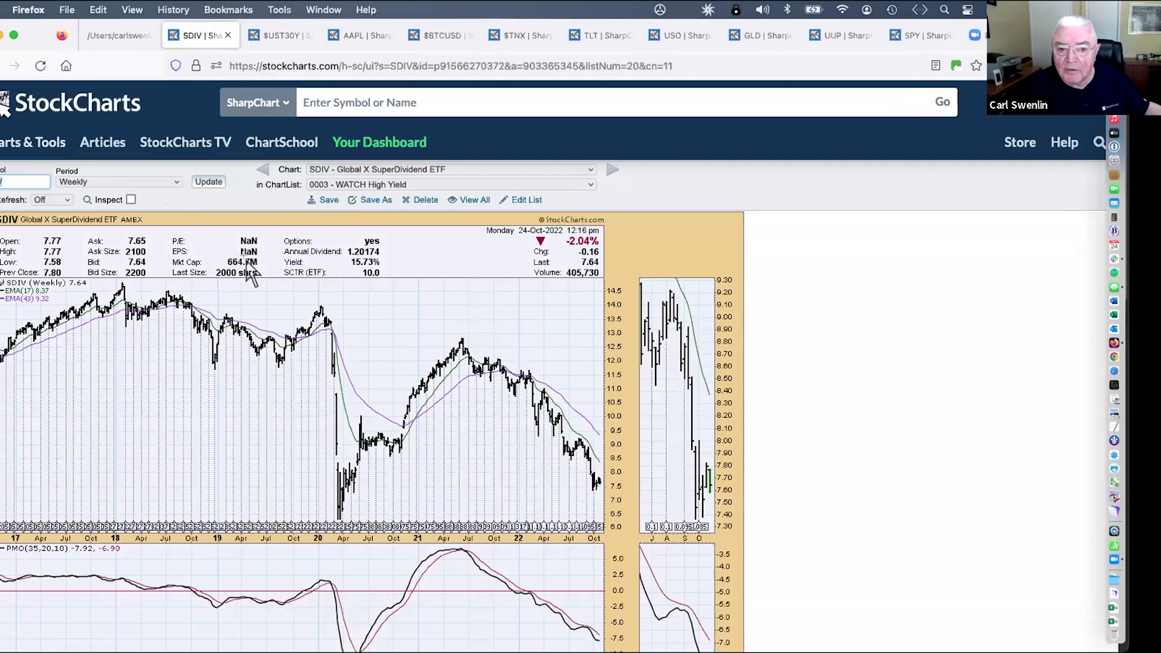
scroll(254, 275, down, 3)
scroll(254, 276, down, 1)
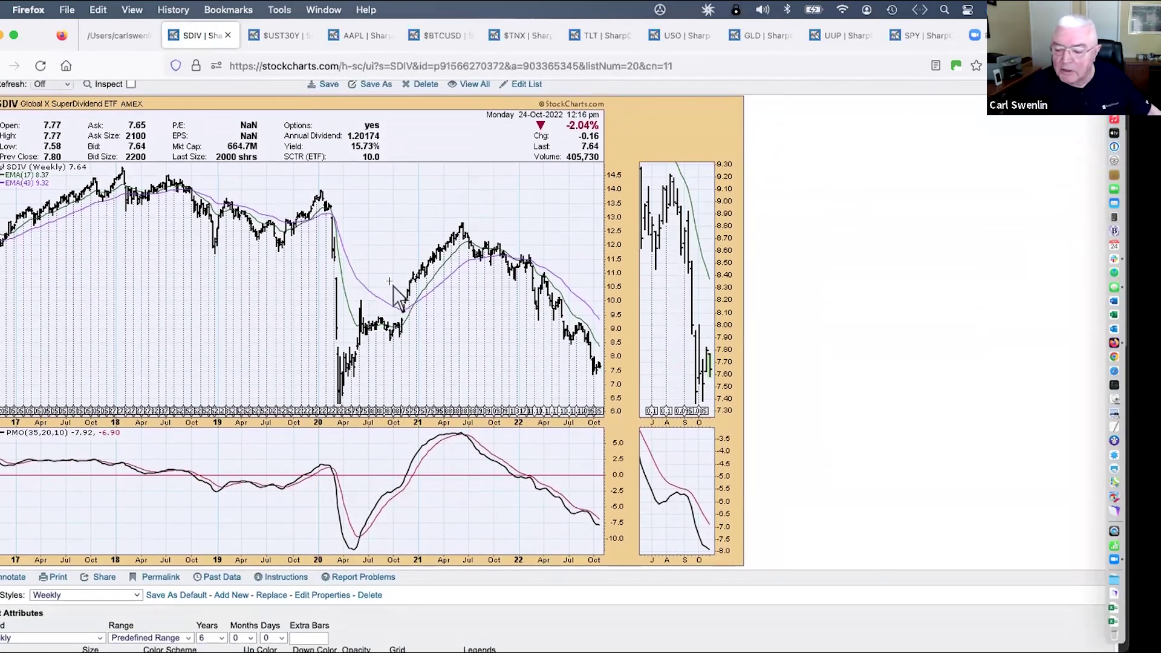
scroll(400, 294, down, 1)
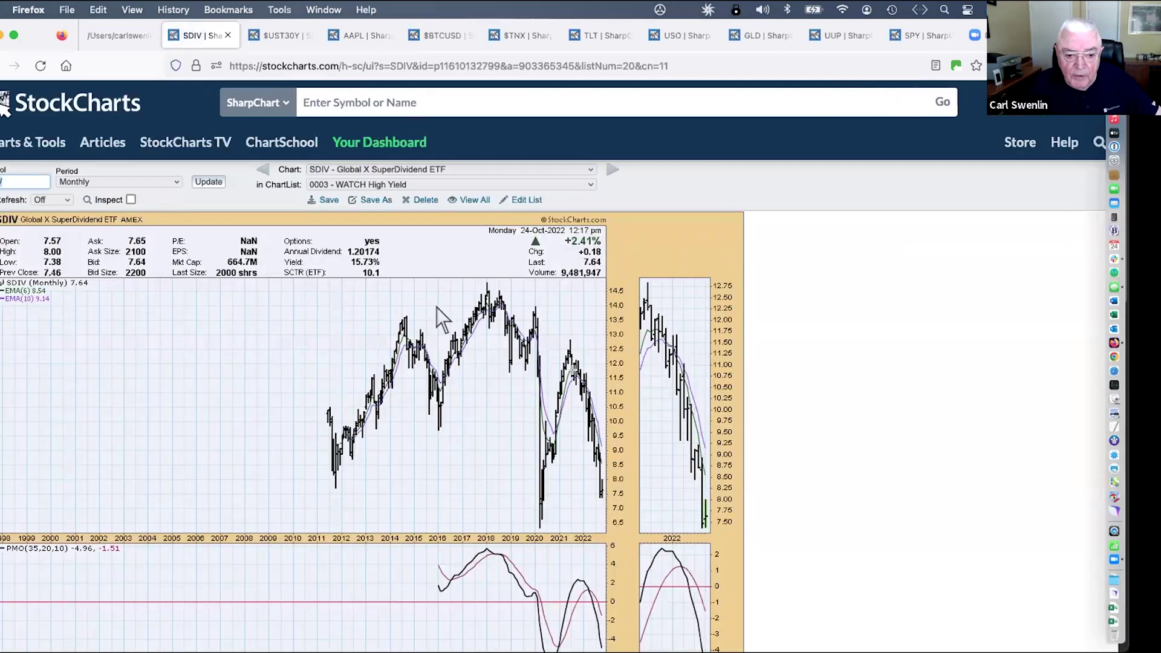
scroll(593, 387, down, 3)
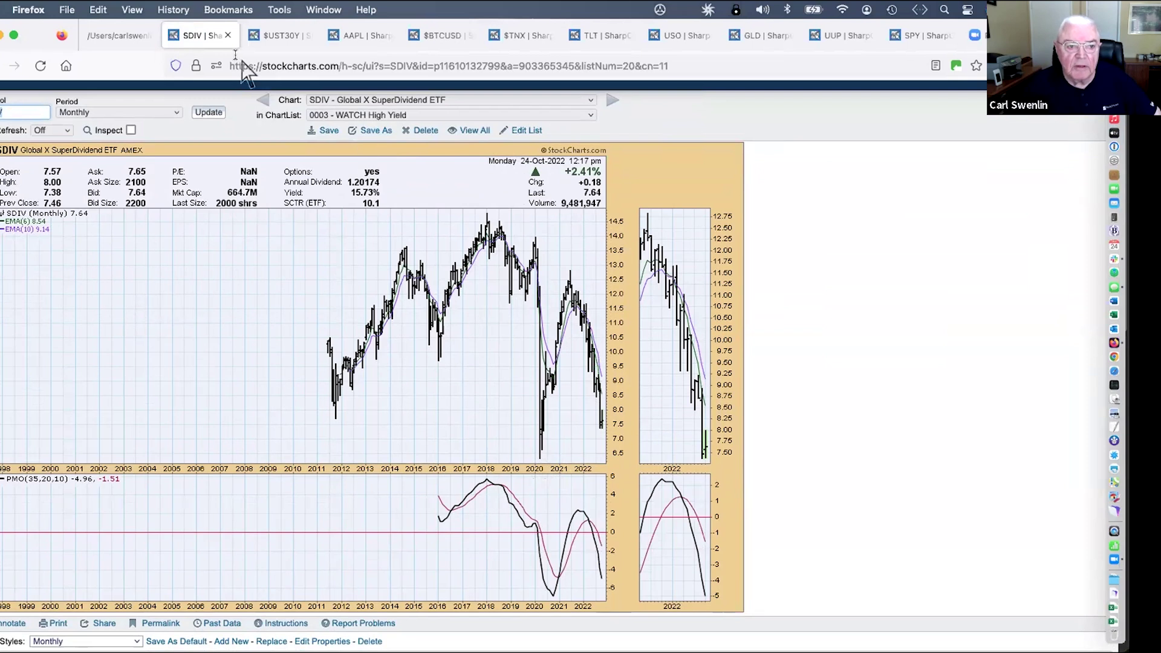
Step: Close the SDIV chart and switch to the $BTCUSD daily chart to view its indicator panels
click(228, 34)
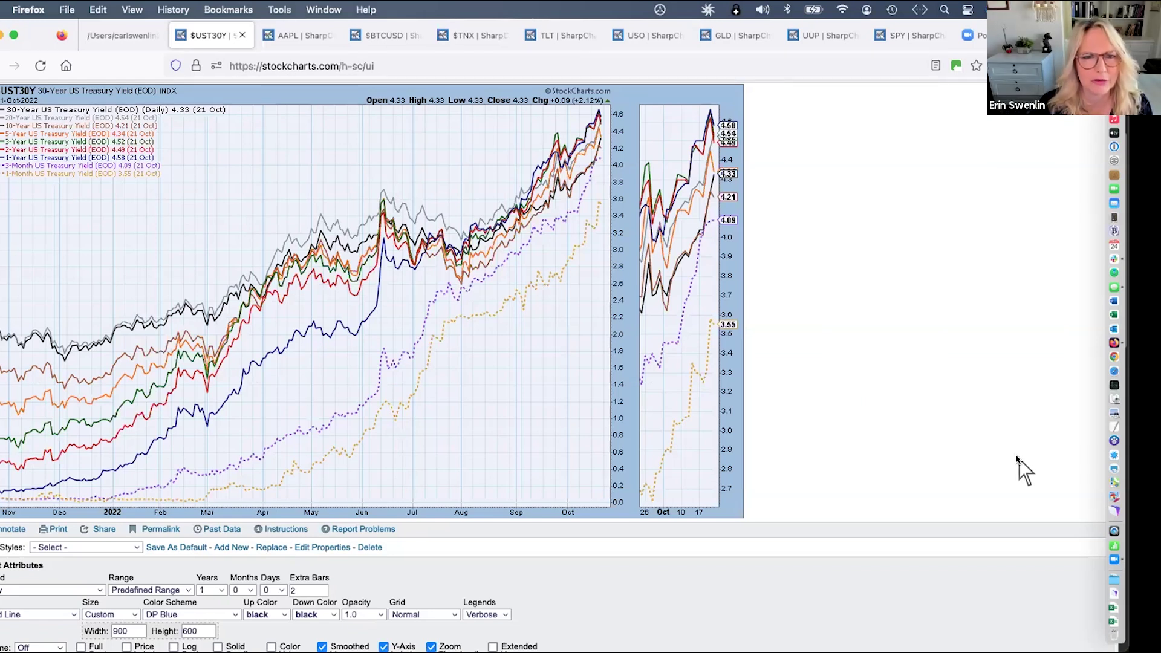
click(385, 35)
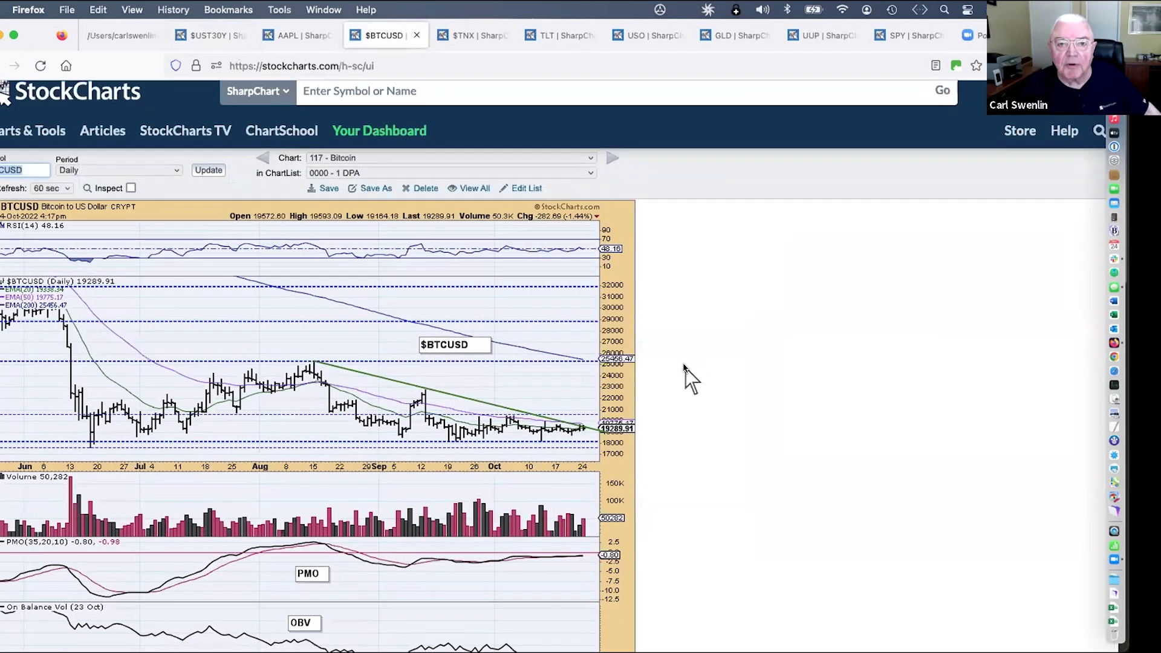
scroll(685, 367, down, 4)
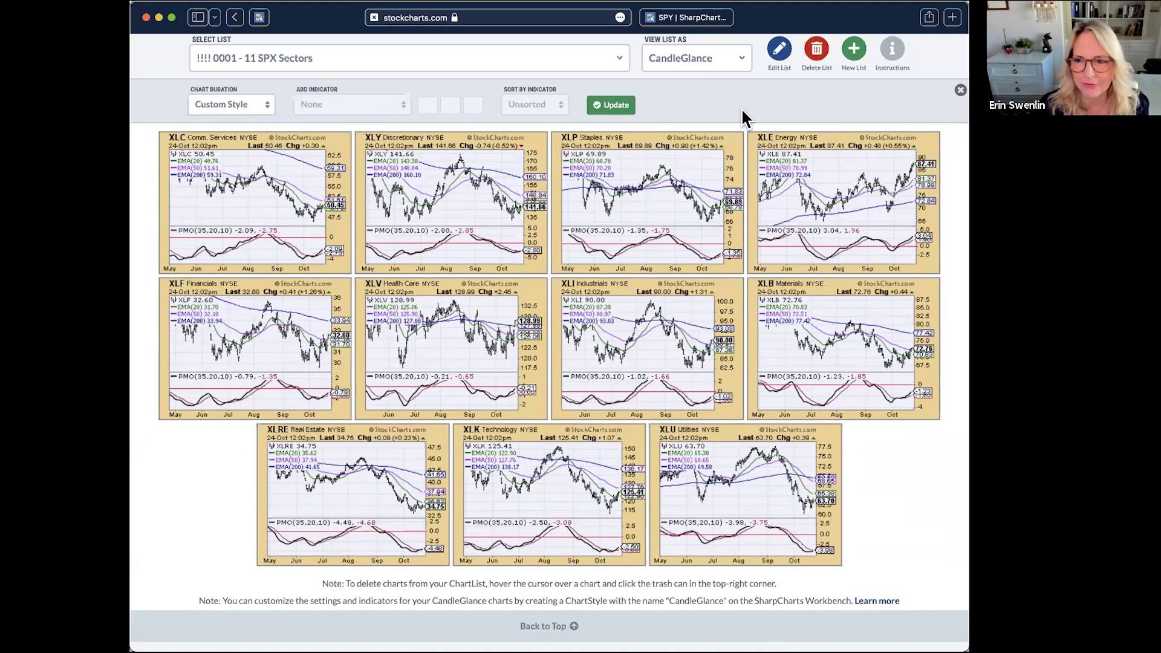
Step: Open the XLK Technology thumbnail from the 11 SPX Sectors CandleGlance at full size
mouse_move(491, 347)
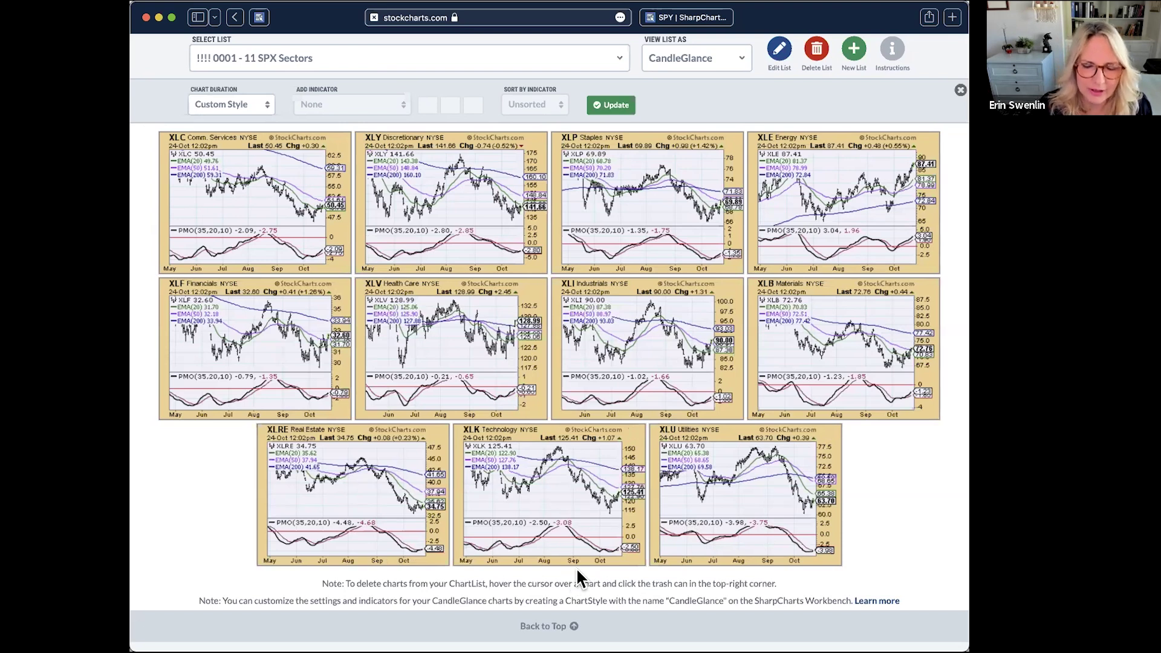
mouse_move(608, 508)
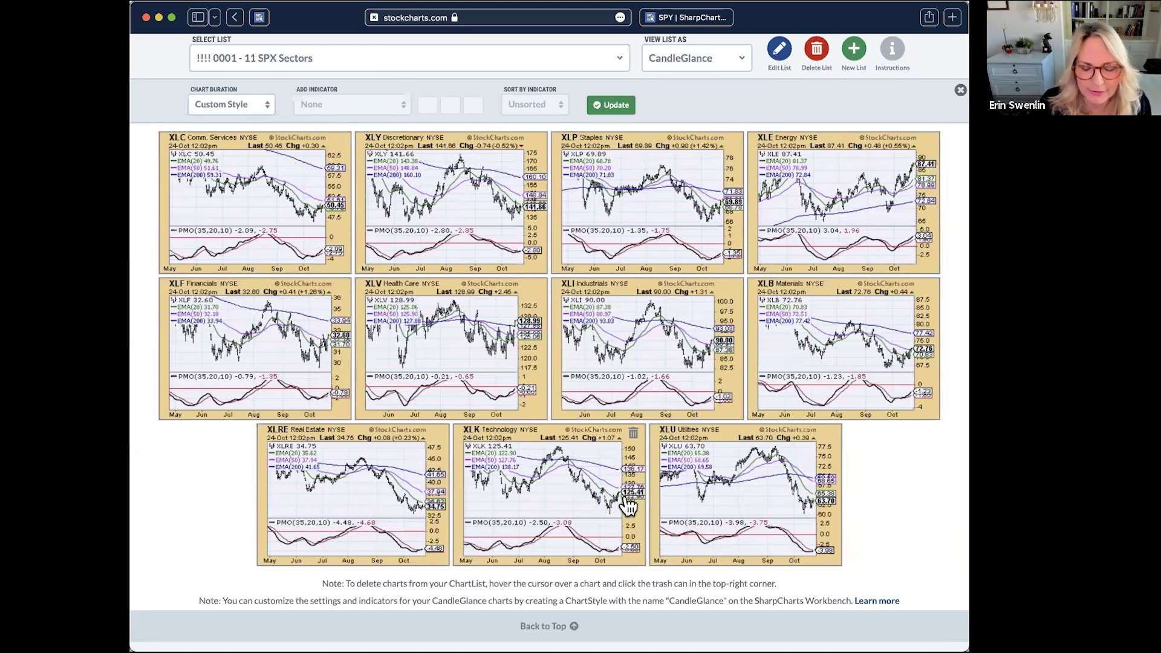
click(569, 498)
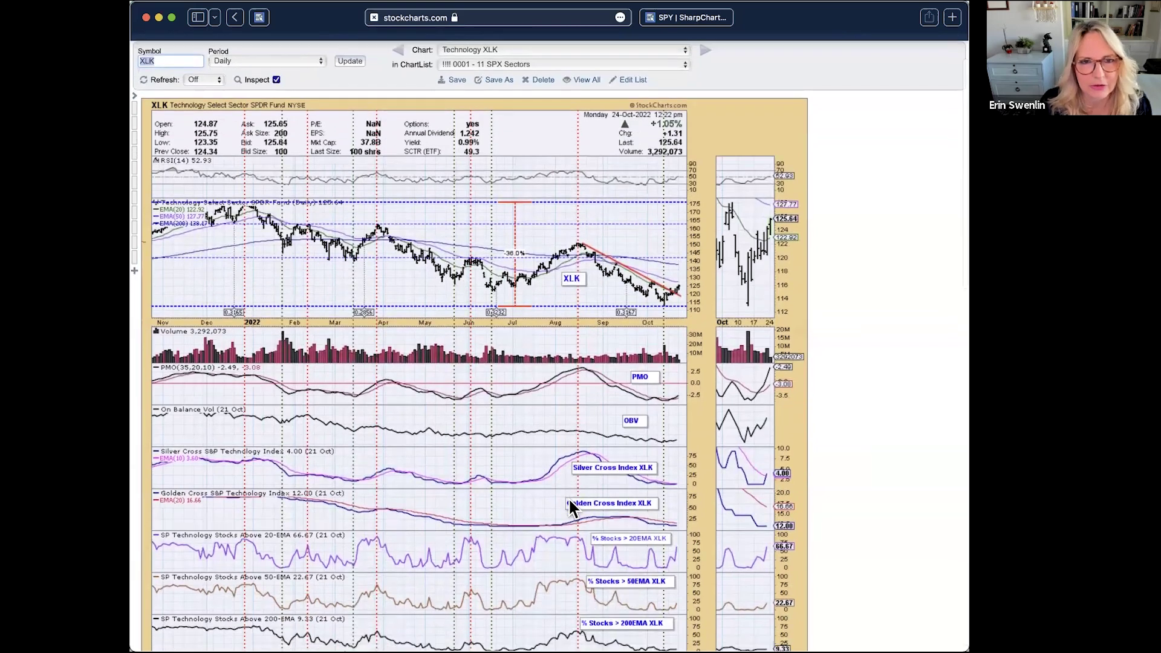
scroll(568, 498, down, 2)
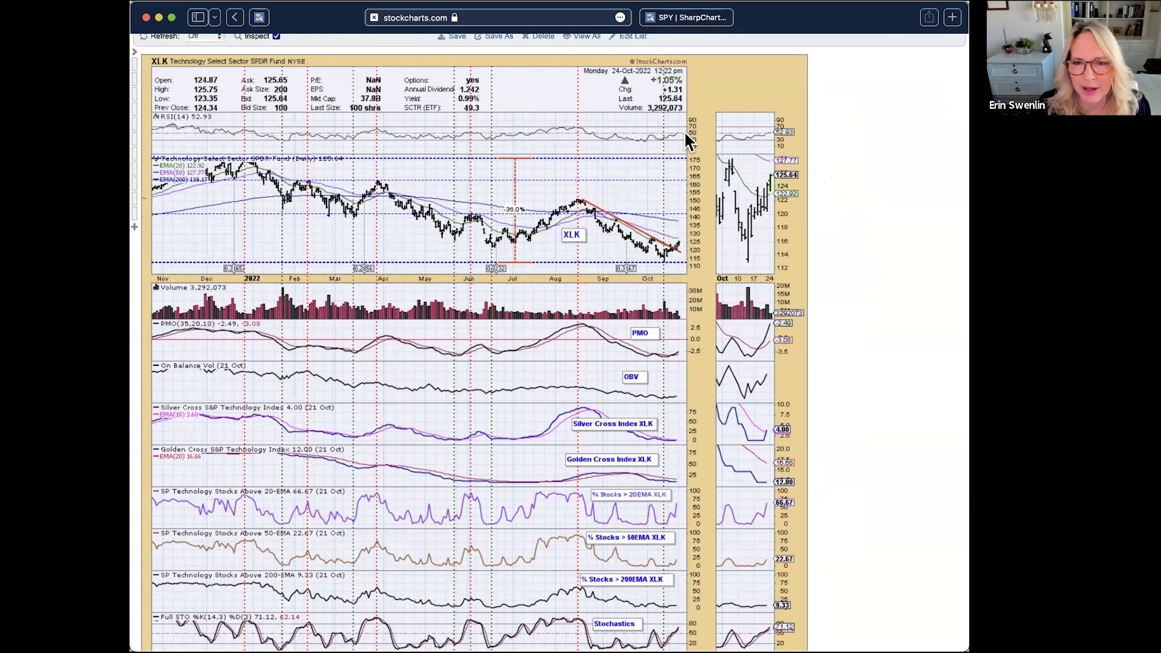
scroll(844, 168, down, 5)
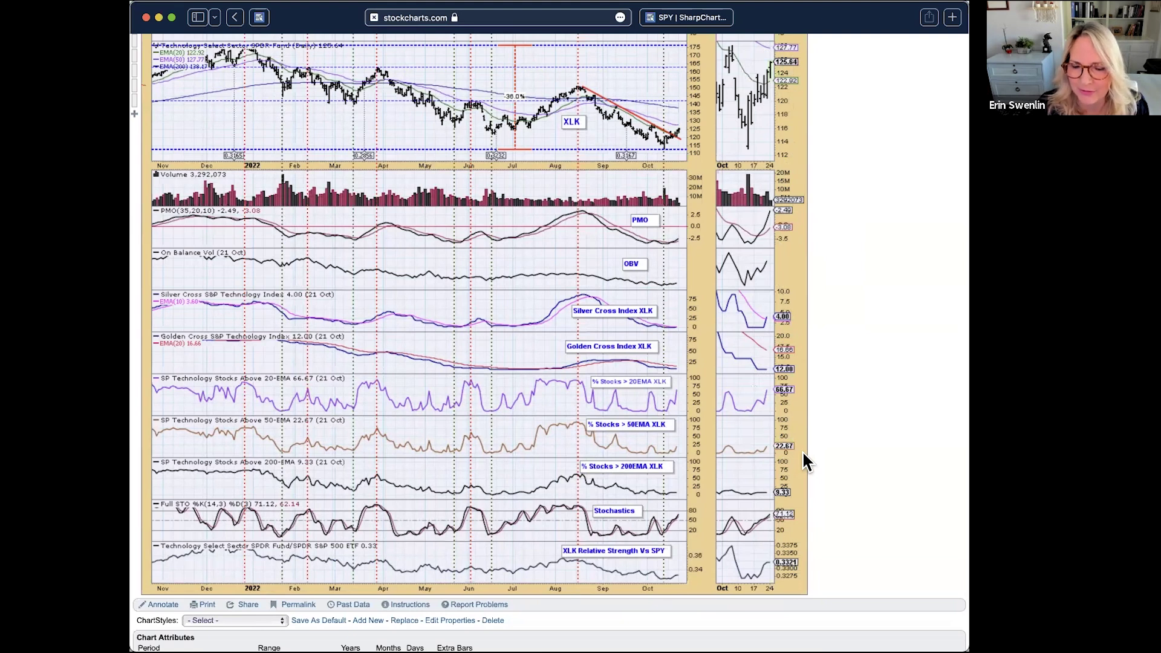
mouse_move(677, 131)
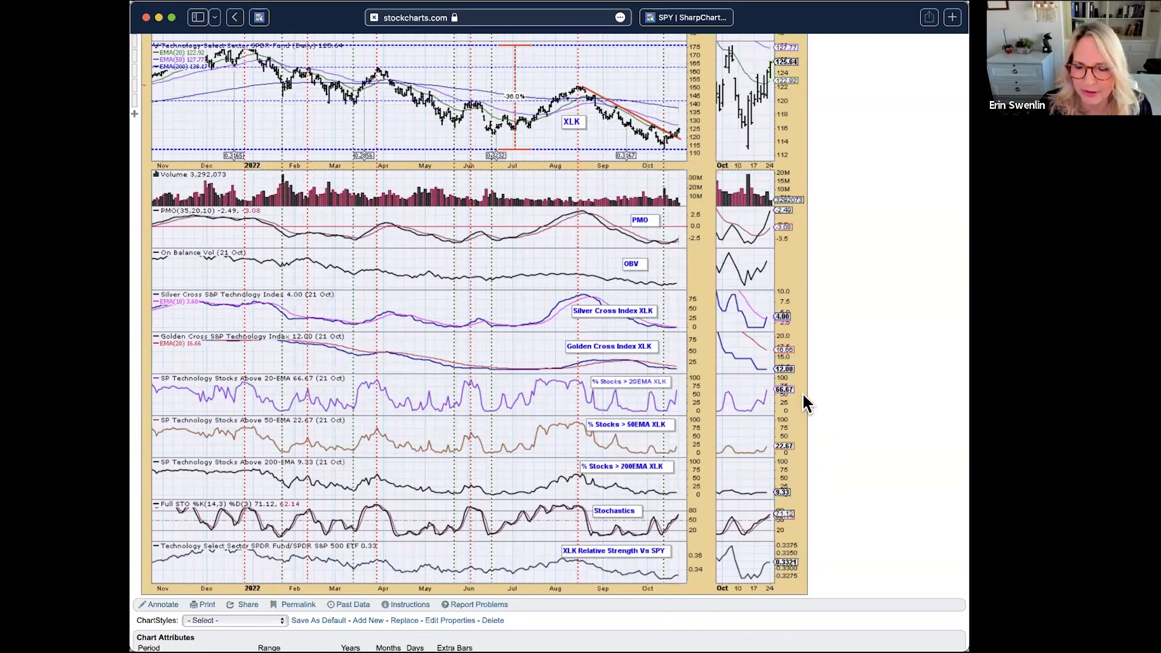
scroll(801, 392, up, 1)
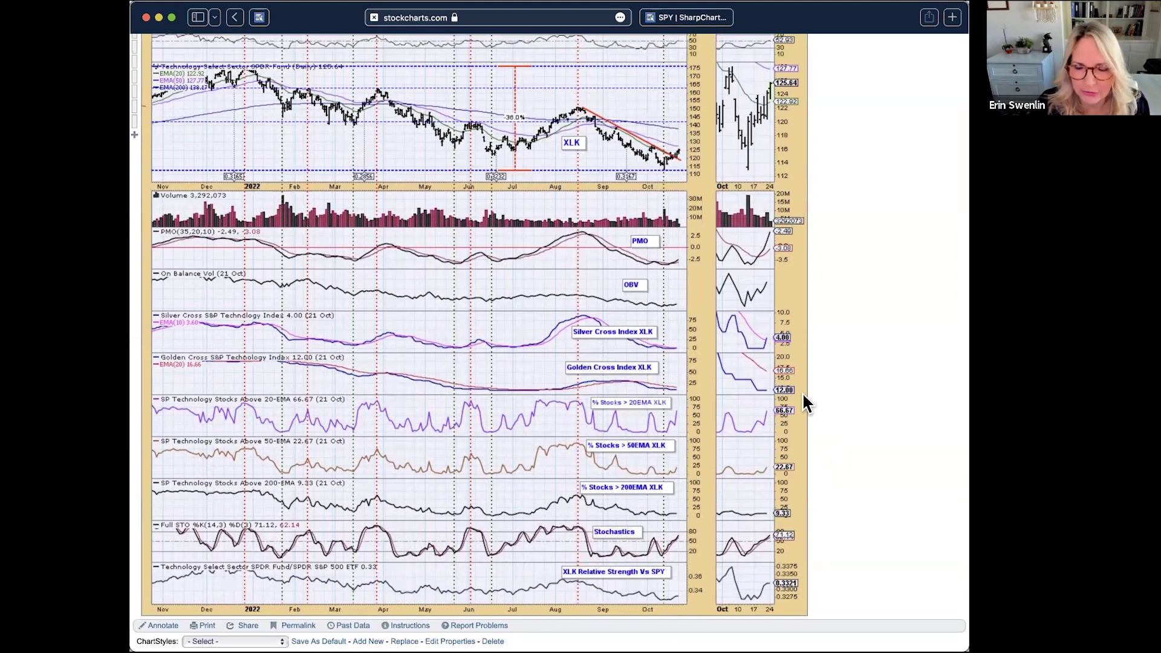
scroll(802, 392, up, 1)
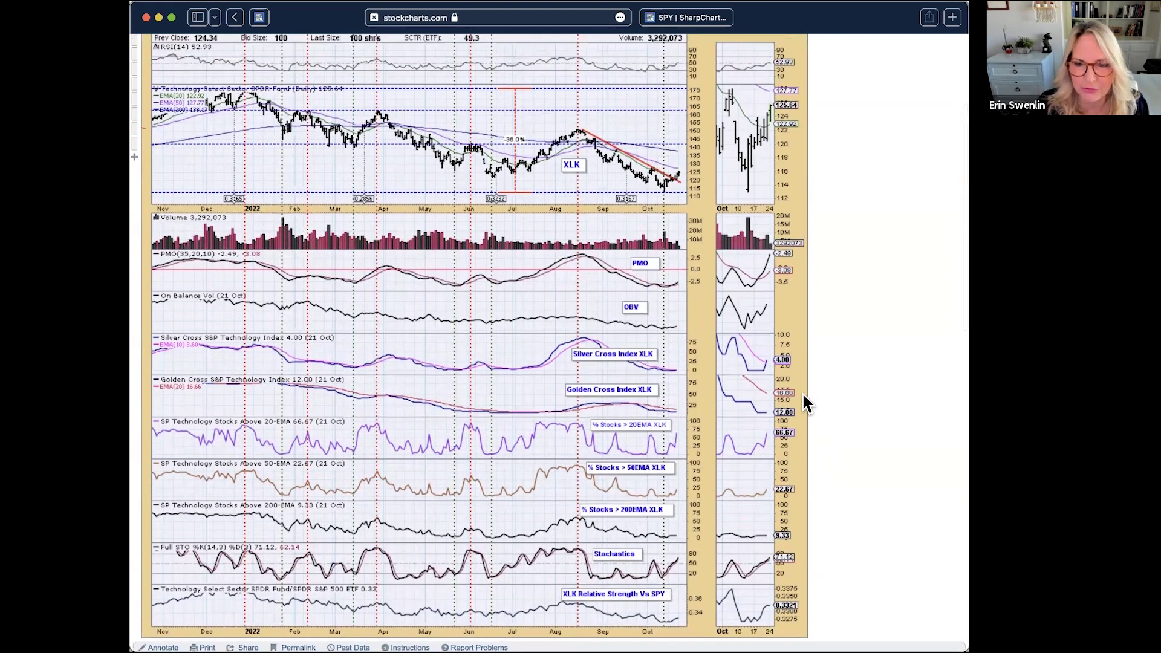
scroll(802, 392, up, 1)
scroll(802, 392, up, 3)
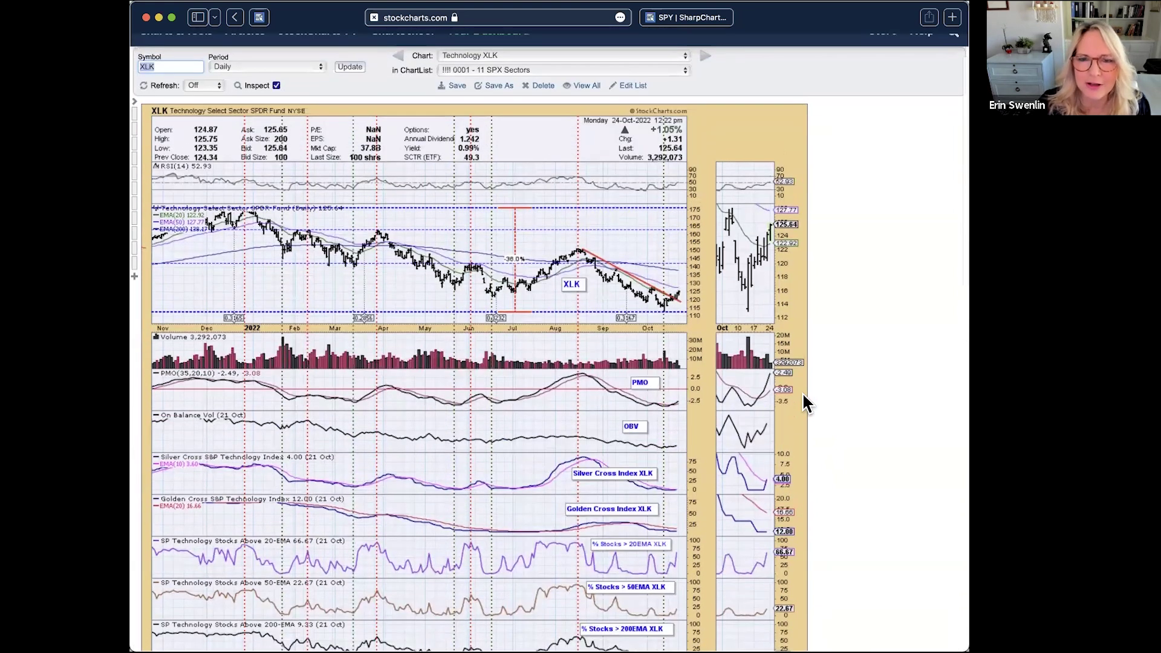
Step: Select Industrials XLI in the saved-chart selector, then return to the XLK Technology chart's controls
click(570, 53)
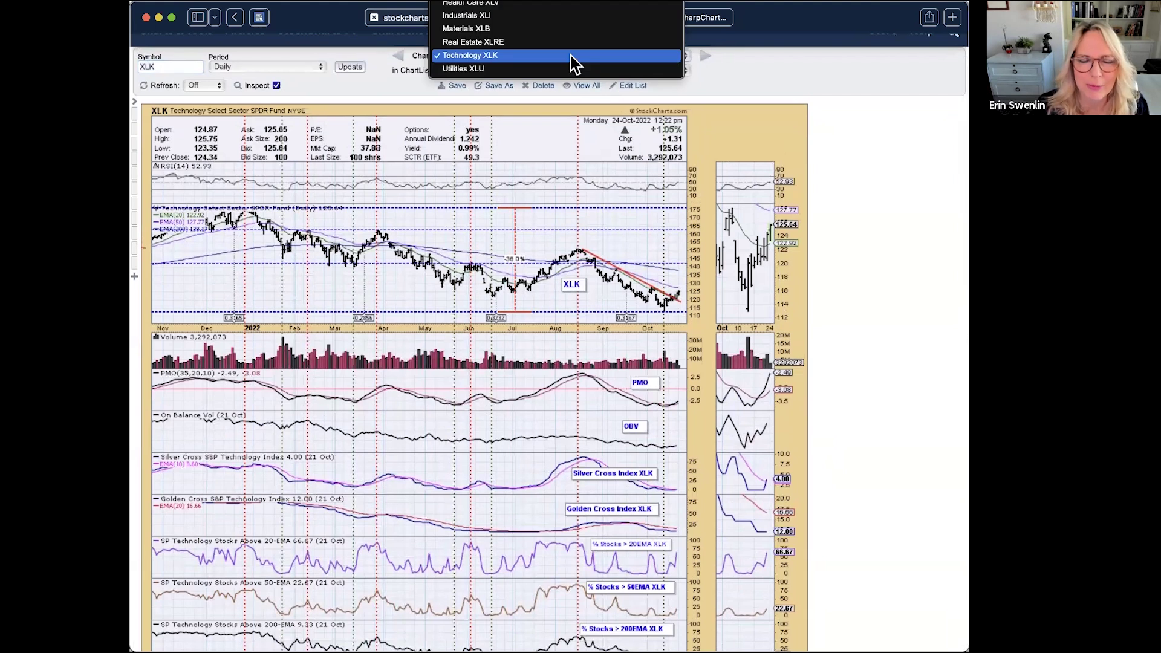
scroll(571, 70, up, 3)
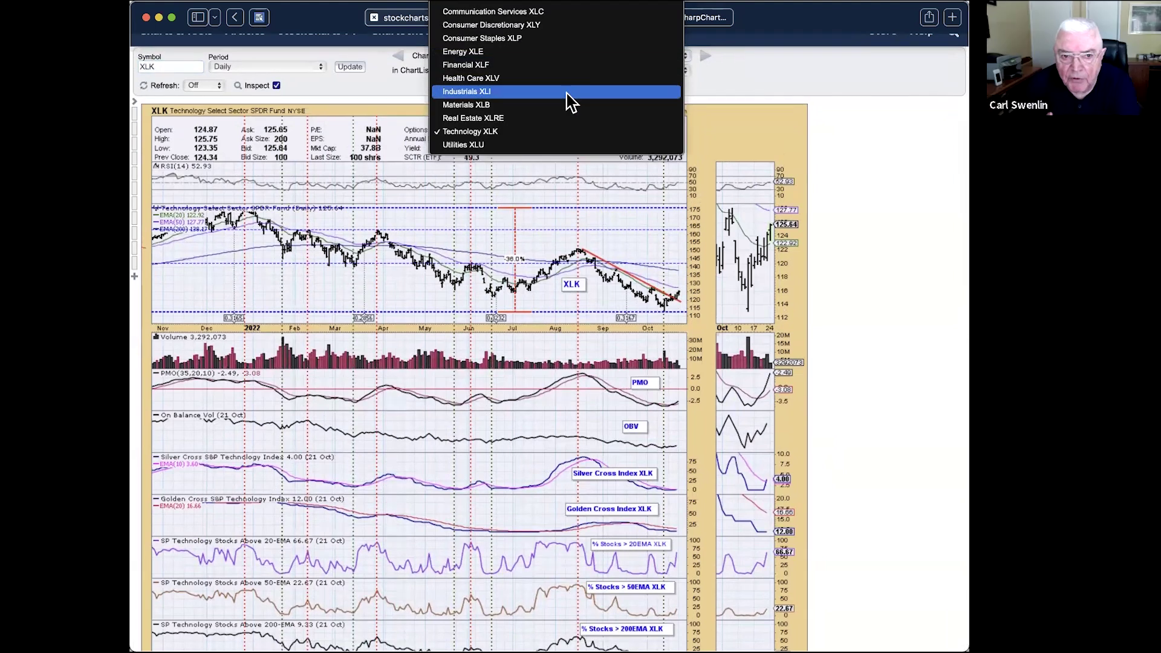
click(566, 92)
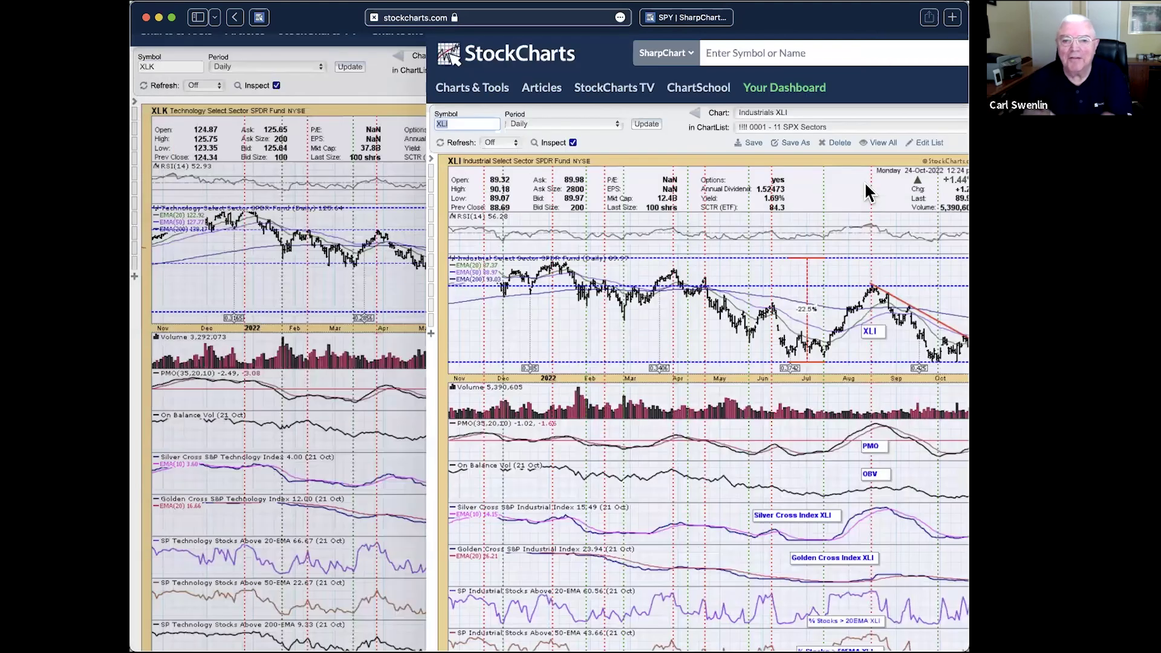
scroll(868, 192, left, 5)
scroll(868, 192, down, 2)
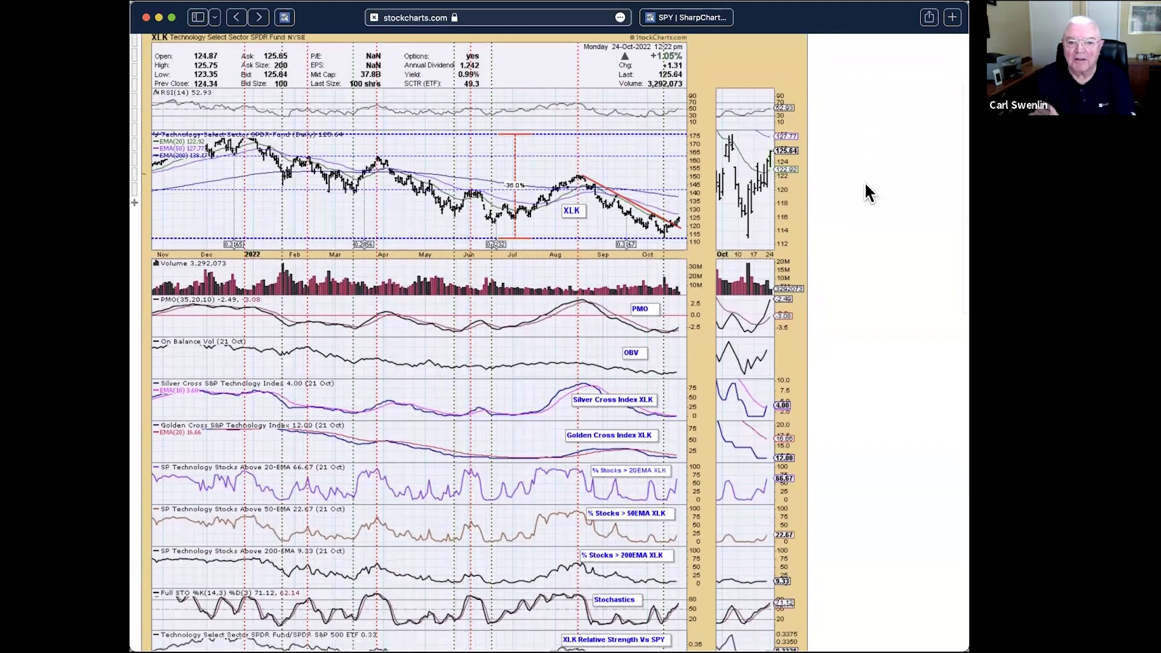
scroll(869, 193, up, 1)
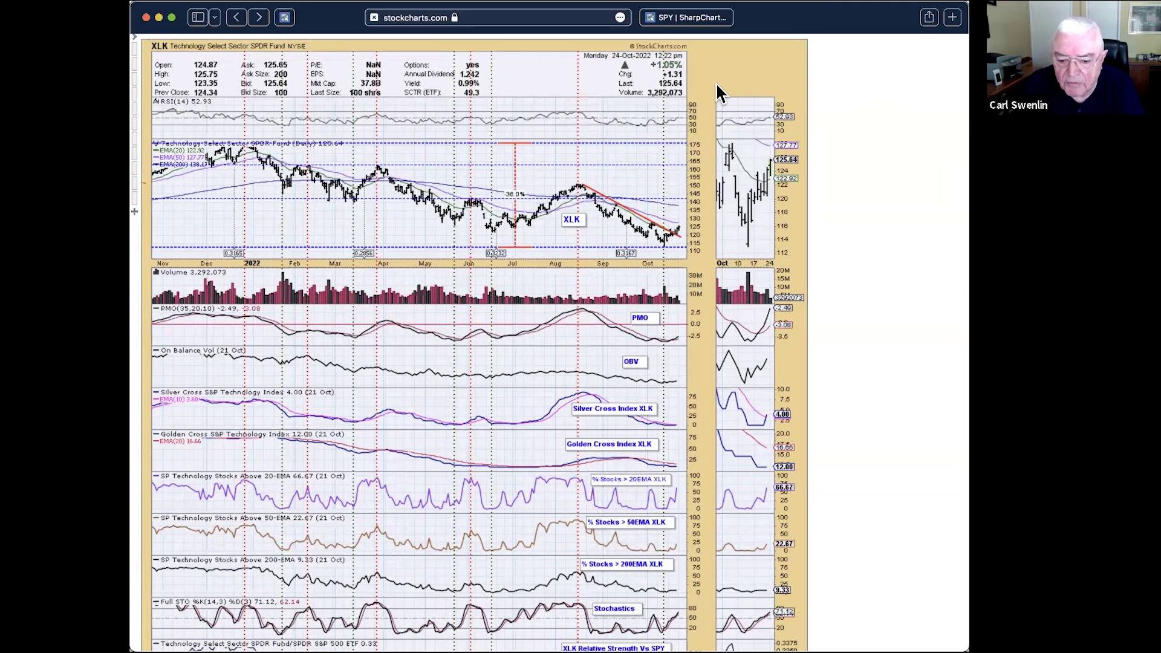
scroll(716, 81, down, 5)
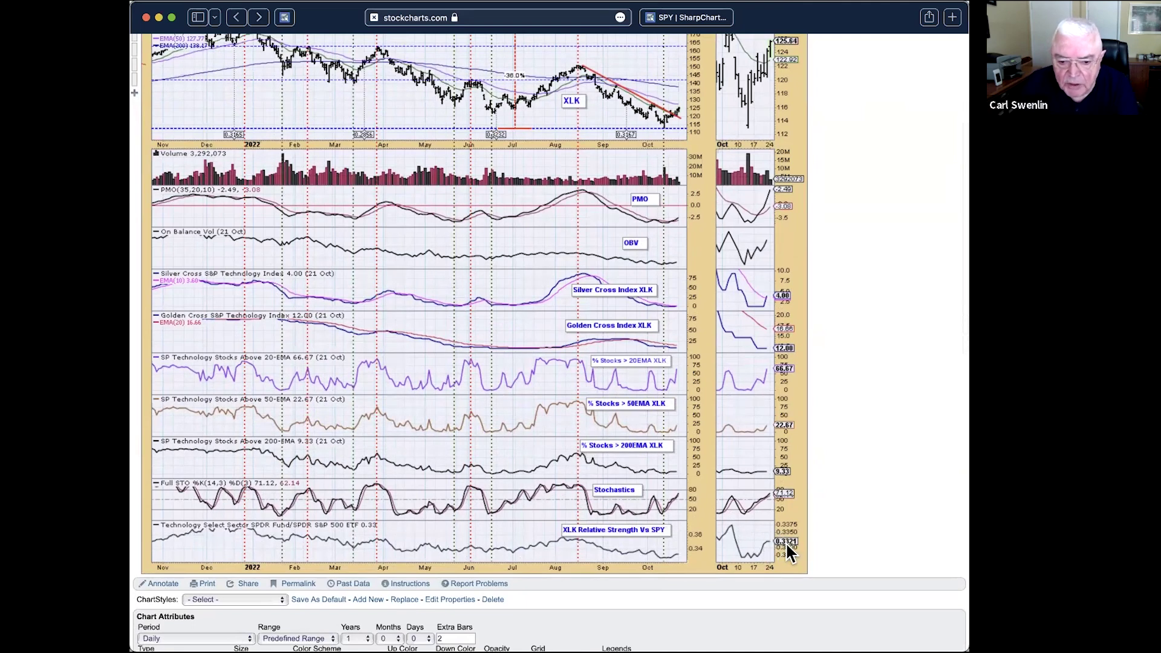
scroll(800, 422, up, 3)
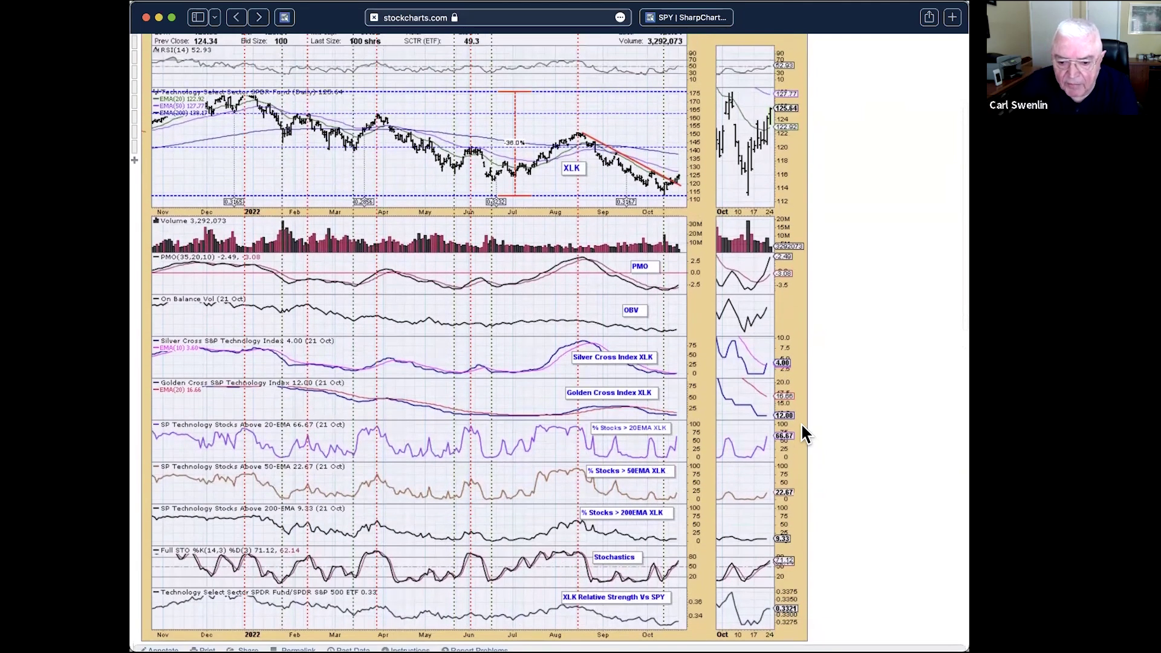
scroll(802, 425, up, 2)
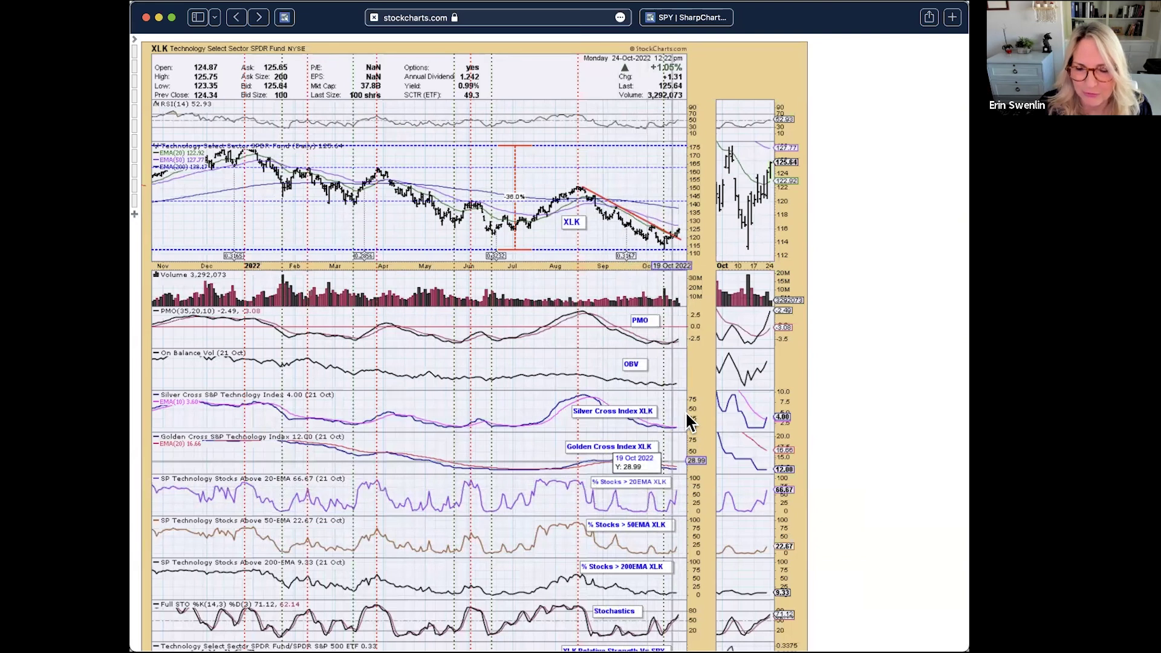
scroll(700, 168, up, 3)
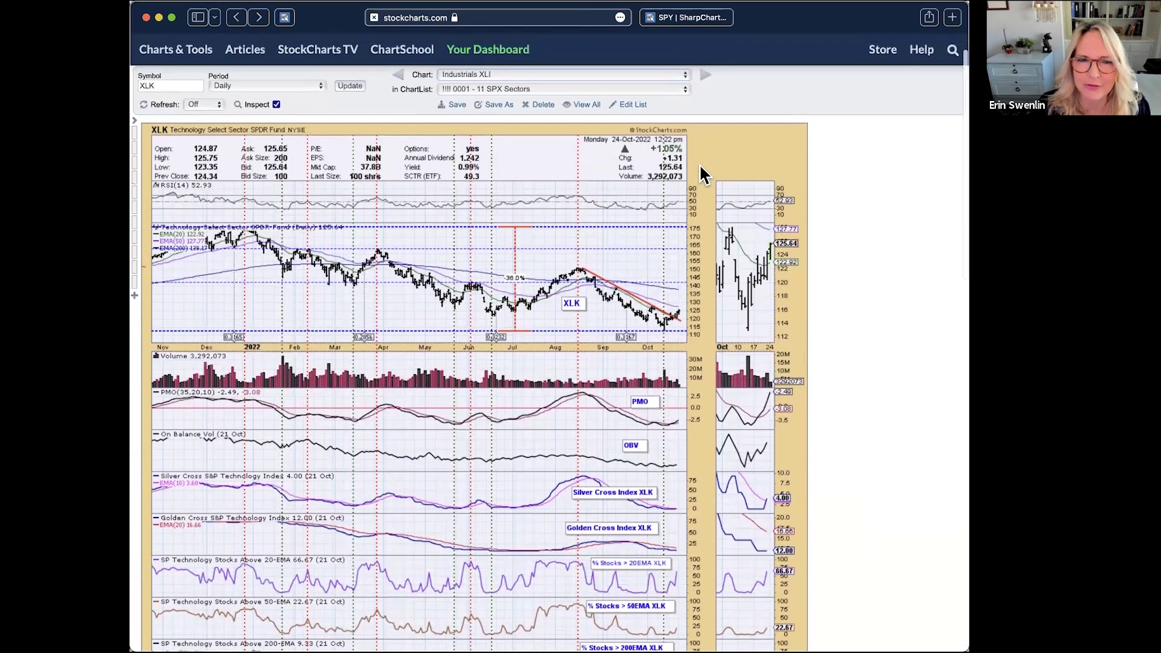
click(565, 84)
click(562, 84)
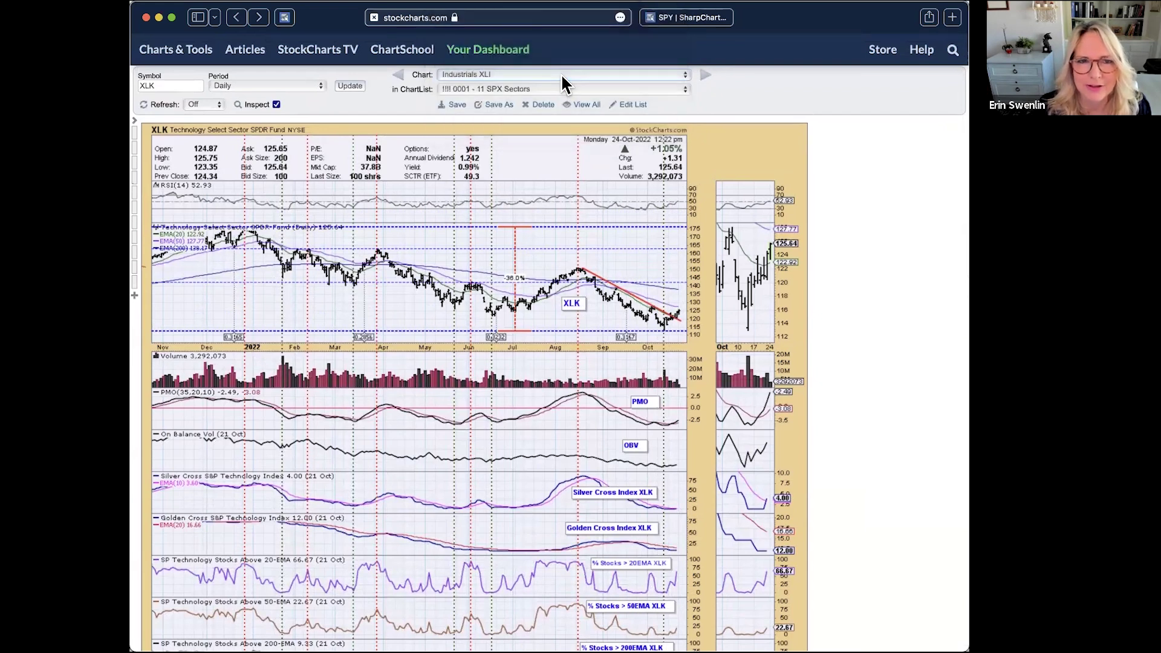
click(562, 83)
click(562, 88)
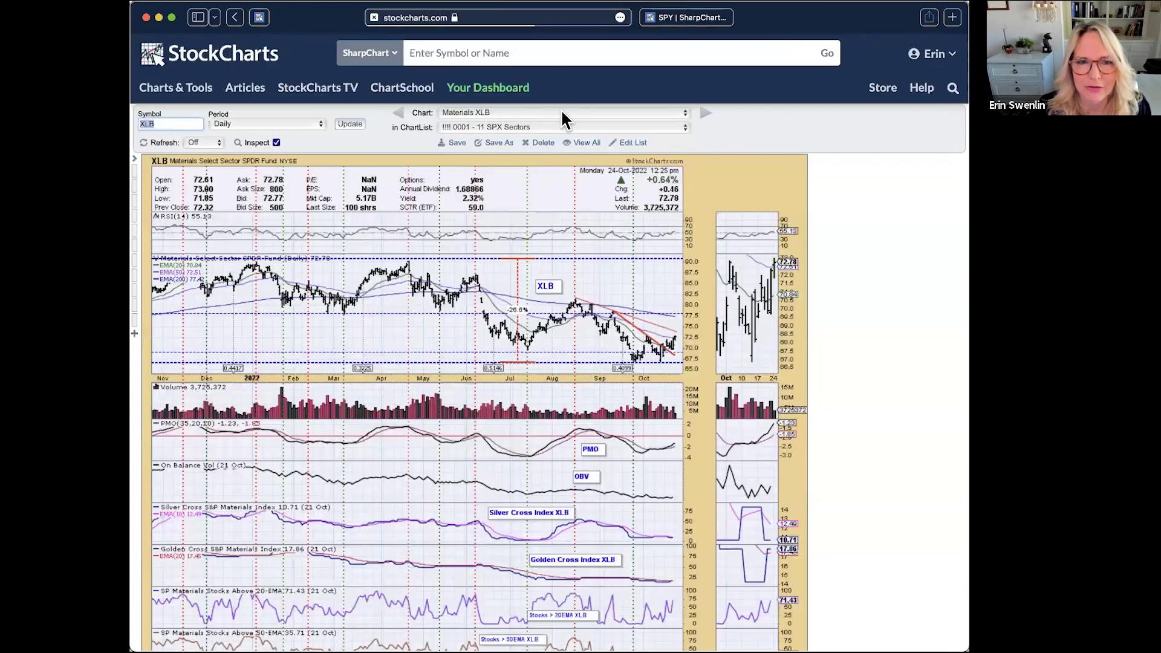
click(562, 110)
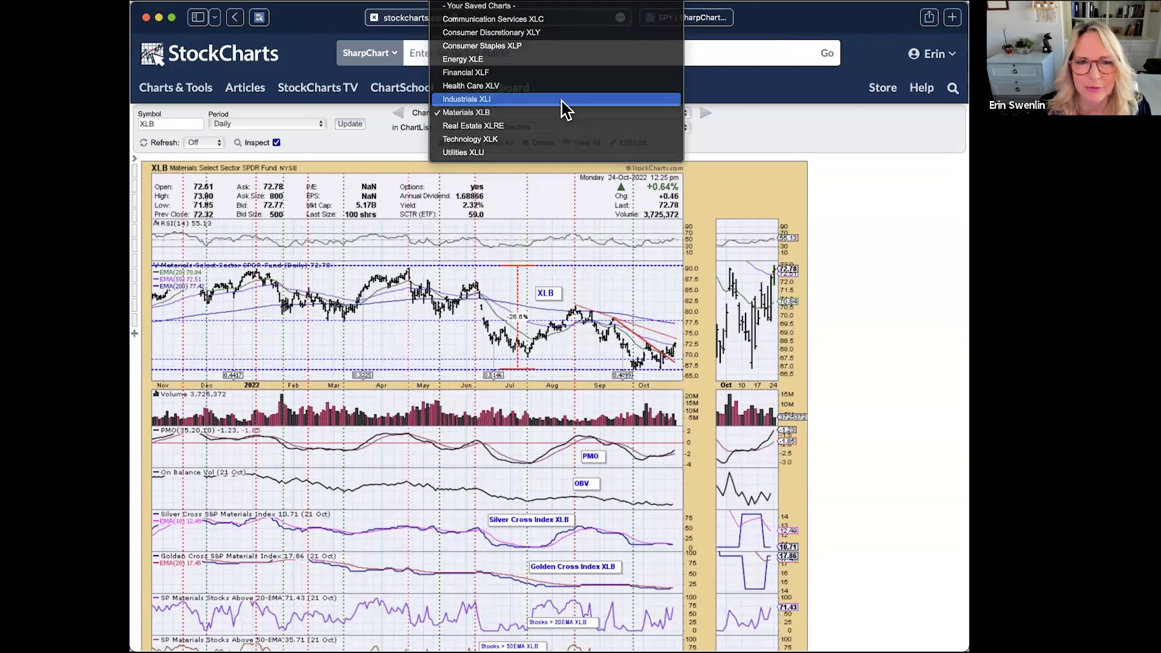
click(562, 107)
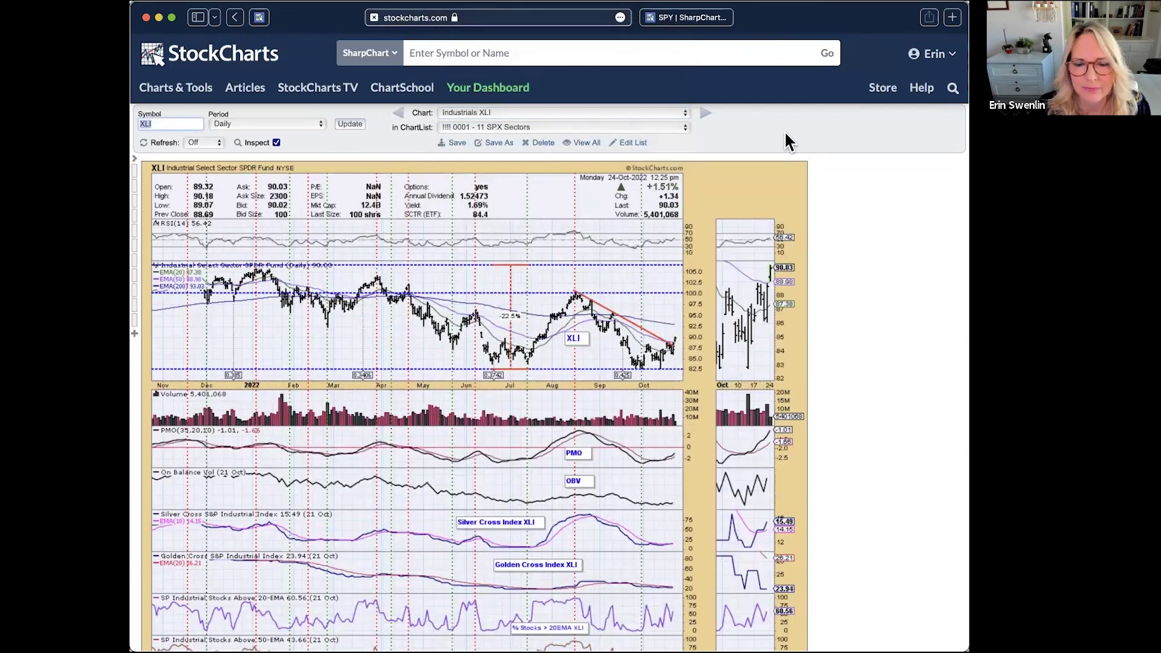
scroll(786, 139, down, 2)
scroll(788, 141, down, 3)
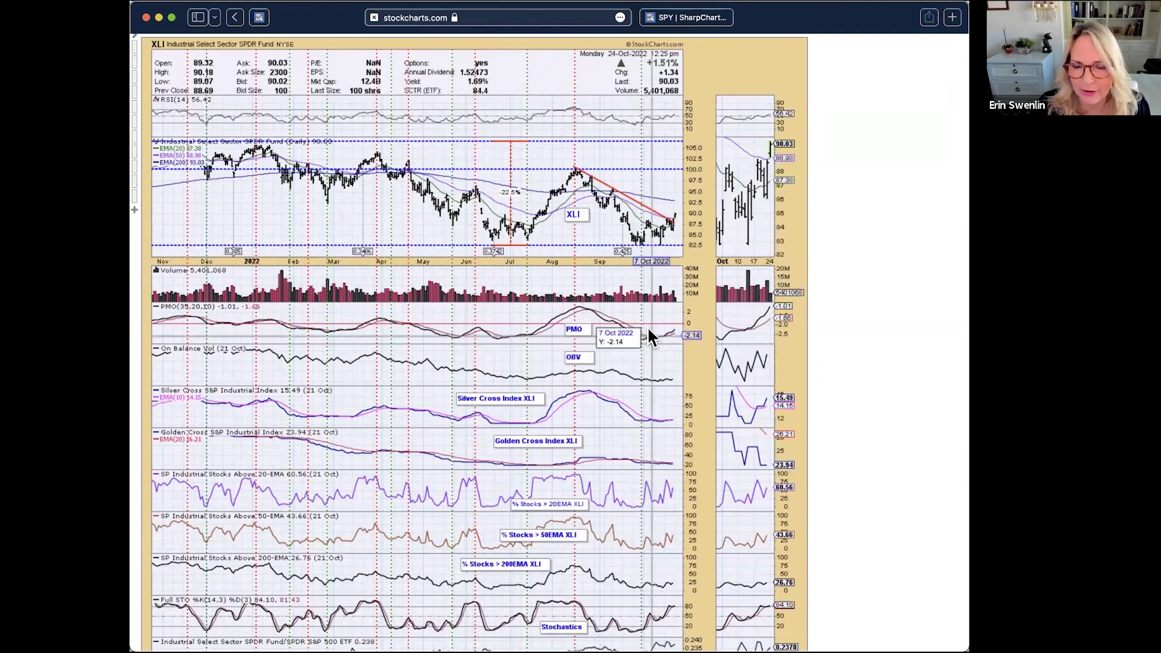
scroll(820, 346, down, 2)
scroll(824, 349, down, 1)
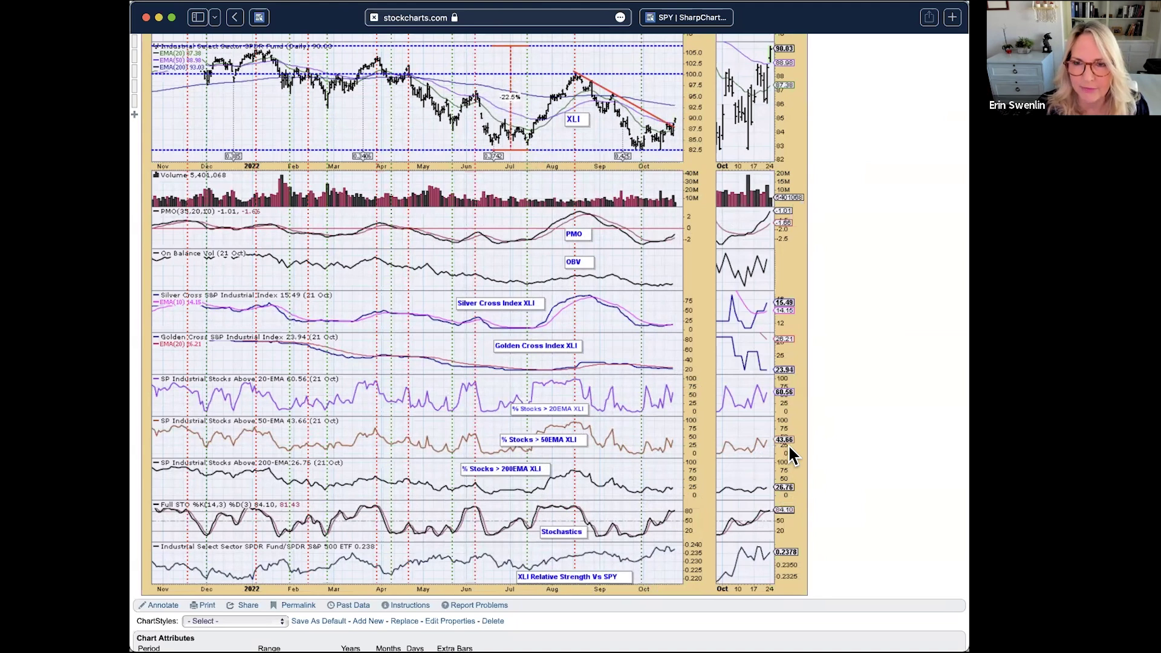
mouse_move(651, 108)
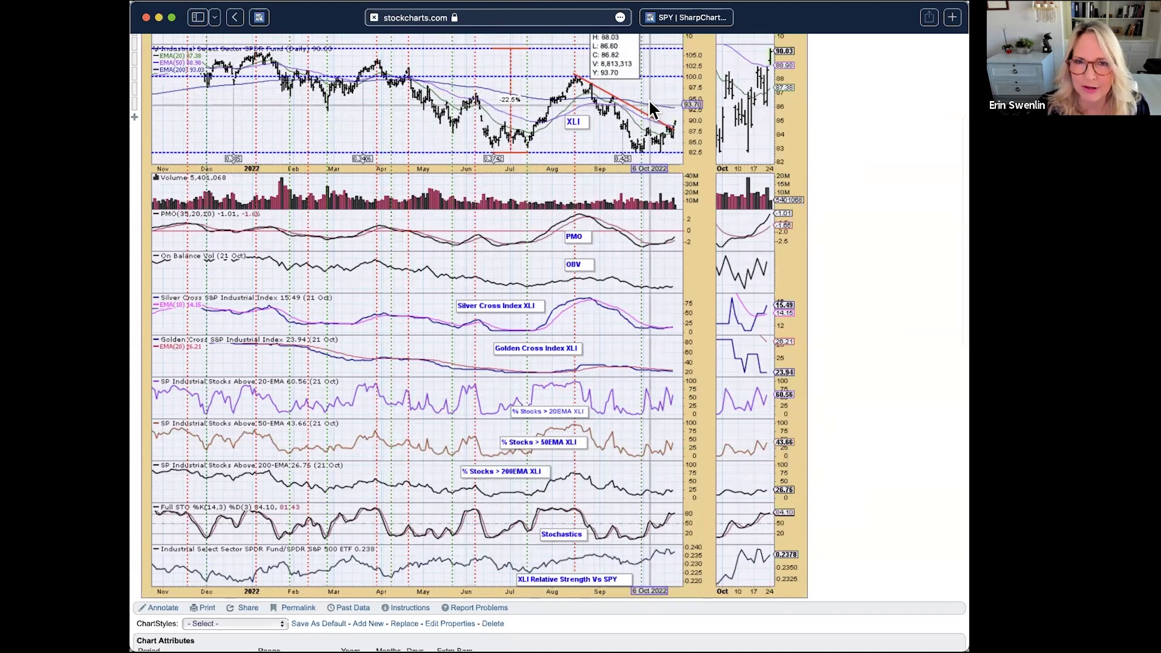
scroll(651, 105, up, 3)
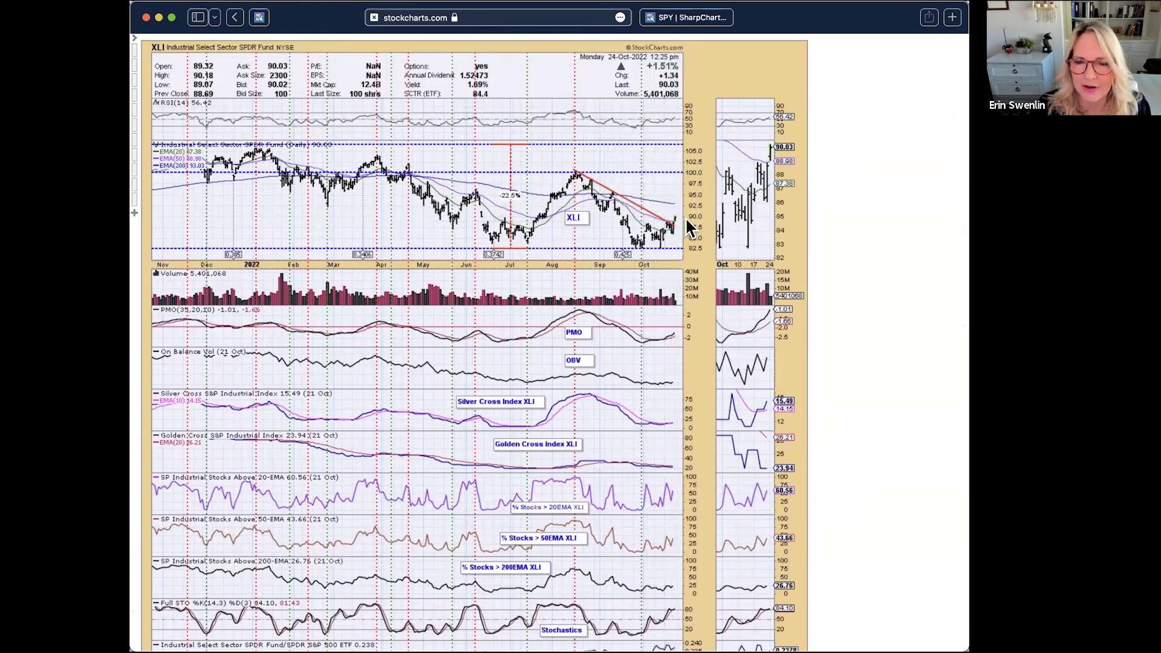
scroll(693, 172, up, 3)
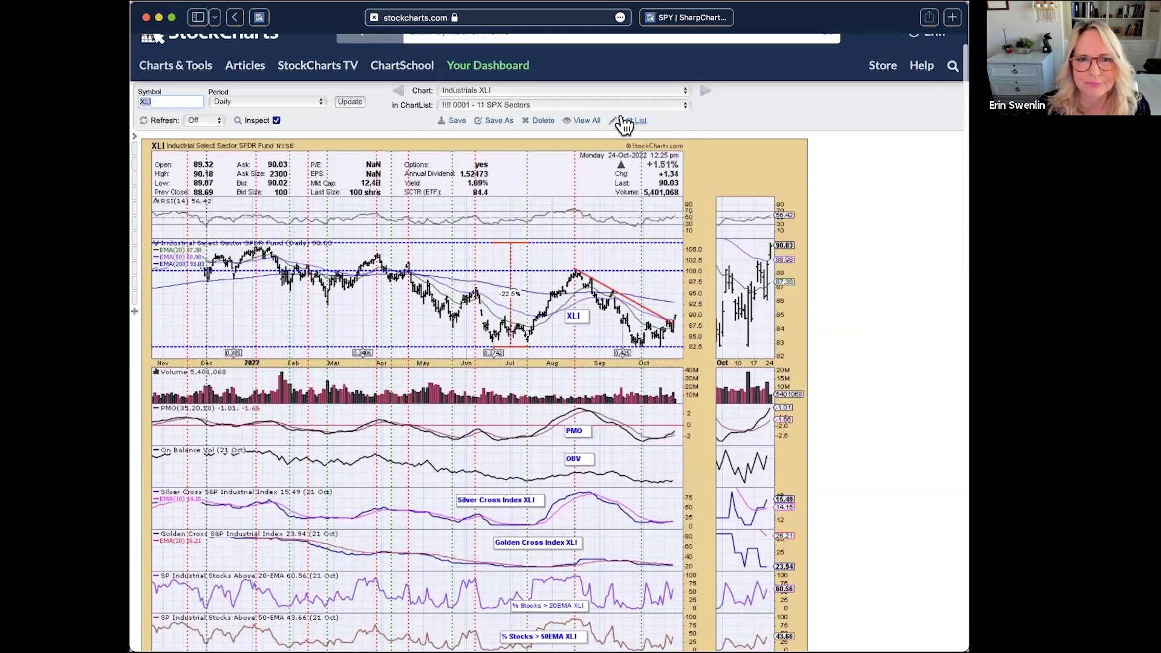
Step: Switch to the Consumer Staples XLP chart and scroll through its indicator panels
click(580, 94)
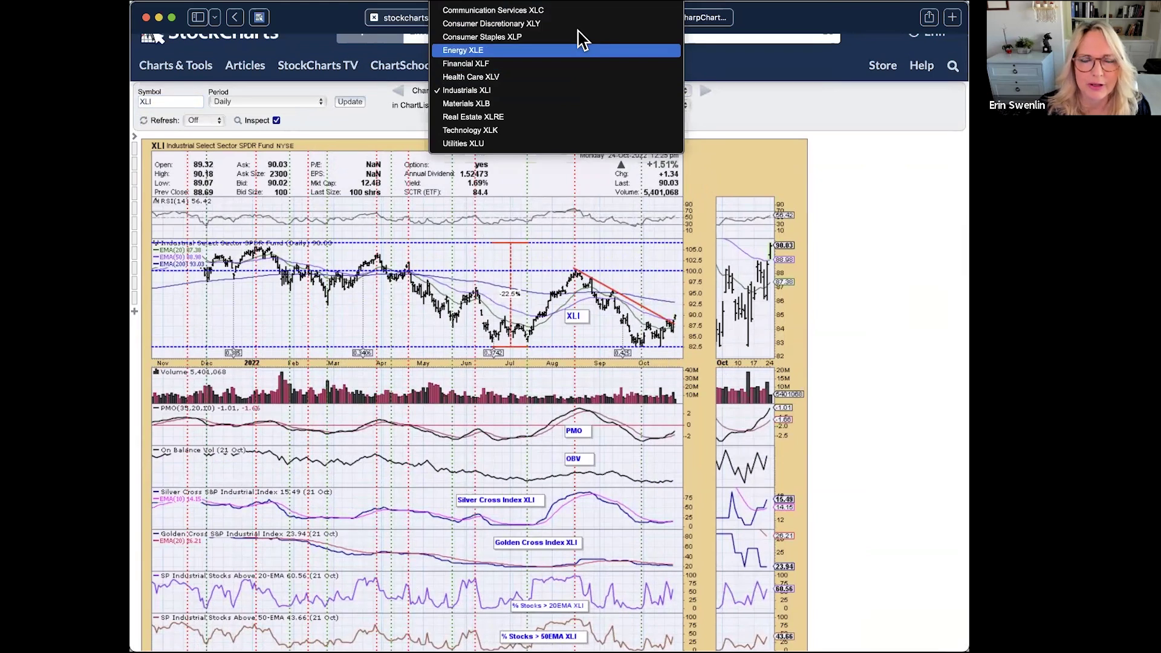
click(591, 72)
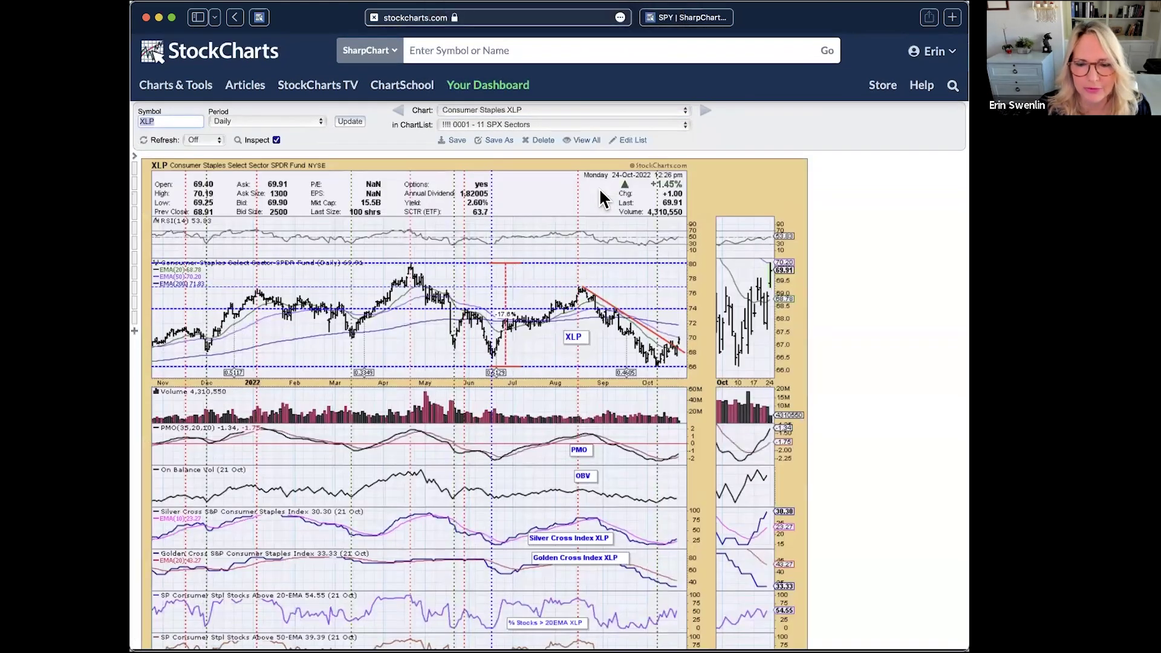
scroll(600, 193, down, 2)
scroll(602, 197, down, 2)
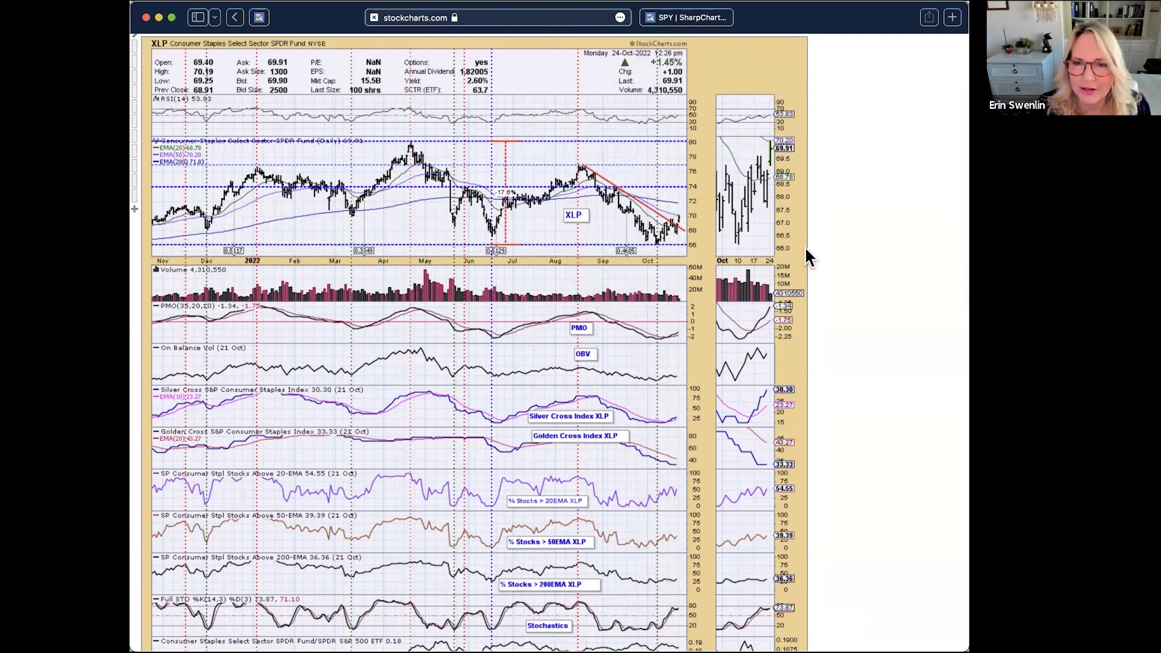
scroll(806, 250, down, 3)
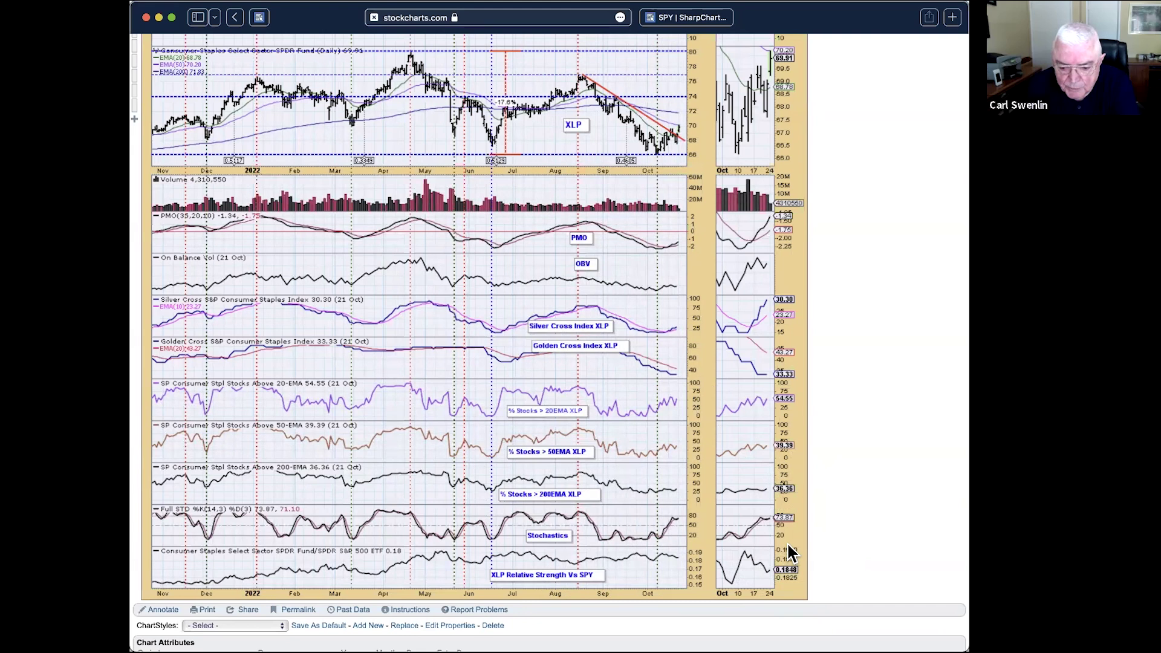
scroll(788, 550, up, 2)
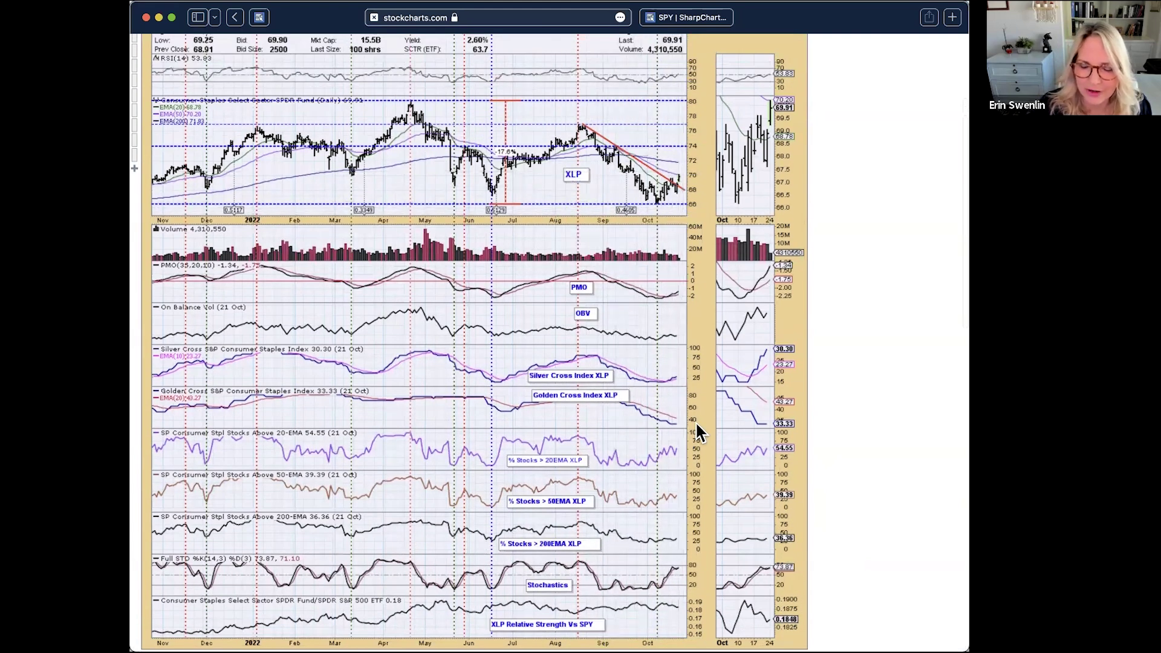
scroll(698, 438, down, 2)
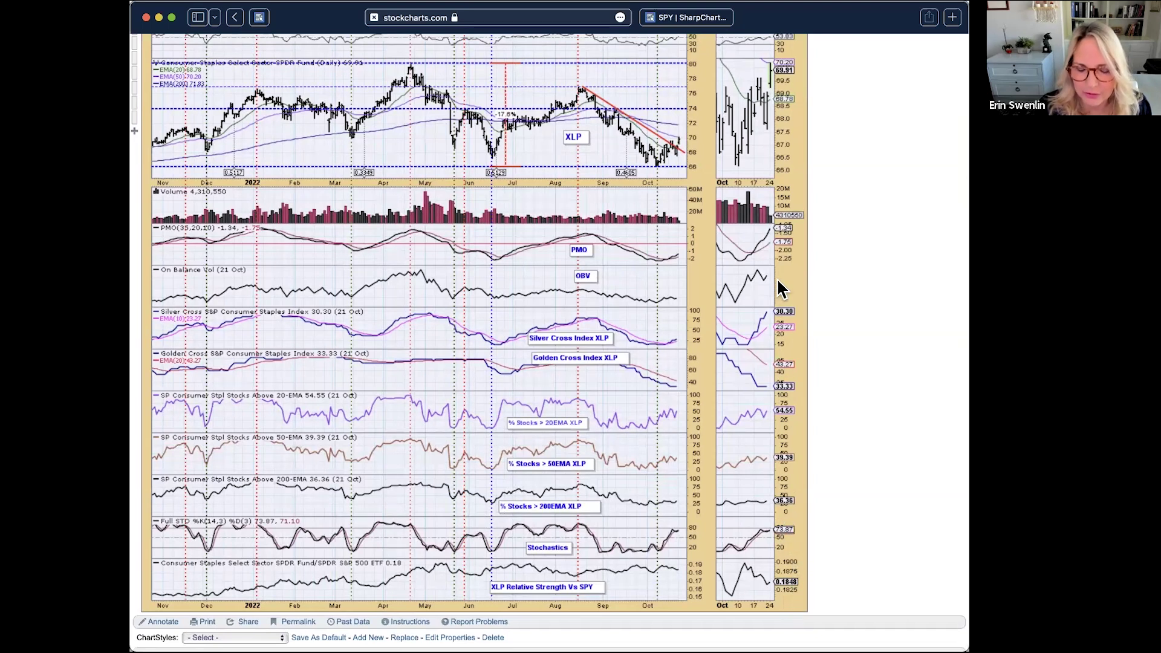
scroll(780, 289, up, 3)
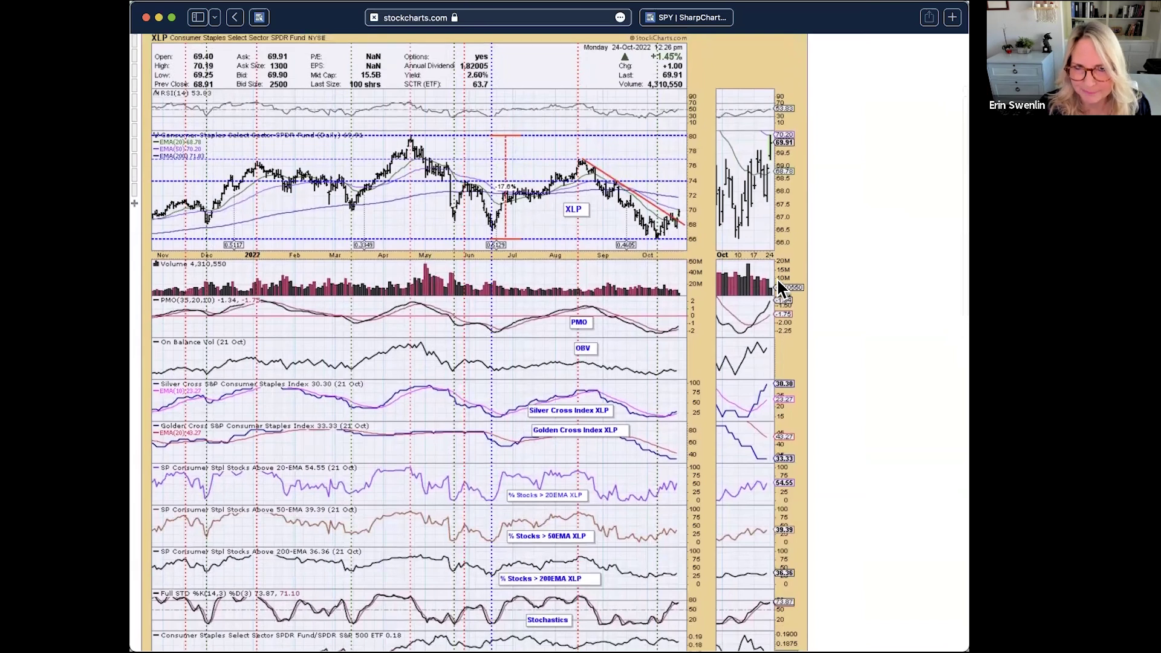
scroll(776, 277, up, 4)
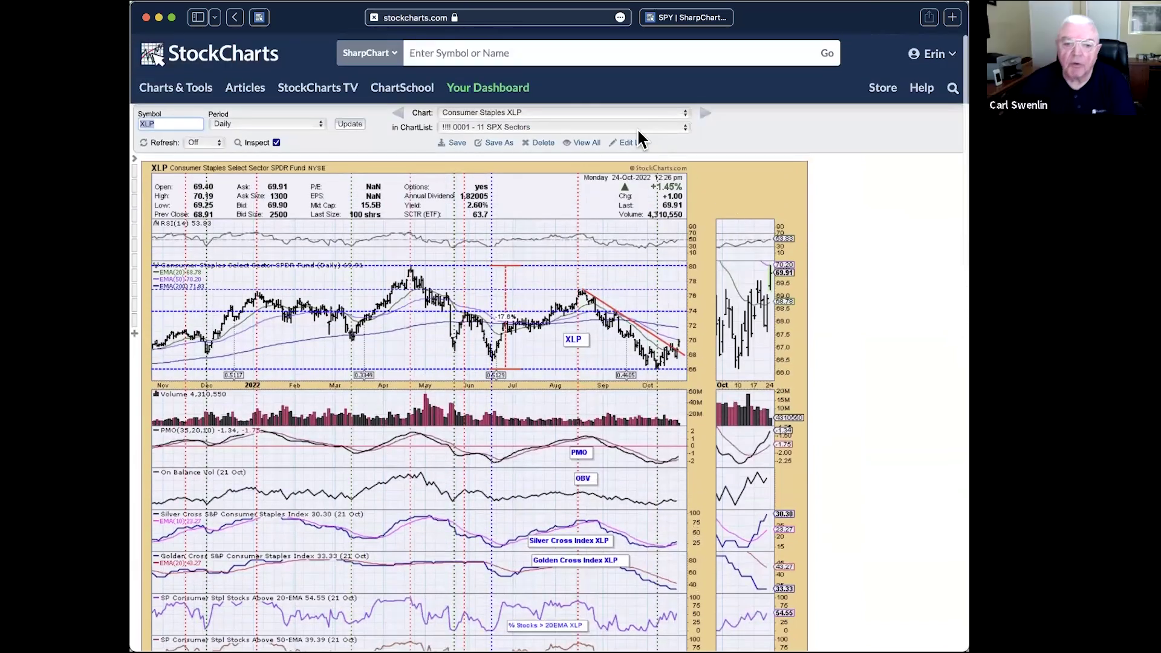
scroll(707, 151, down, 5)
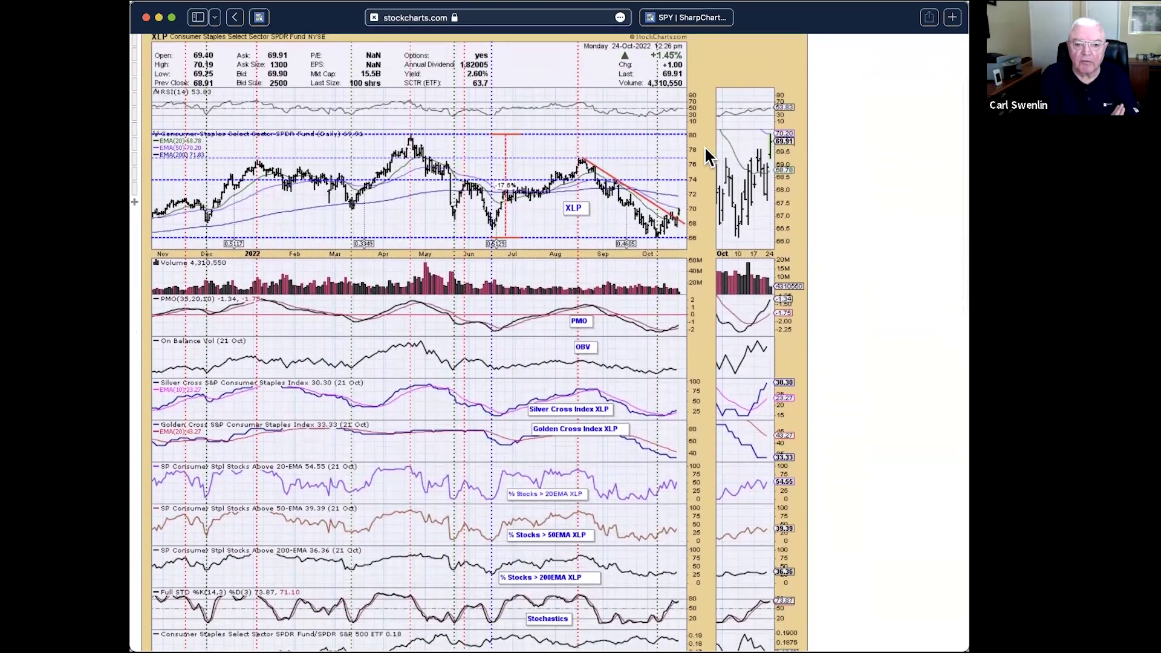
scroll(758, 401, down, 3)
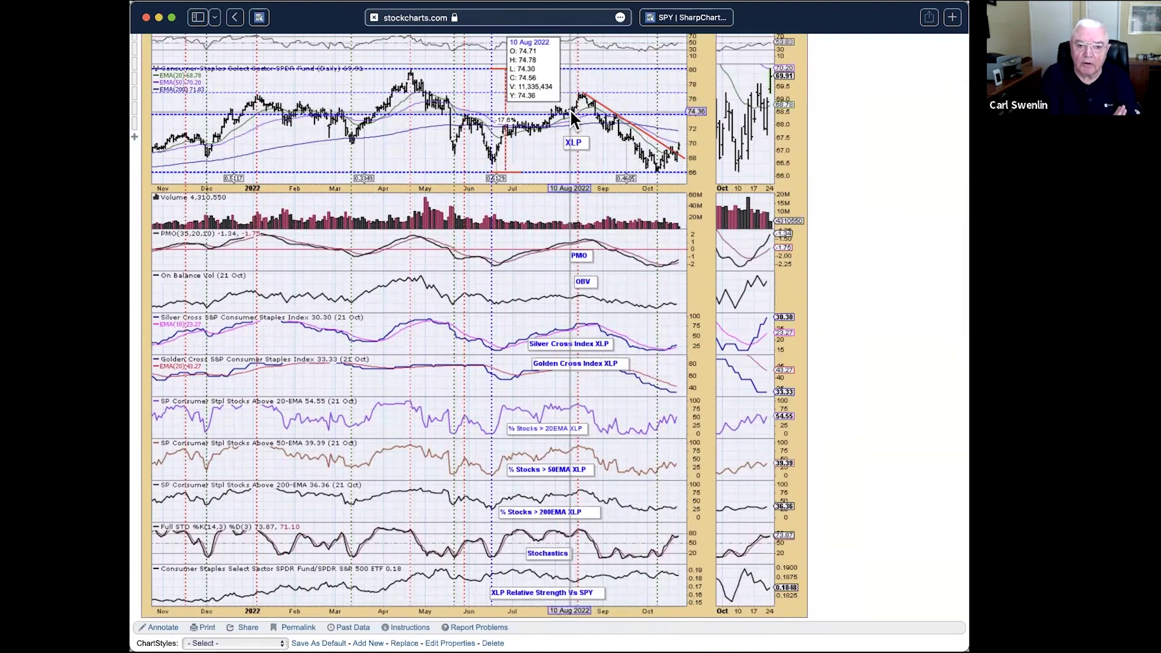
Step: Measure XLP's percent drop from the April high on the price chart
drag(409, 71, 426, 173)
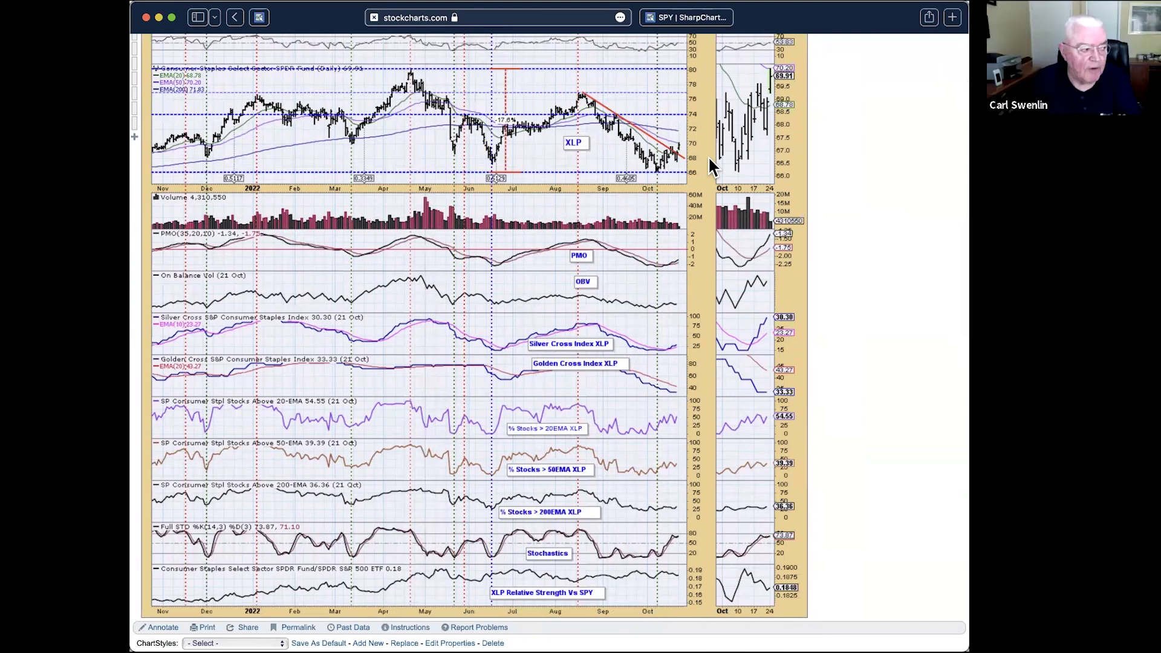
scroll(708, 156, up, 2)
scroll(709, 156, up, 4)
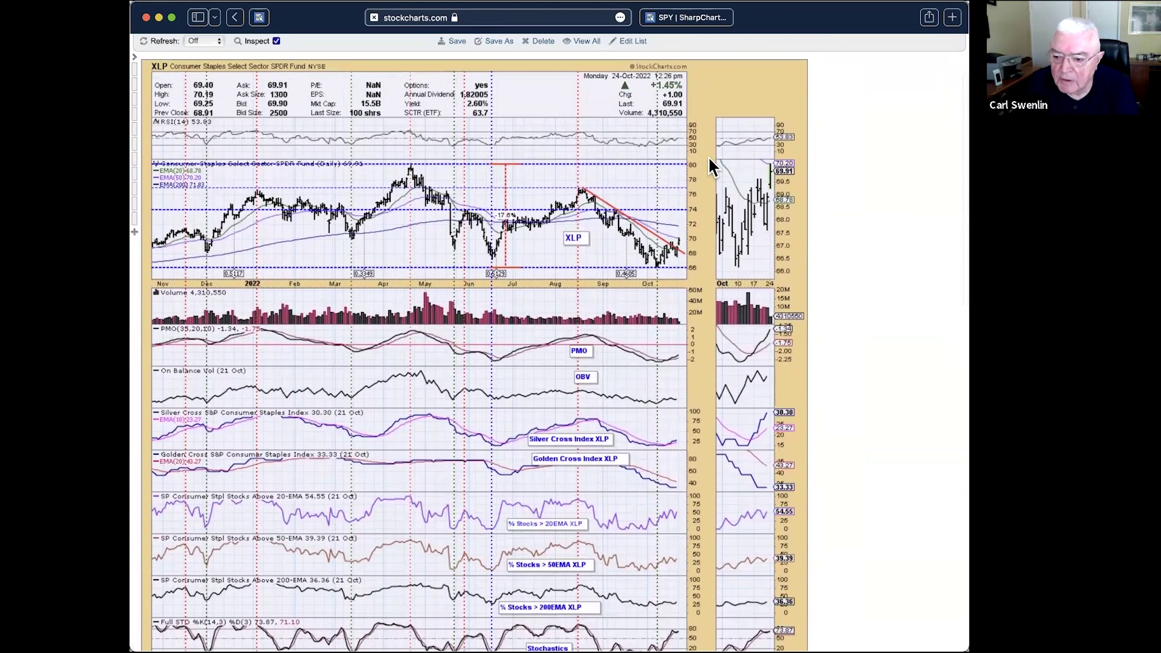
scroll(709, 156, down, 1)
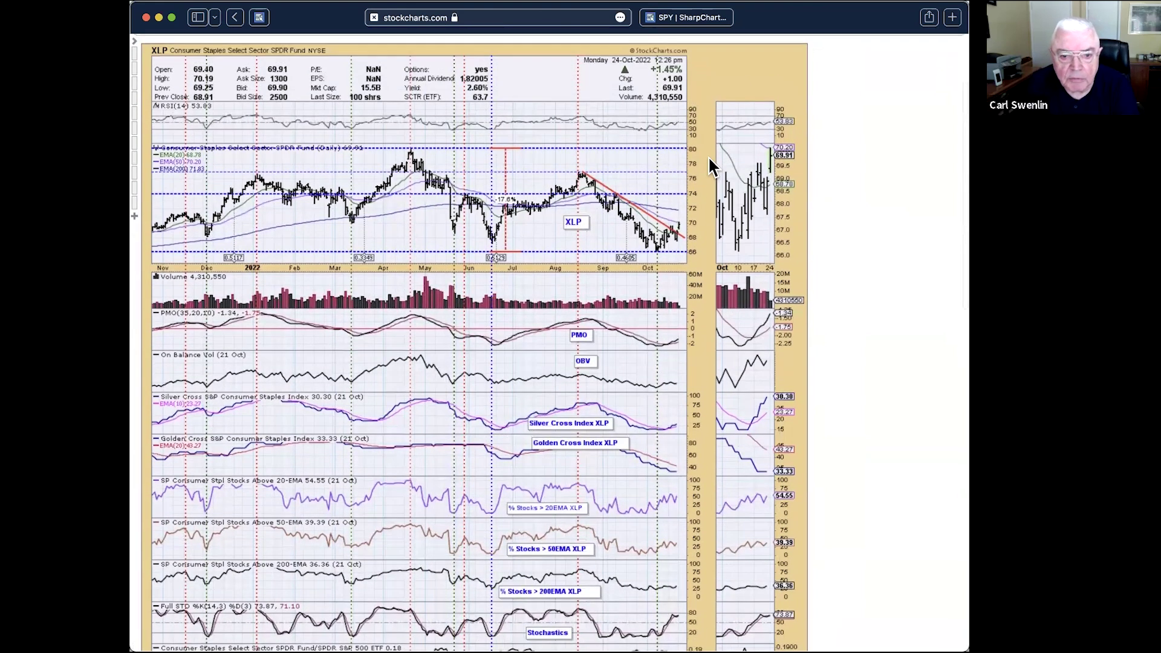
scroll(708, 156, up, 6)
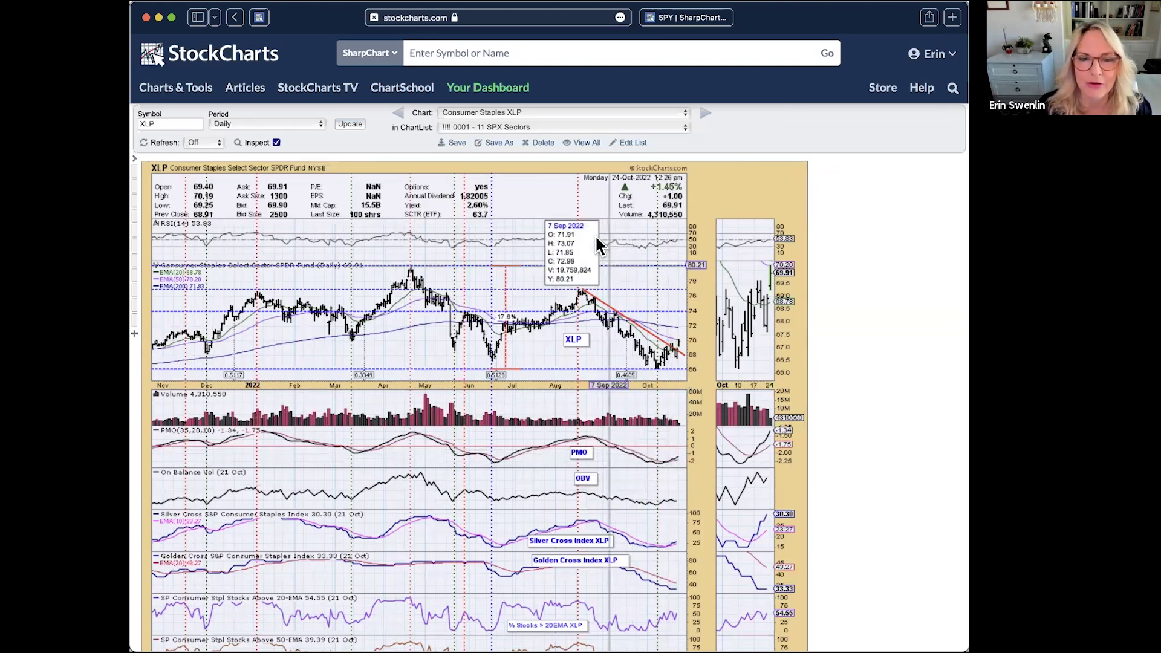
Step: Switch the ChartList to 0002 - Golden/Silver Cross Indexes and review SPY's cross panels
click(567, 115)
click(567, 118)
click(565, 128)
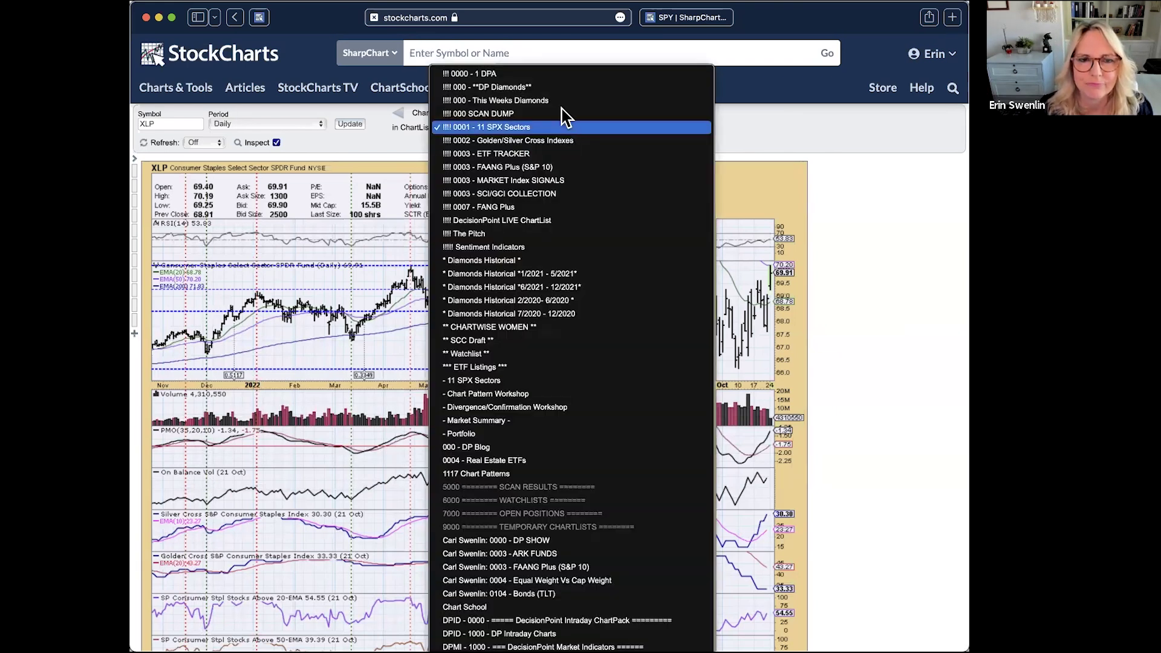
click(552, 141)
scroll(574, 121, down, 3)
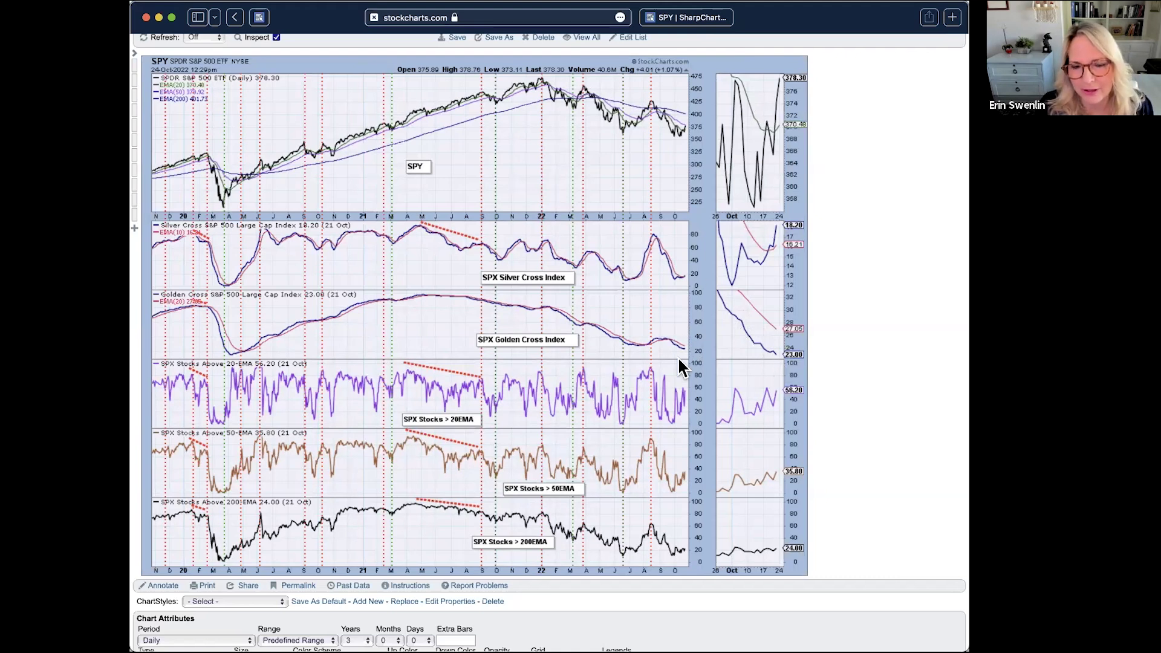
mouse_move(637, 329)
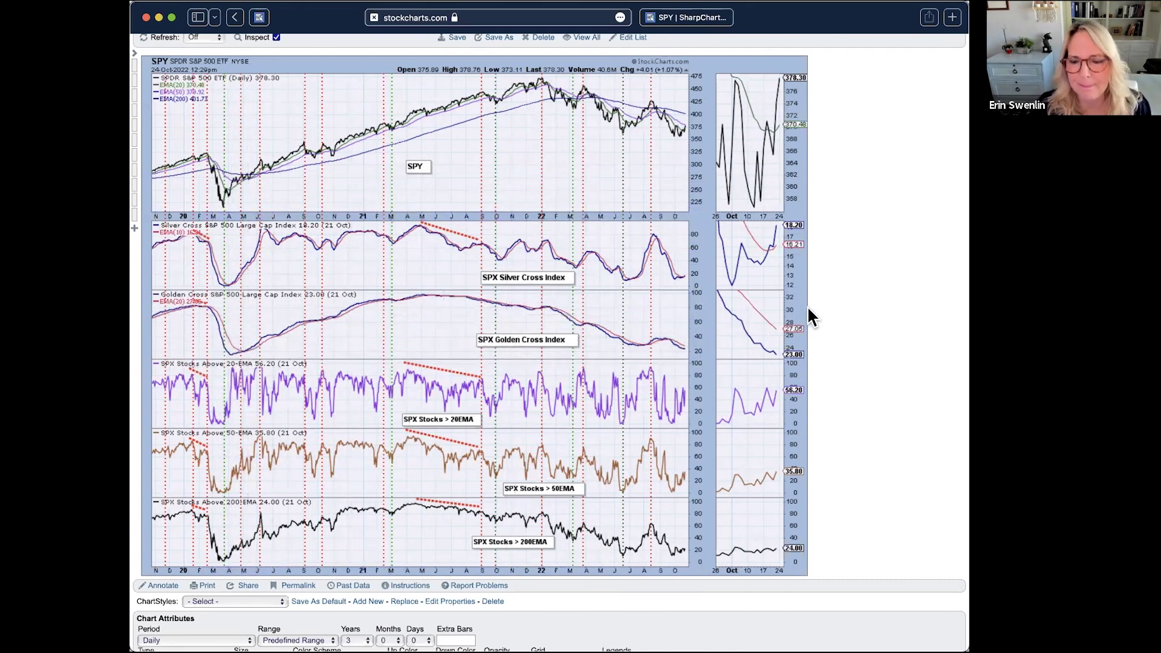
scroll(807, 317, up, 1)
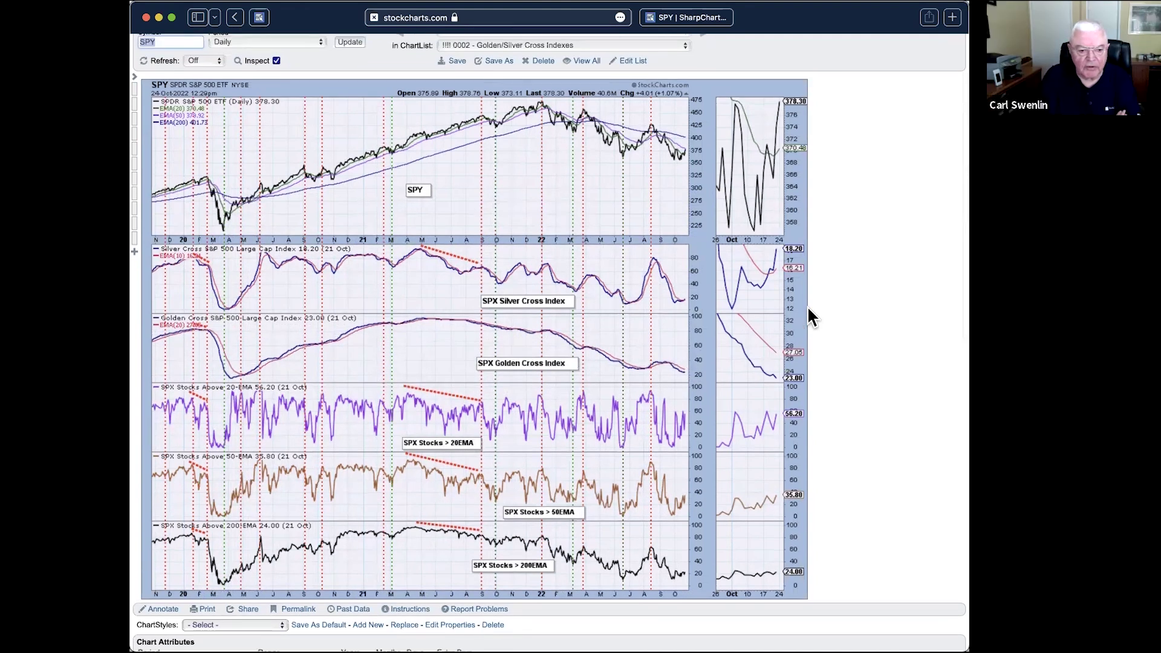
scroll(808, 310, down, 5)
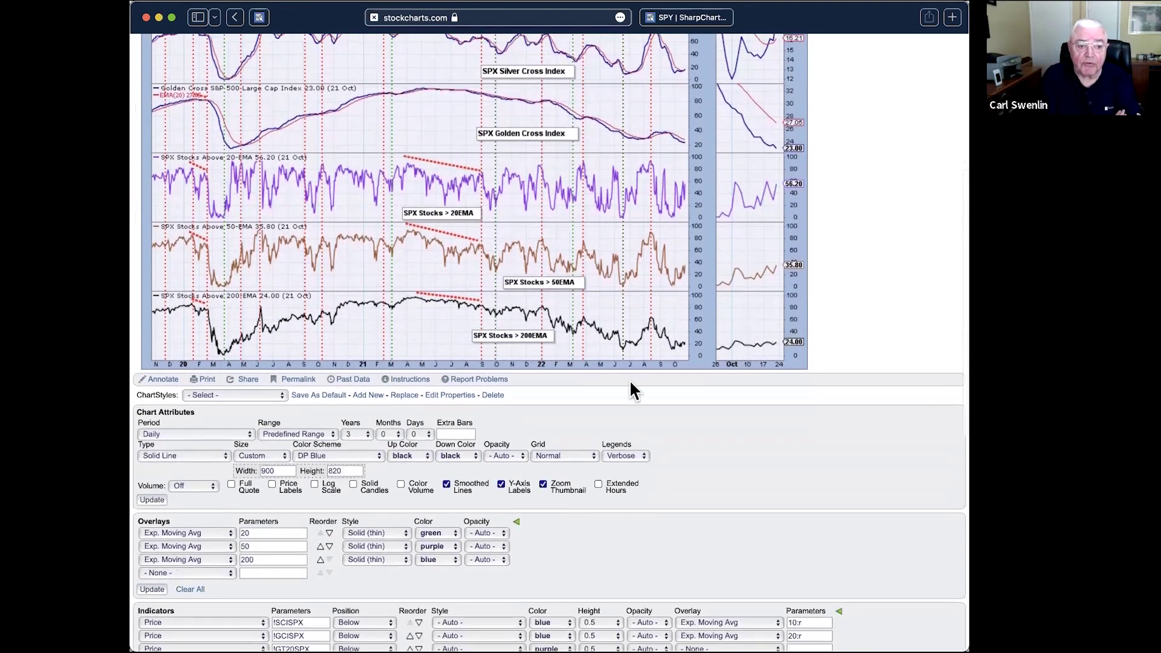
Step: Set the SPY chart's range to 15 years and redraw it
click(361, 433)
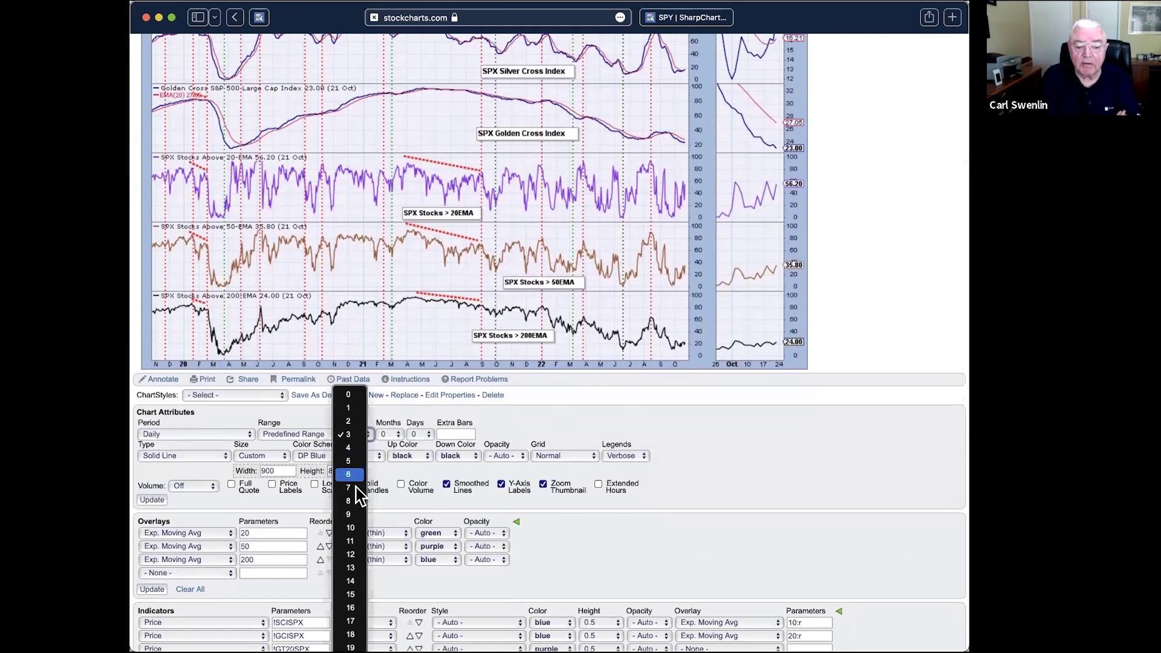
click(350, 594)
click(152, 499)
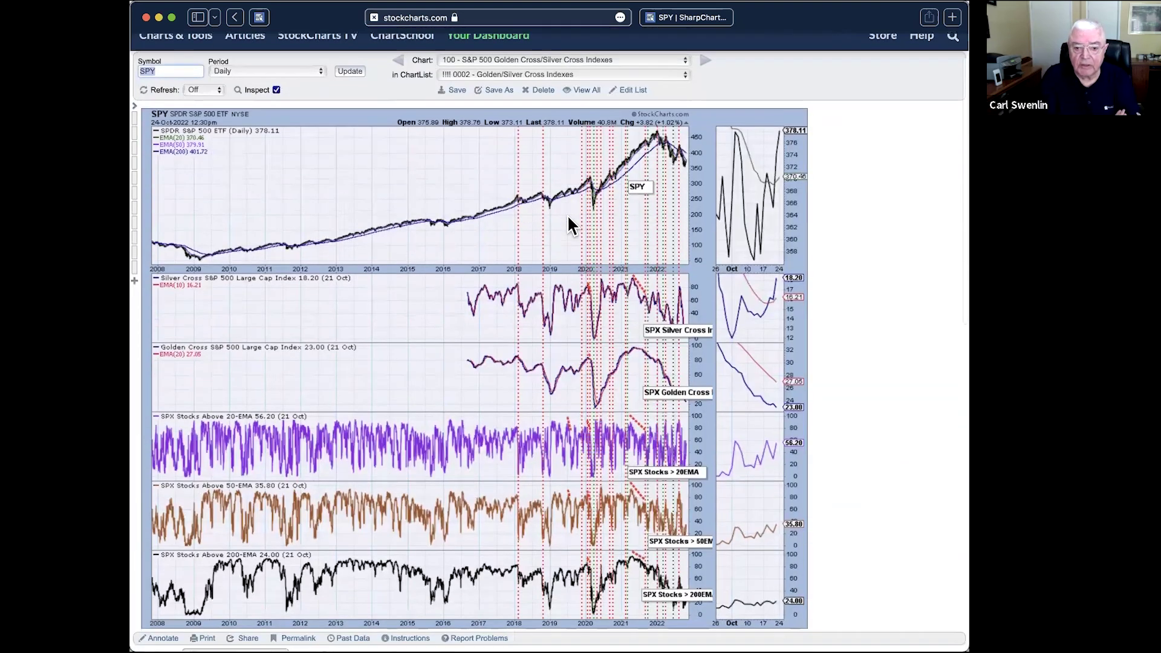
Step: Shorten the range to 10 years and apply it to the chart
scroll(568, 223, down, 3)
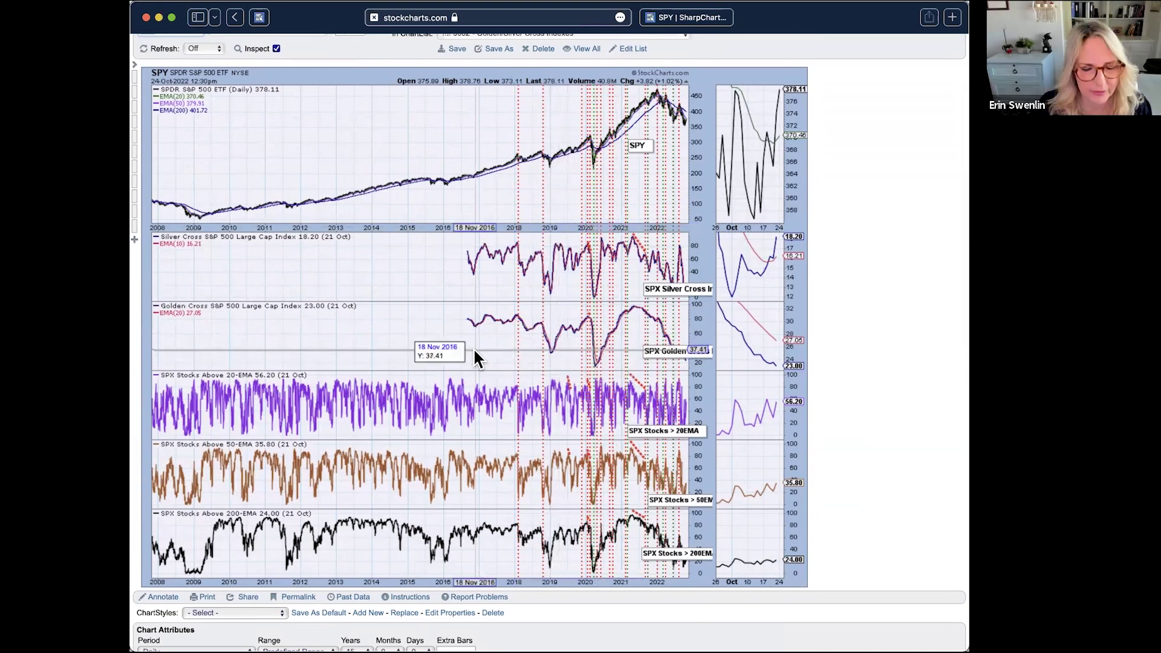
scroll(426, 380, down, 5)
click(356, 420)
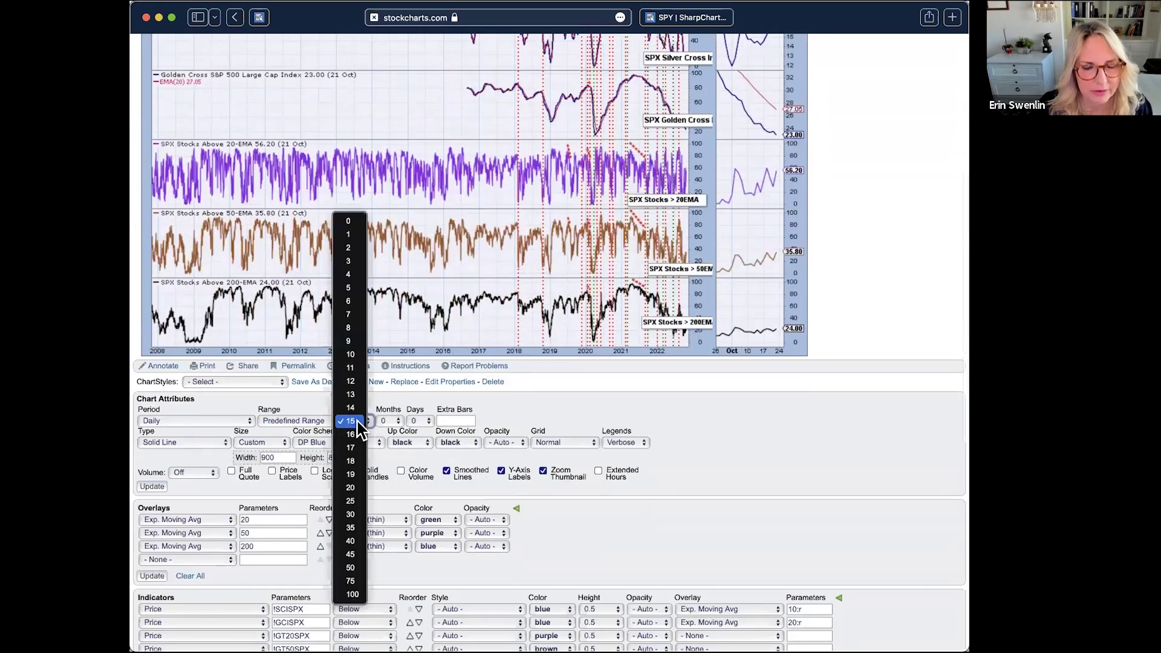
click(351, 354)
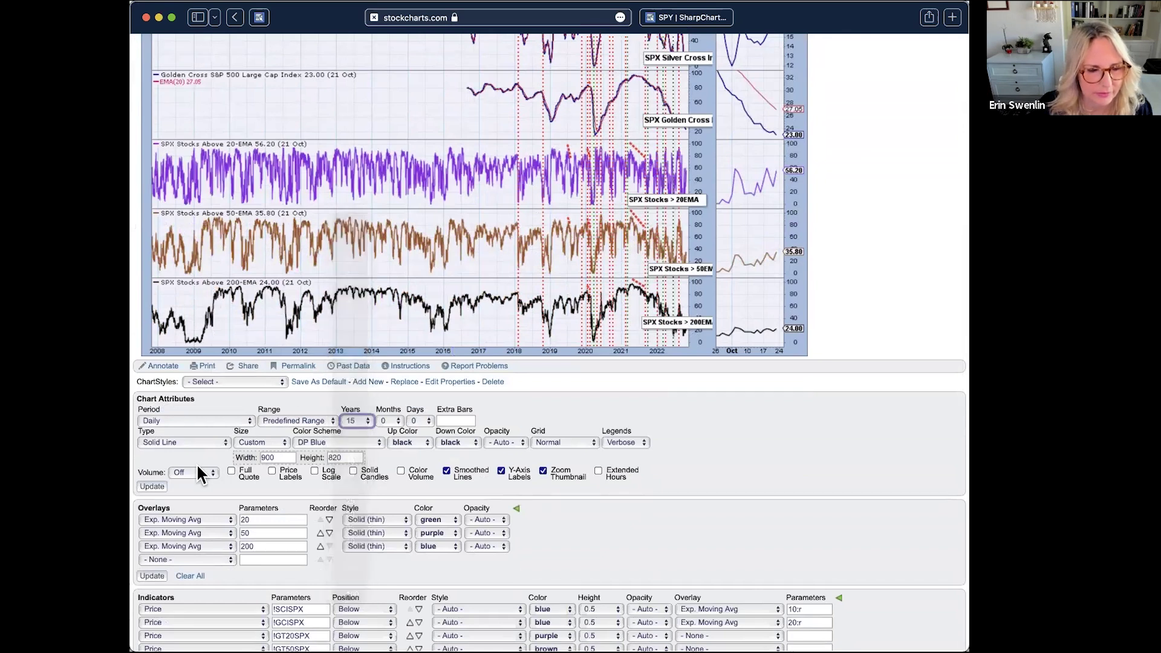
click(151, 486)
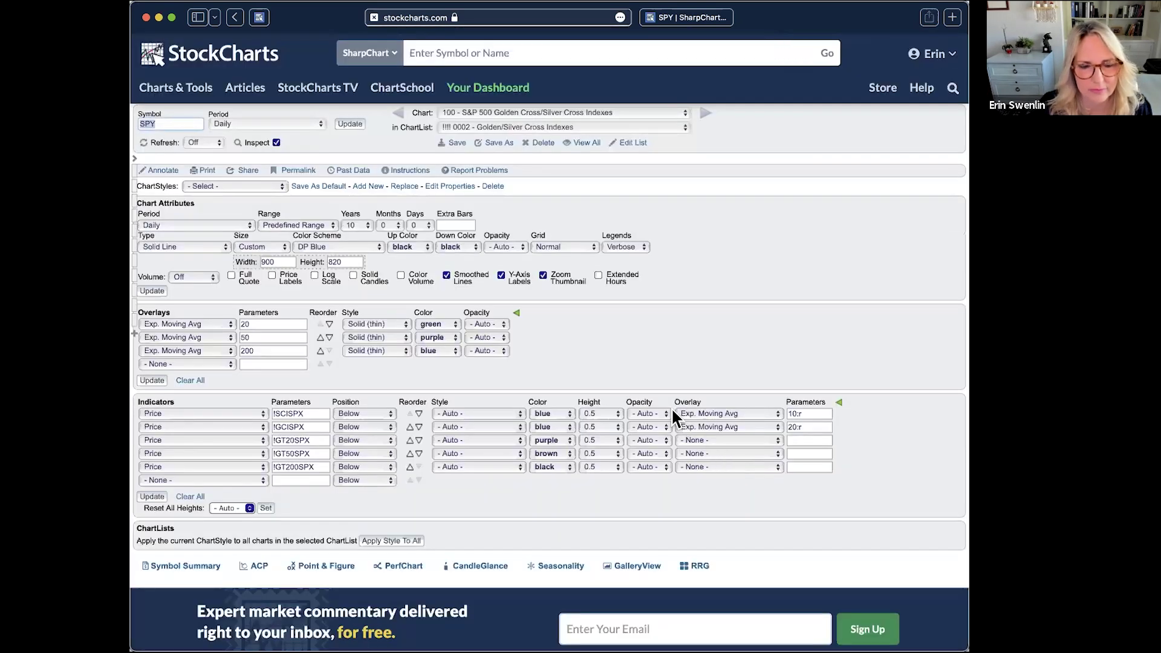
Step: Choose 7 in the Chart Attributes Years dropdown without applying it
scroll(671, 407, down, 3)
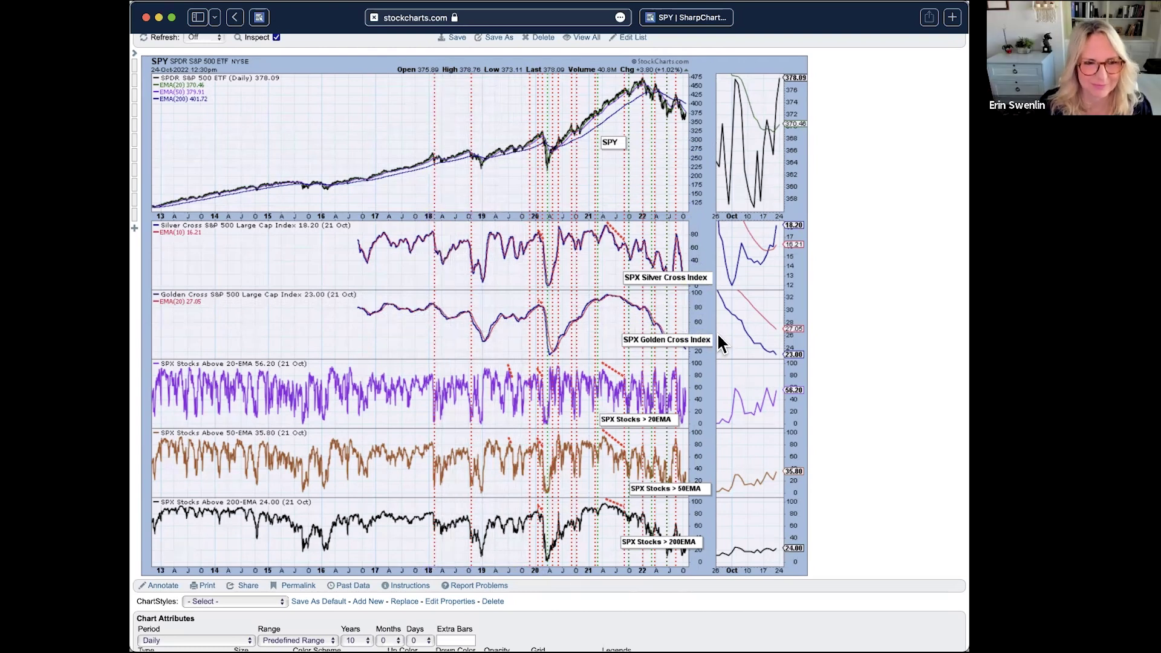
scroll(713, 335, down, 5)
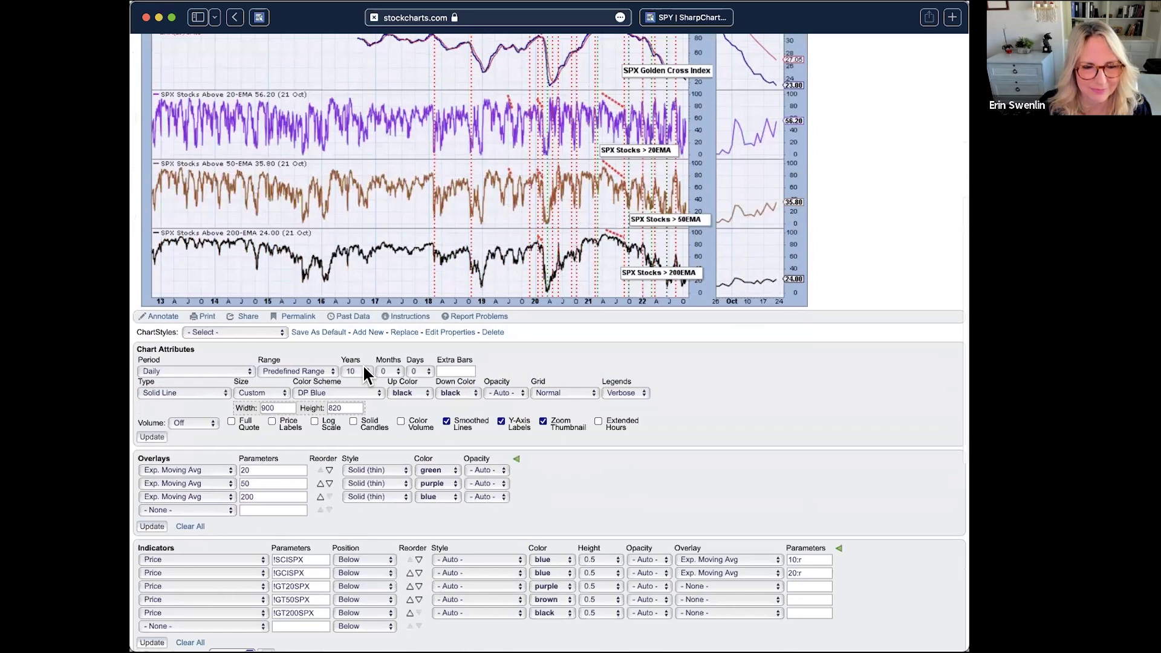
click(357, 370)
click(361, 329)
Step: Redraw the SPY Golden/Silver Cross chart with the 7-year range
click(152, 437)
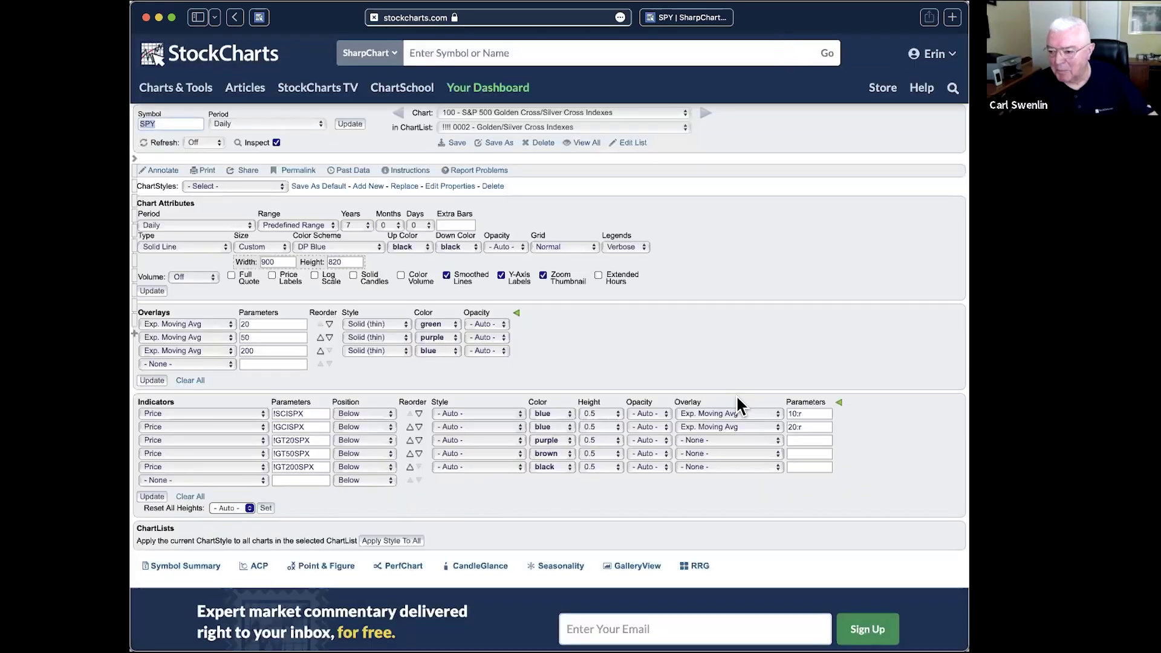
scroll(739, 406, down, 2)
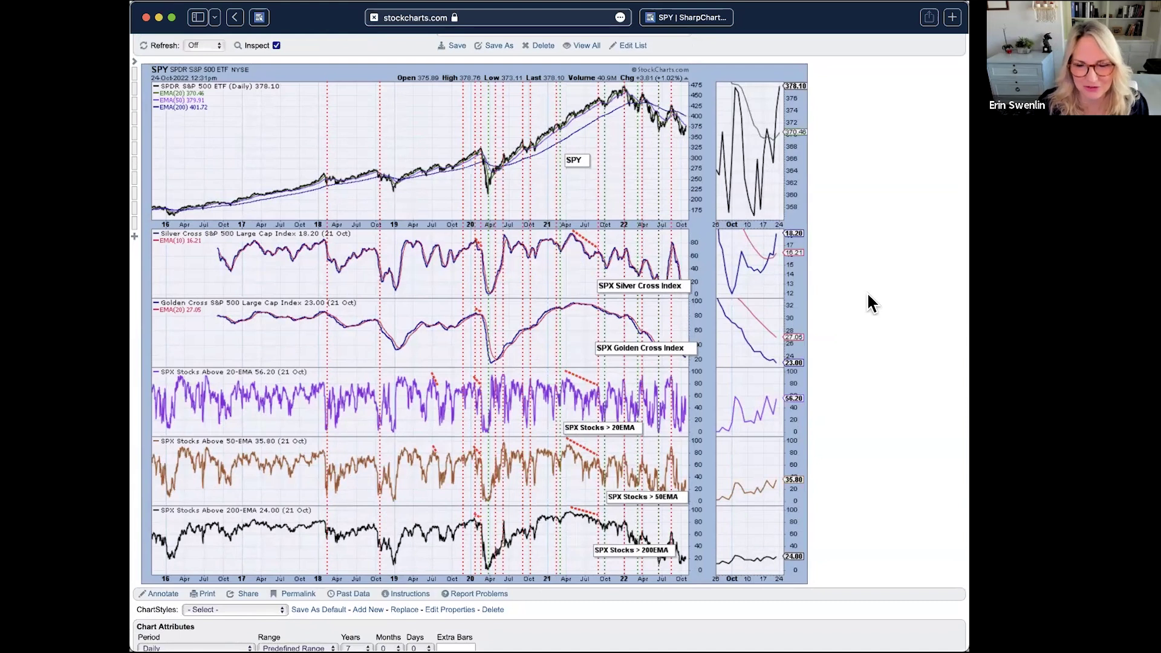
scroll(868, 295, up, 1)
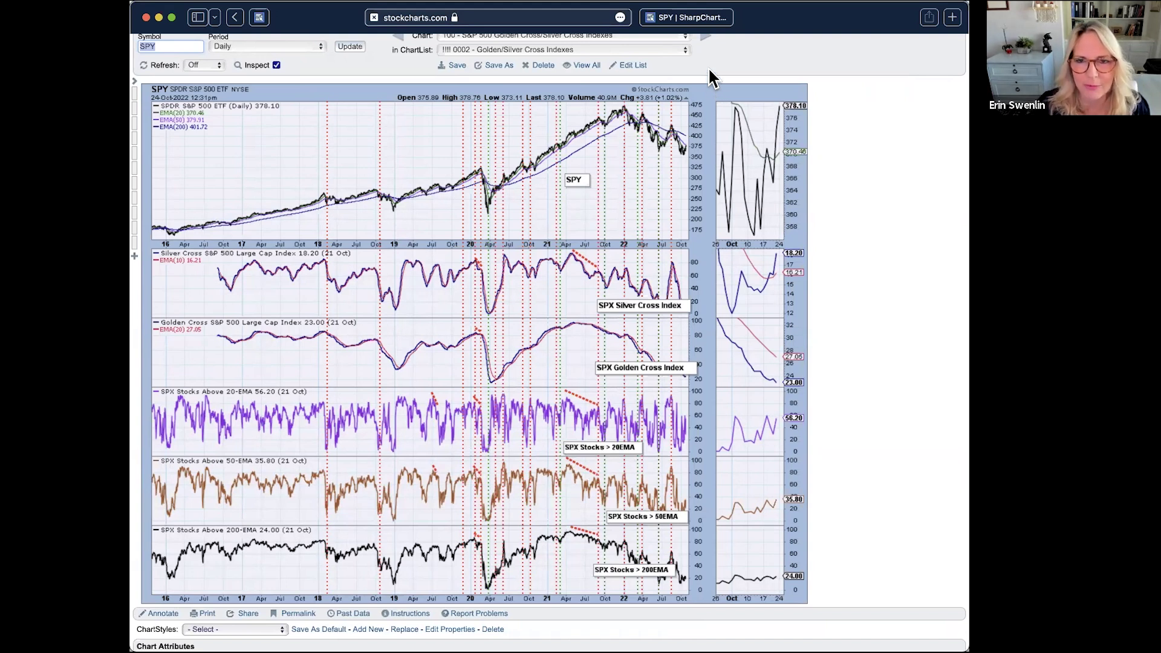
Step: Go back through earlier pages to the Consumer Staples XLP daily chart
scroll(713, 65, up, 3)
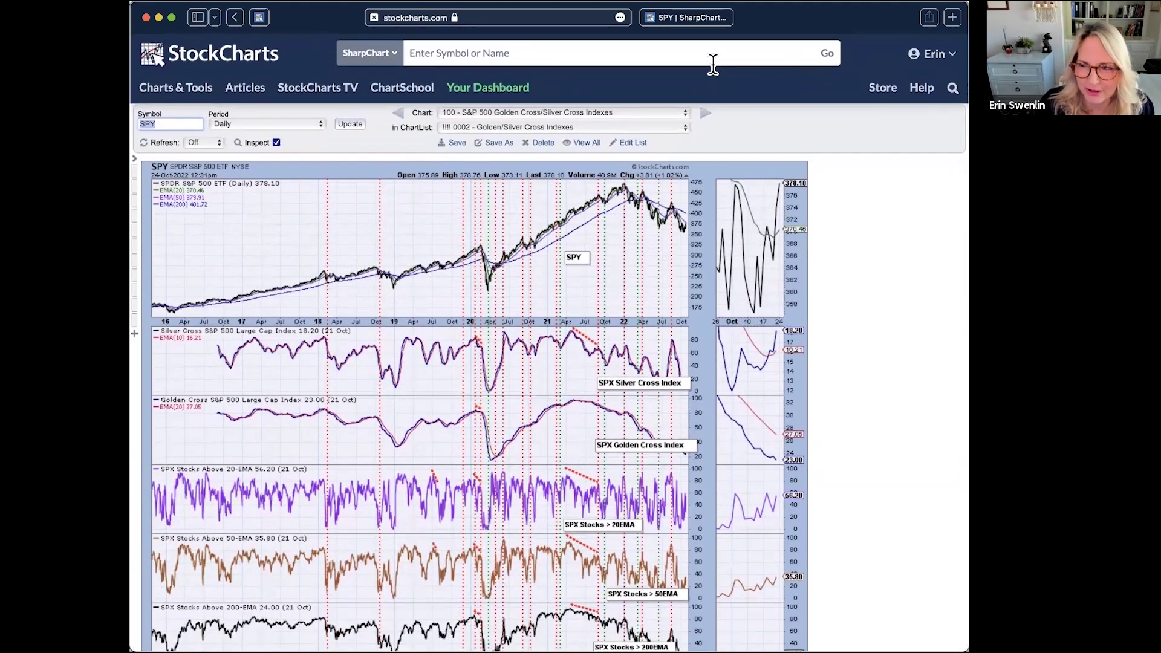
scroll(714, 65, down, 3)
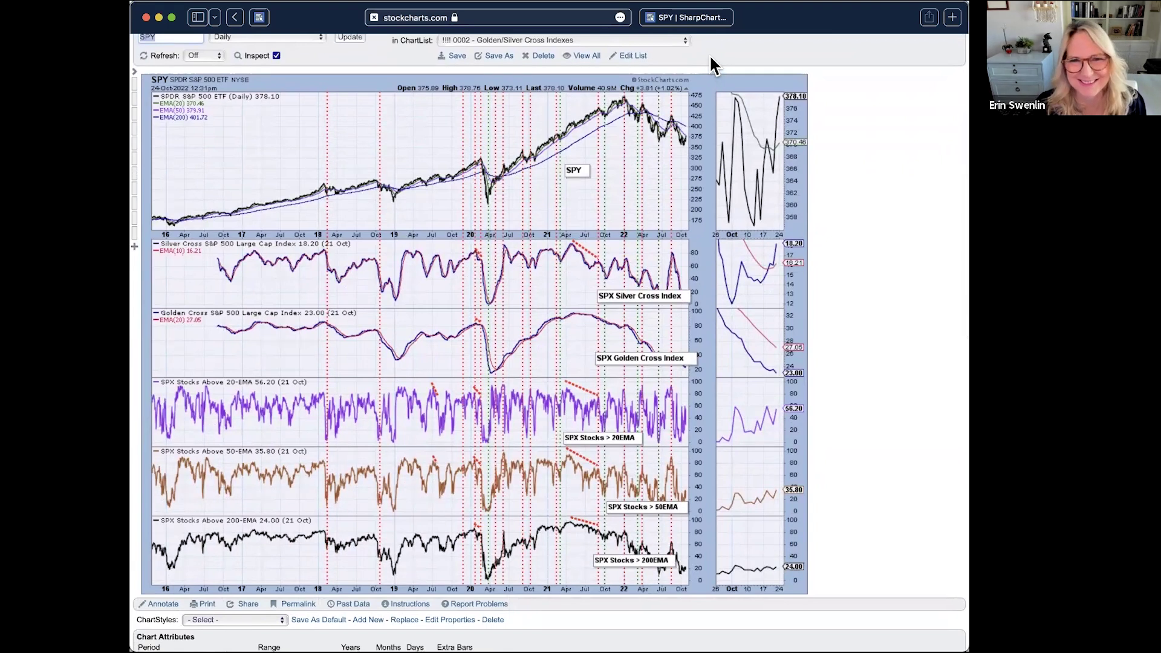
scroll(711, 57, up, 1)
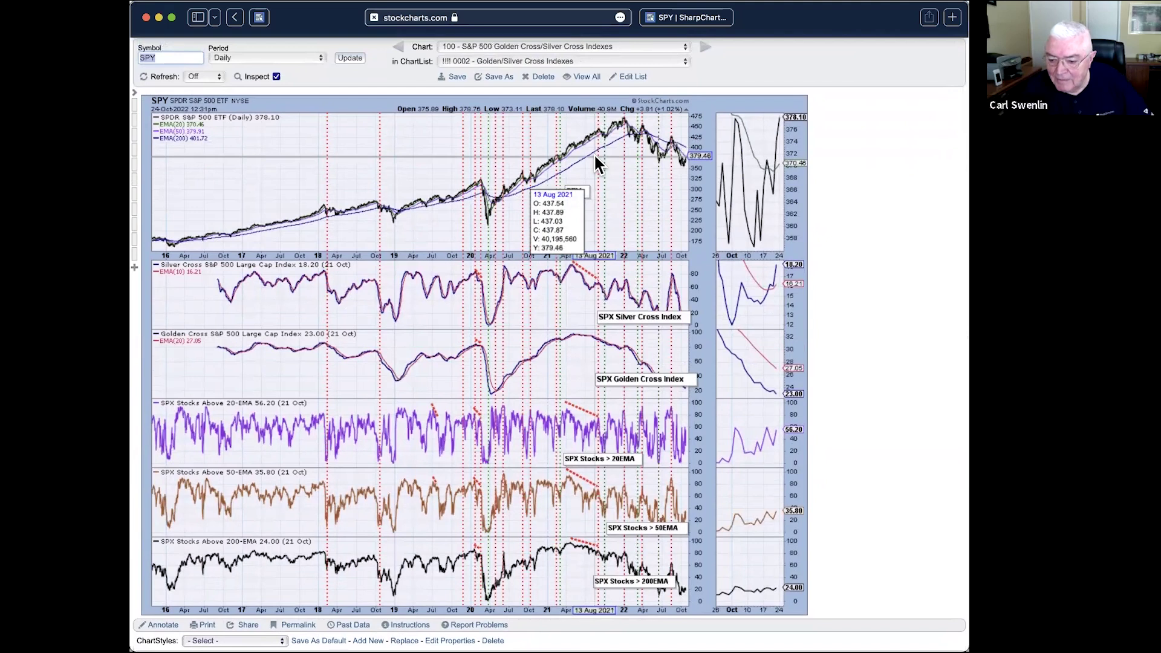
scroll(593, 154, up, 3)
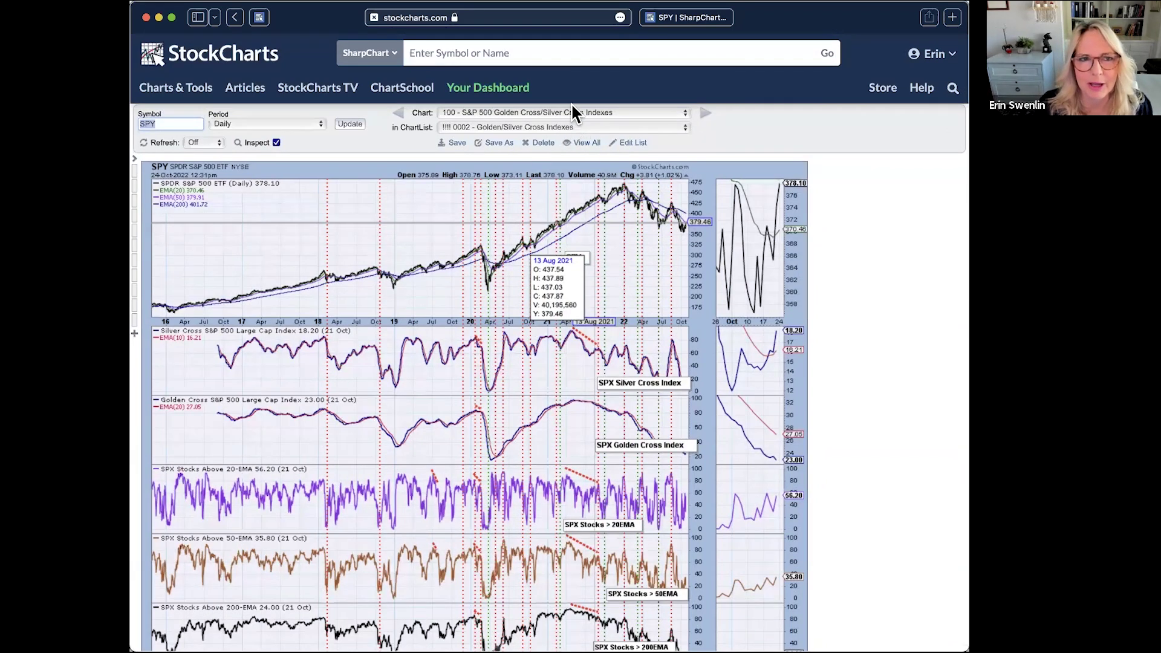
scroll(571, 103, left, 5)
scroll(571, 104, left, 5)
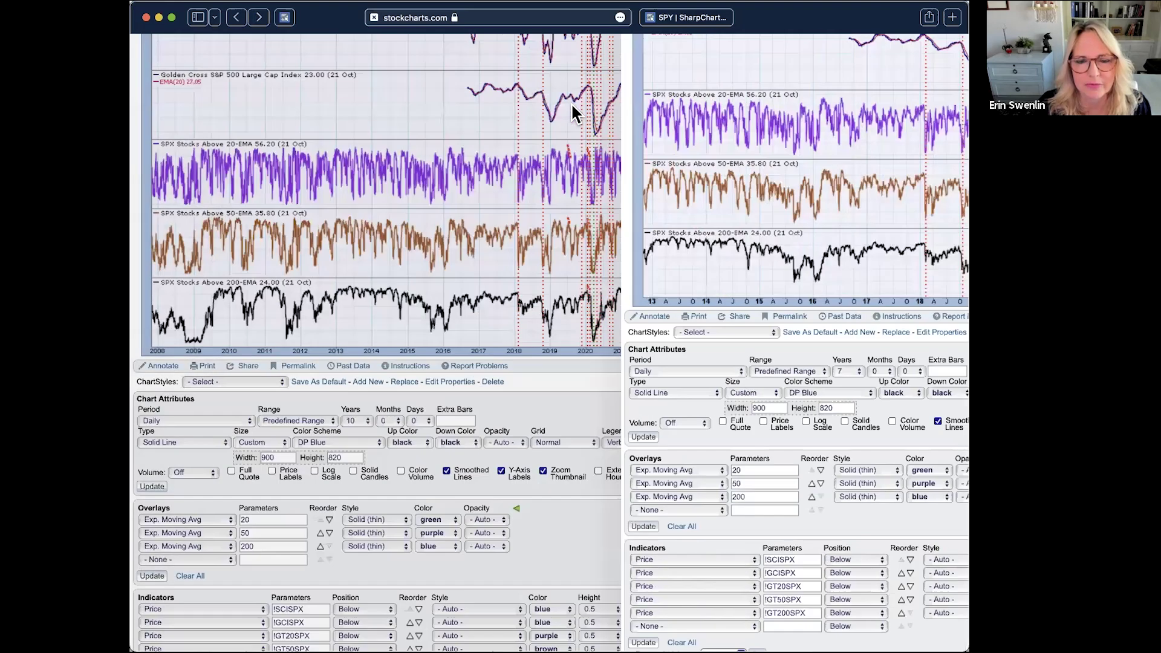
Step: Switch to the 0000 - 1 DPA chart list
scroll(572, 106, left, 5)
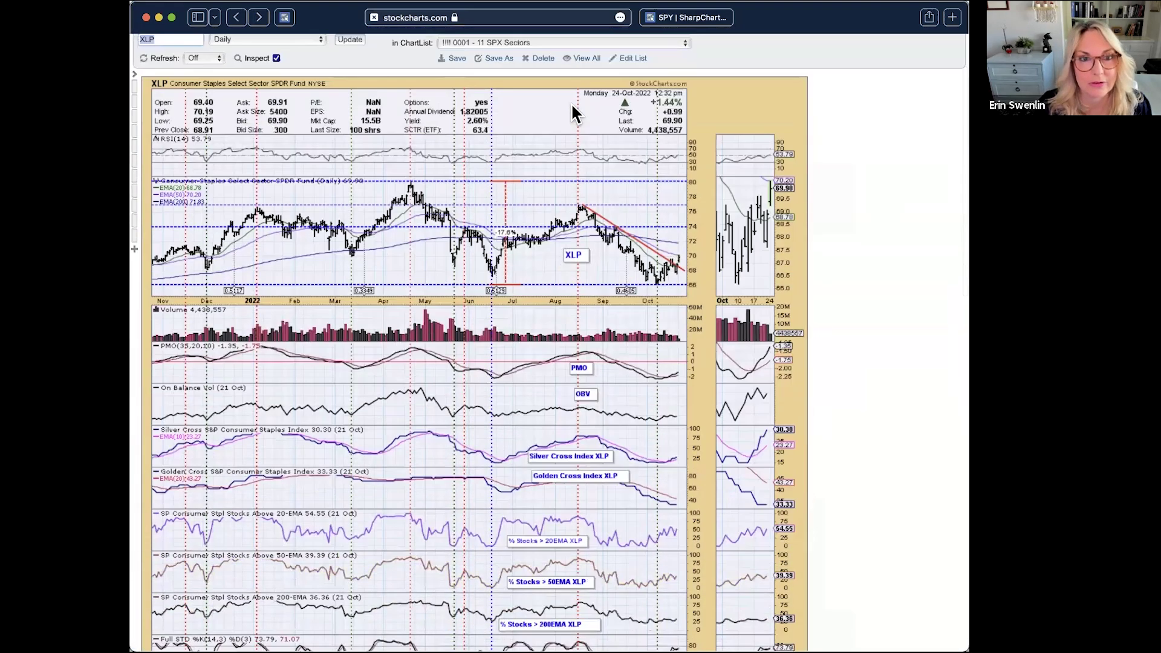
scroll(572, 112, down, 1)
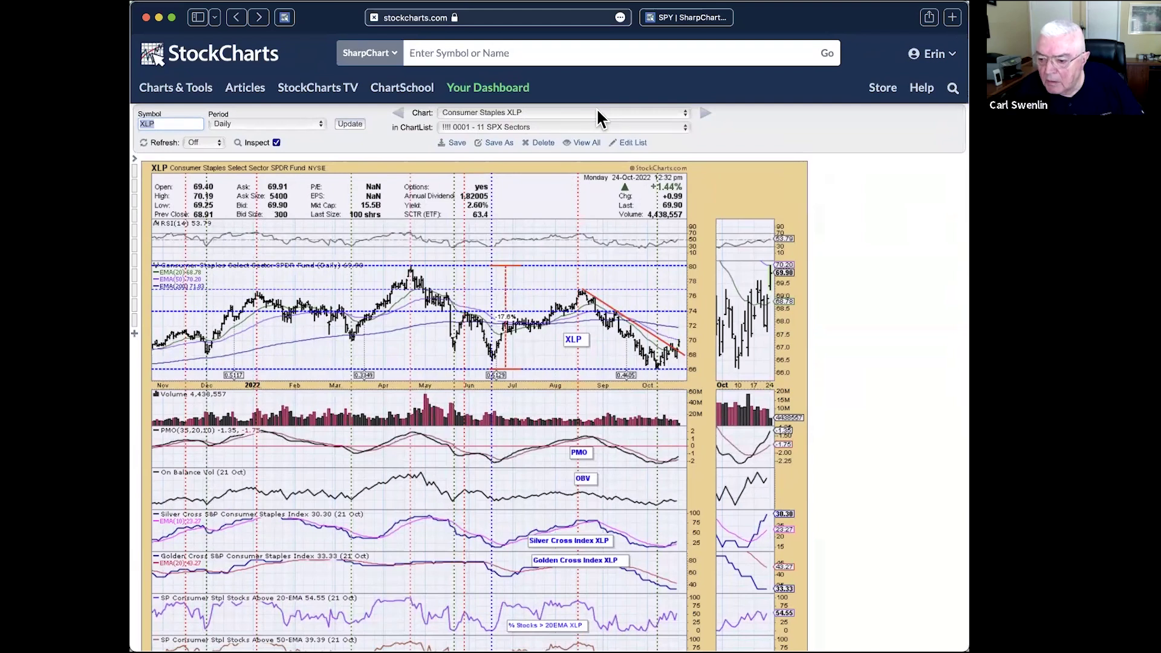
click(594, 125)
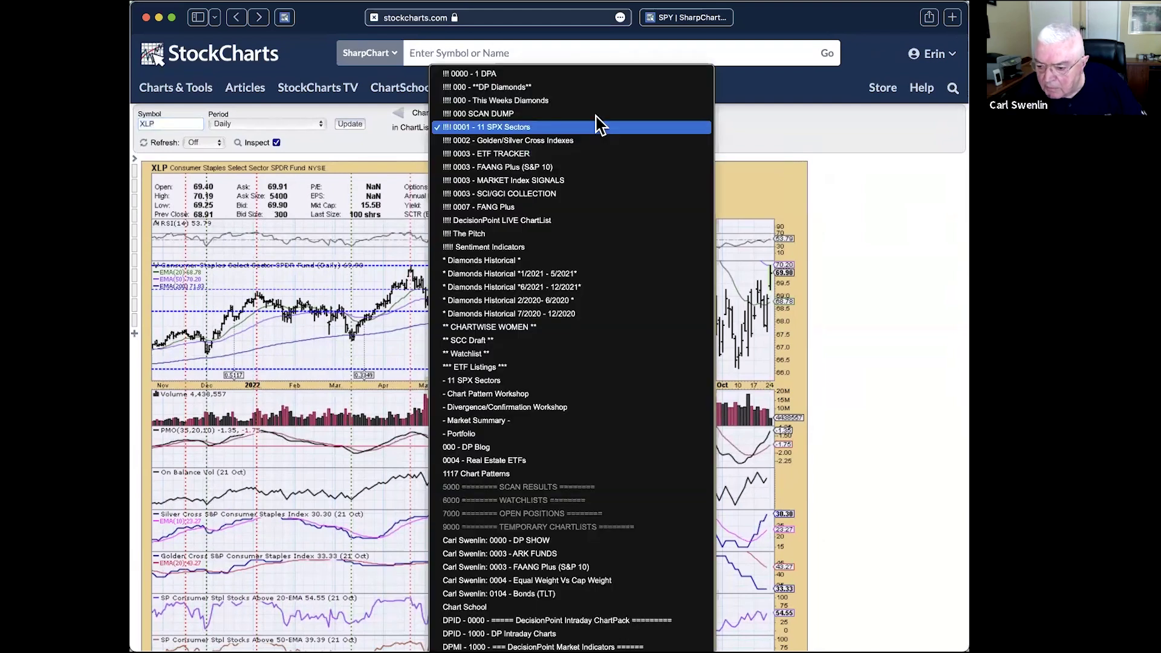
click(590, 84)
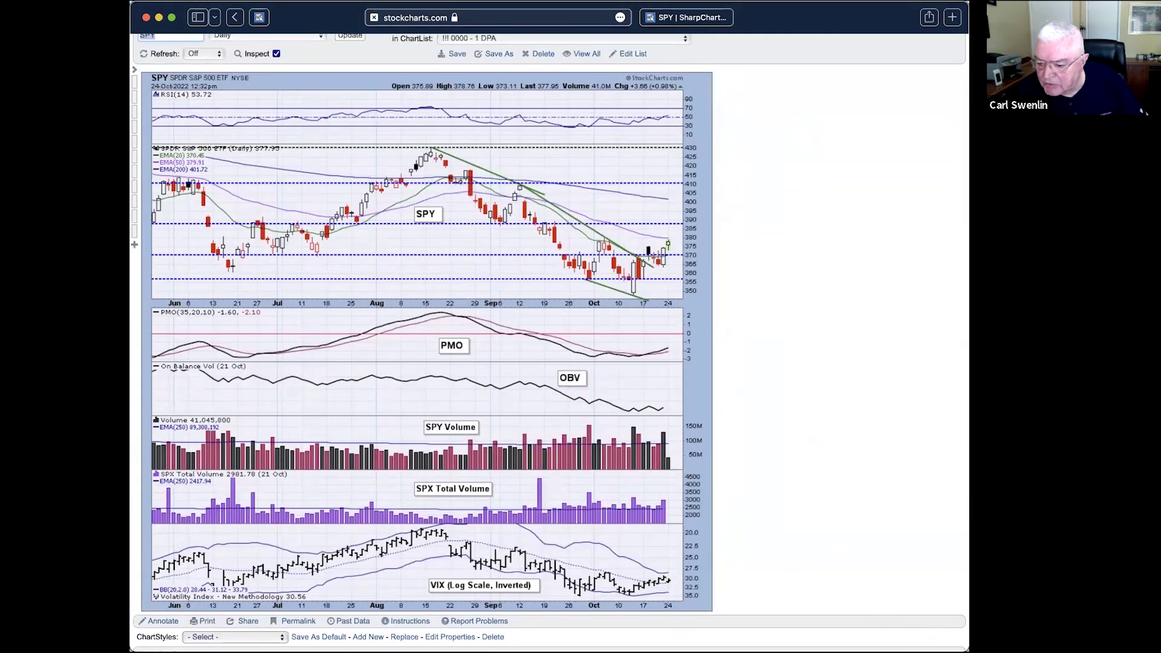
Step: Switch on to the 0003 - FAANG Plus (S&P 10) list, showing the AAPL chart
scroll(504, 112, up, 2)
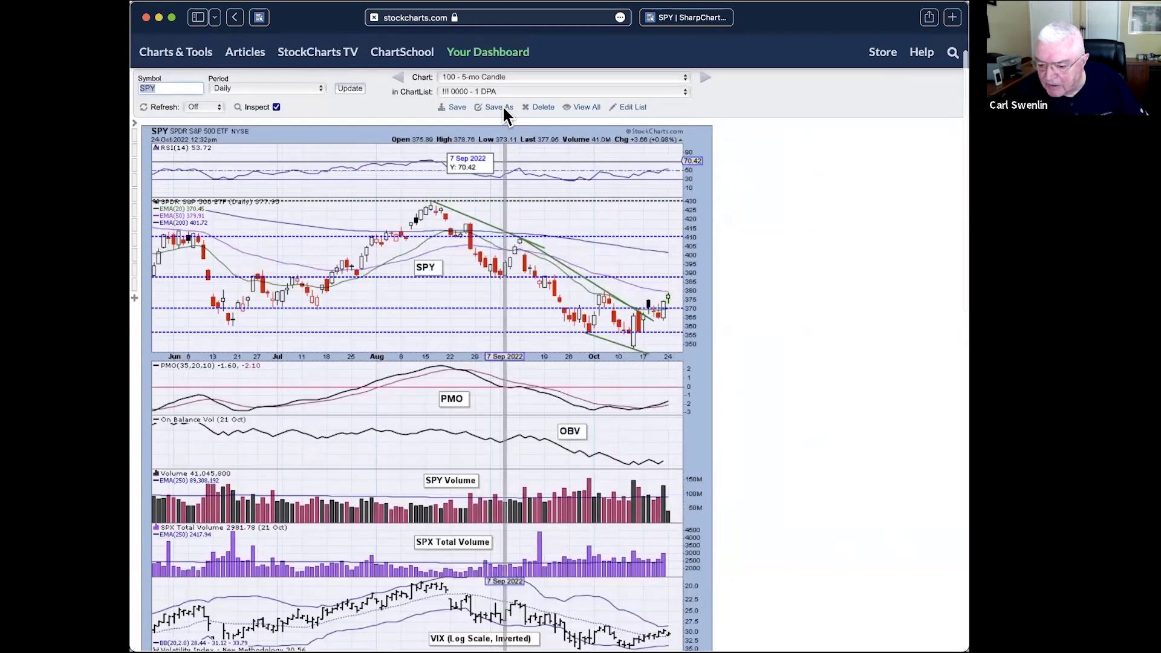
click(507, 91)
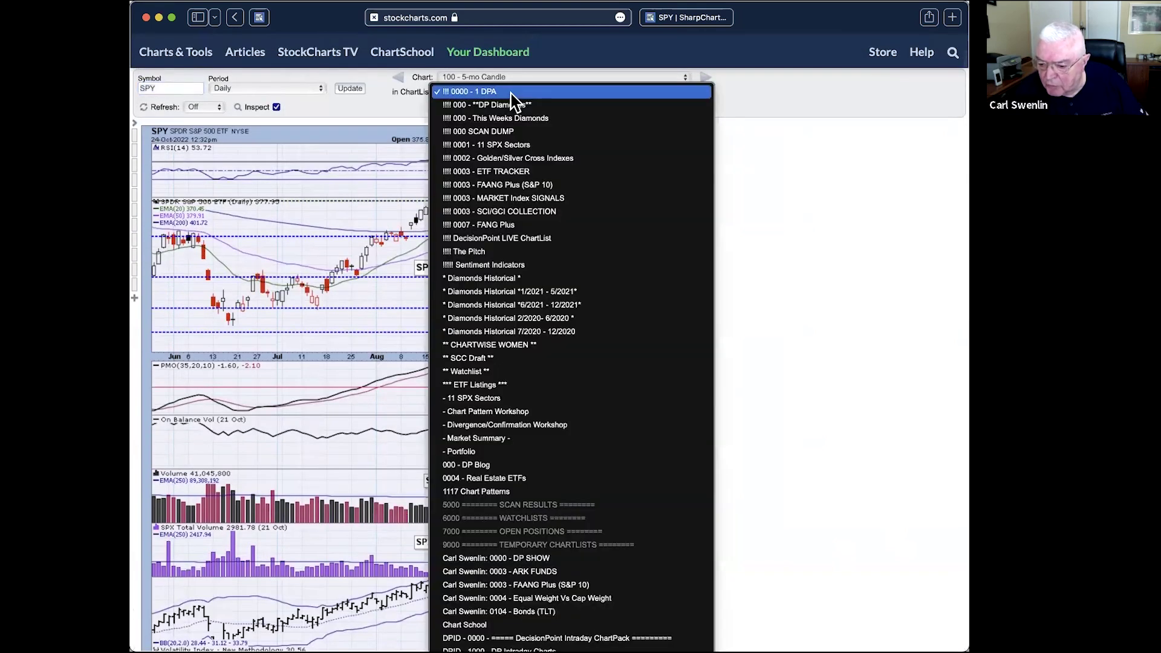
click(548, 186)
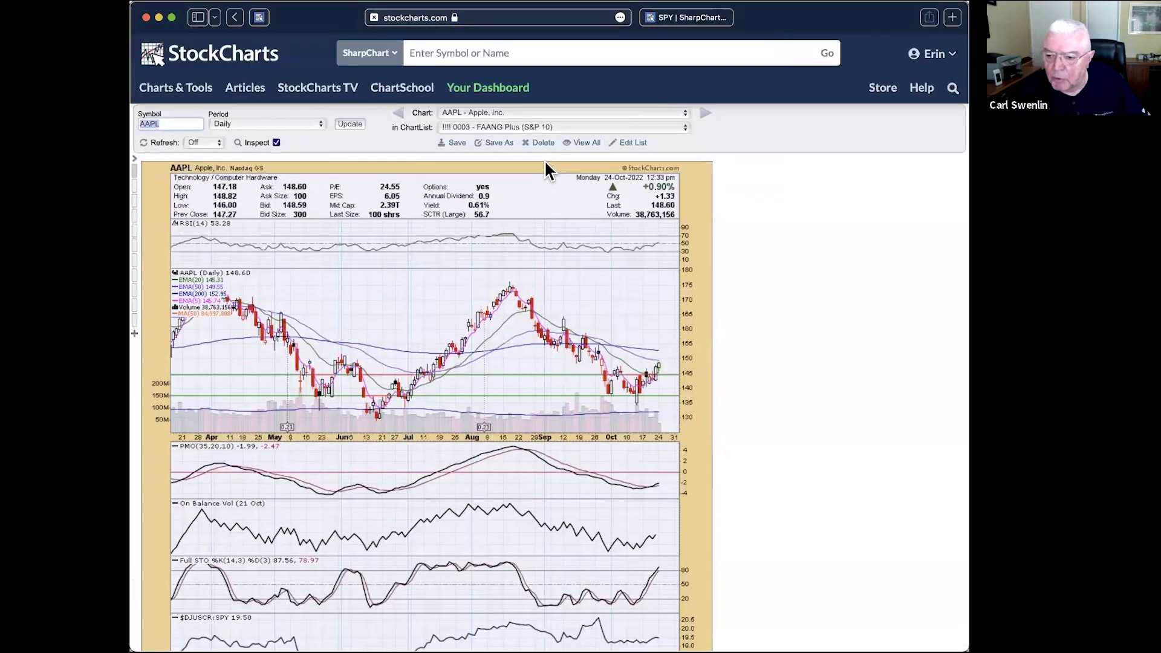
scroll(547, 171, down, 3)
mouse_move(546, 163)
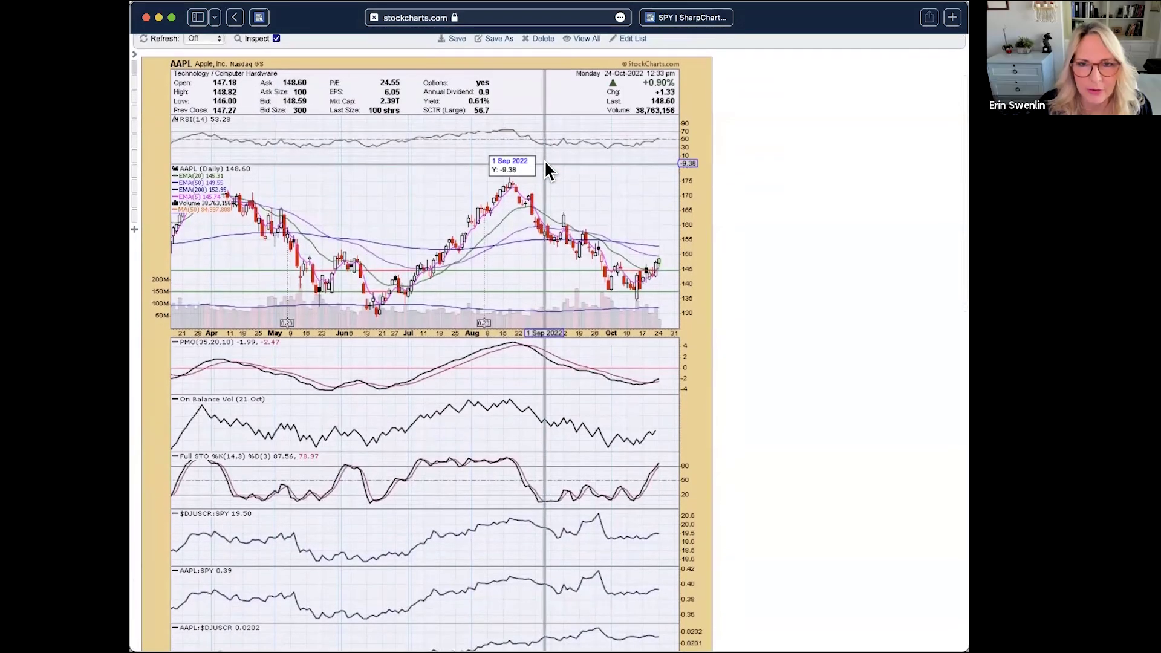
scroll(546, 164, down, 1)
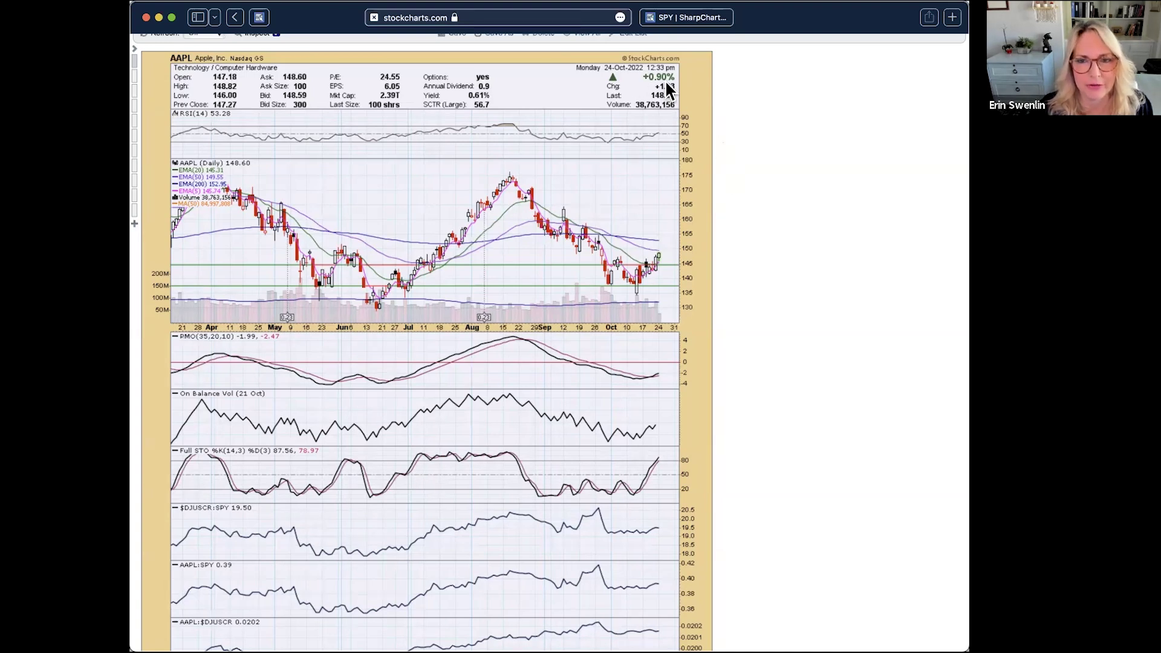
scroll(511, 85, up, 2)
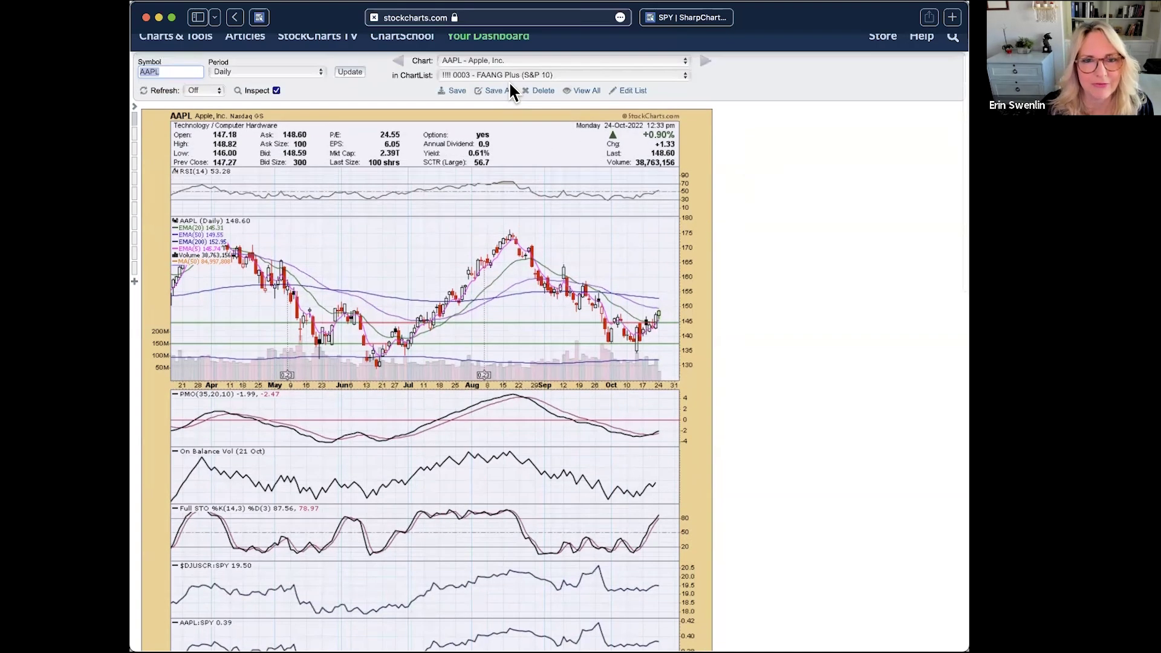
click(540, 60)
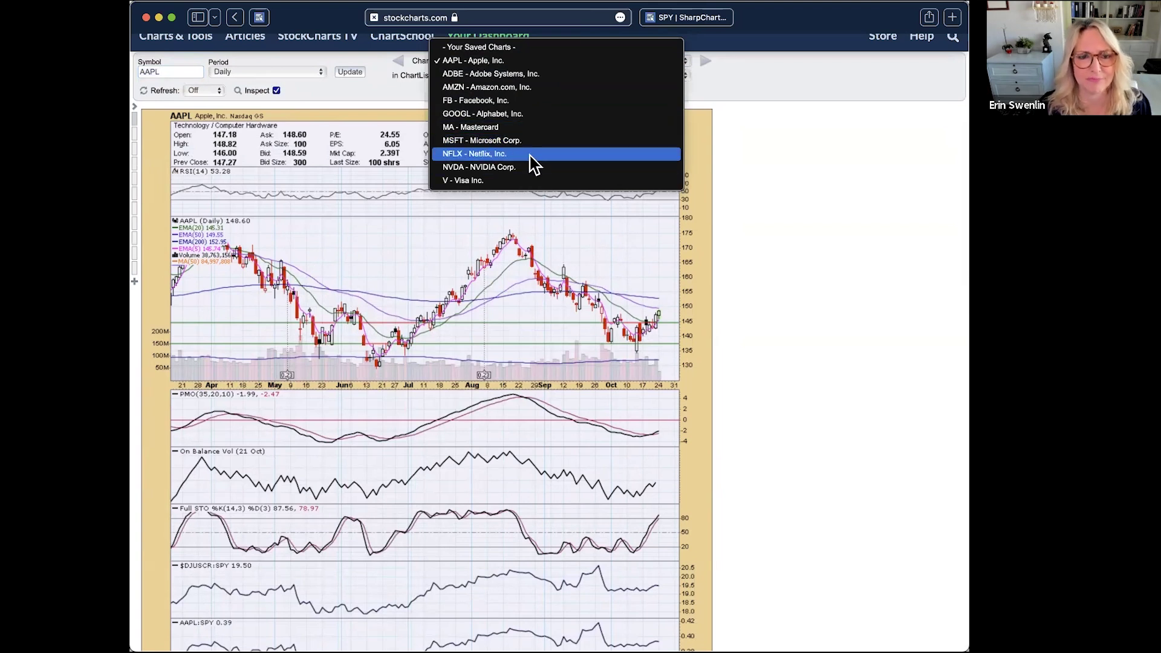
click(735, 103)
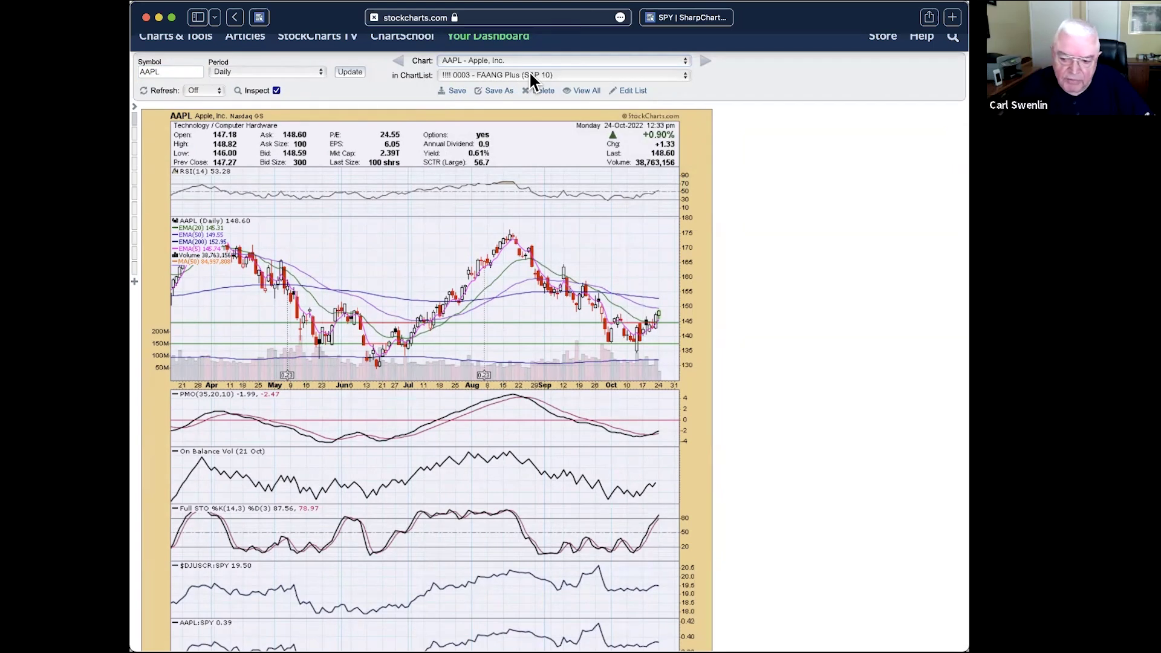
scroll(530, 75, up, 2)
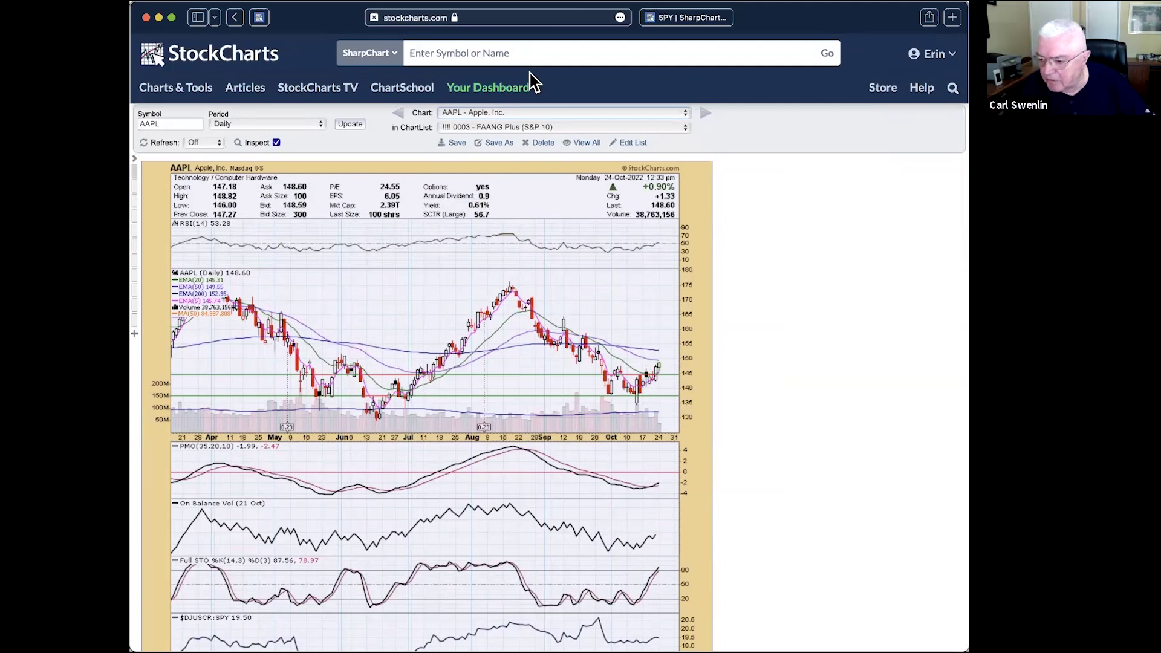
Step: Chart PDI and scroll through its RSI, PMO, On Balance Volume and stochastic panels
click(513, 53)
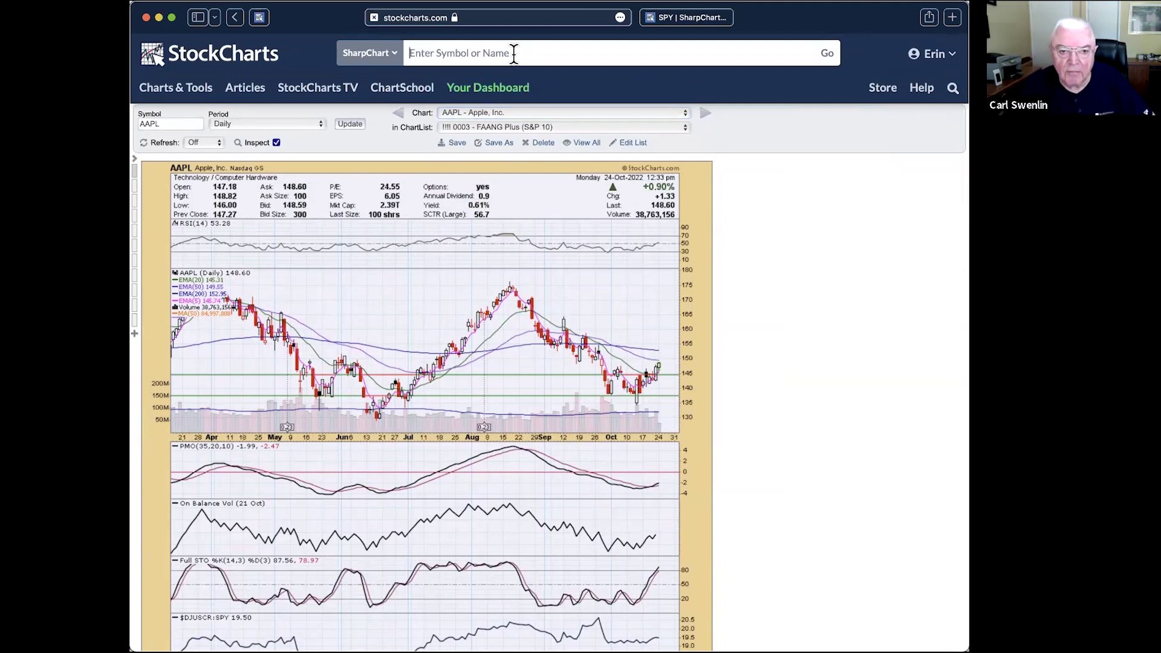
text(pdi)
key(Return)
scroll(427, 326, down, 5)
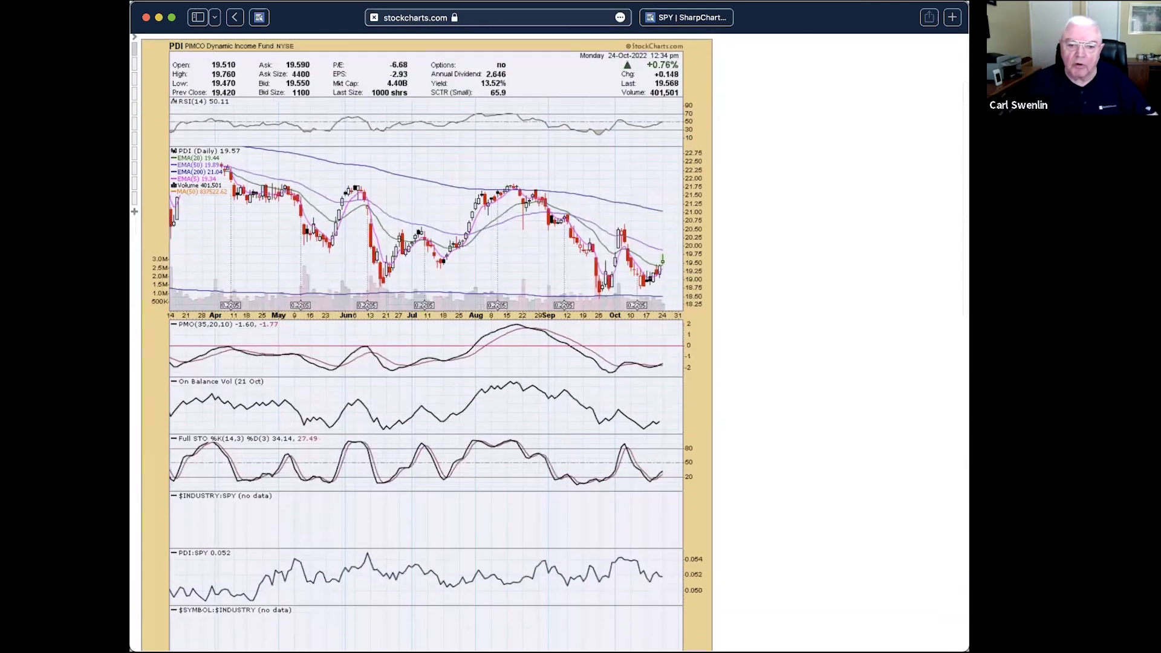
scroll(427, 326, up, 1)
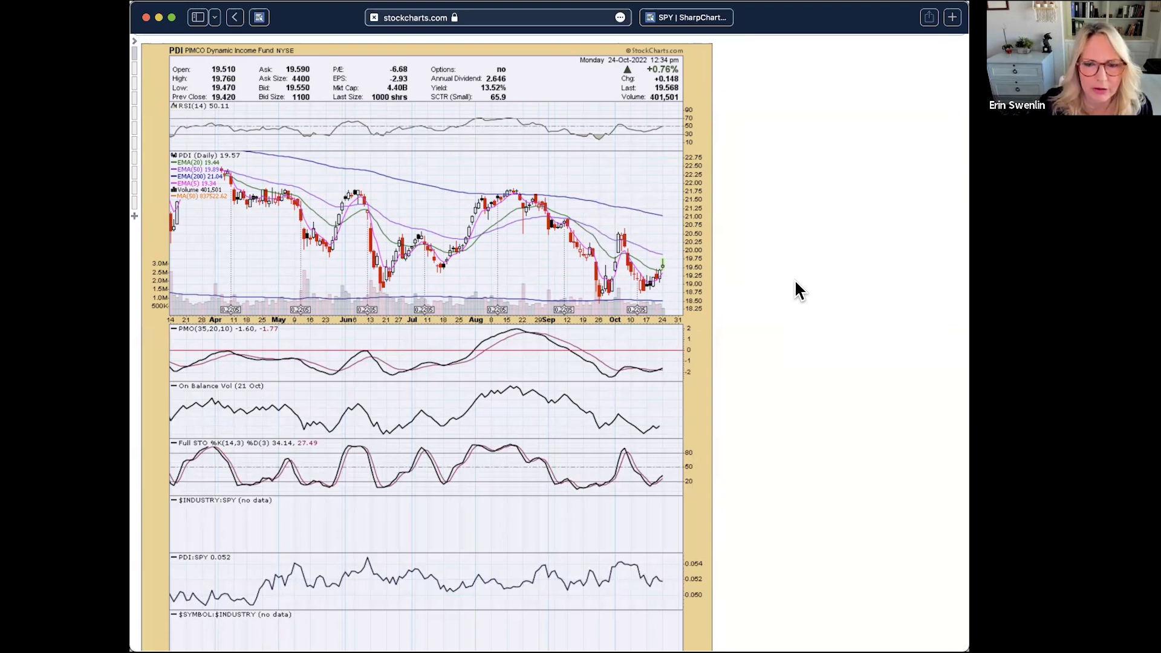
scroll(793, 278, up, 3)
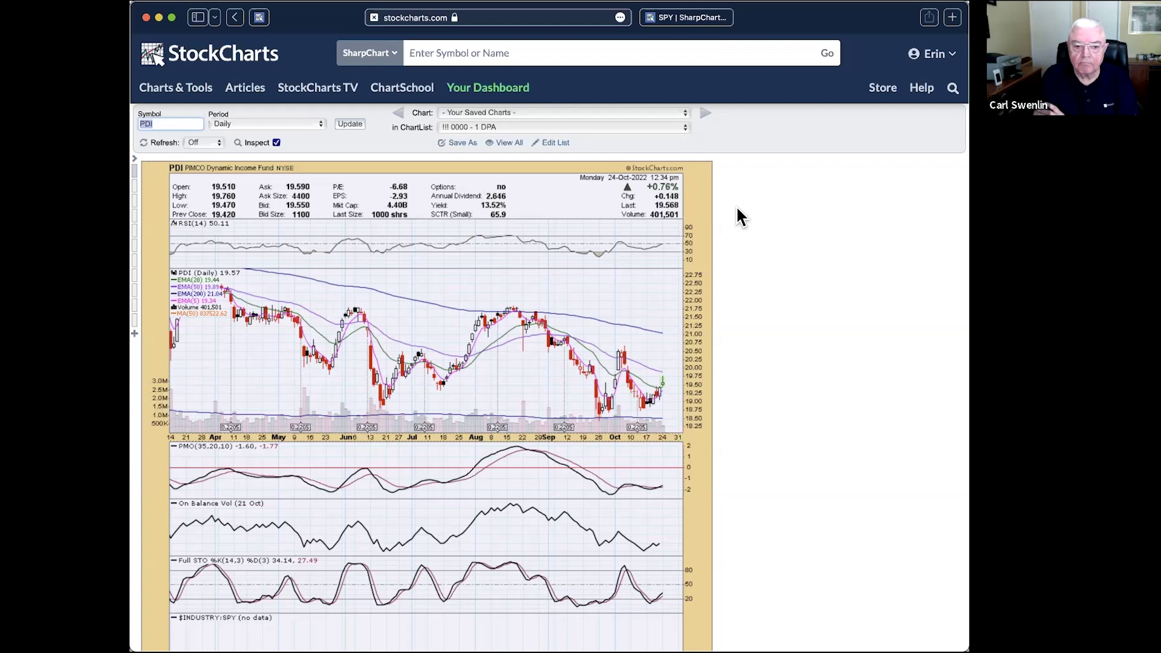
scroll(737, 208, down, 3)
scroll(737, 209, down, 1)
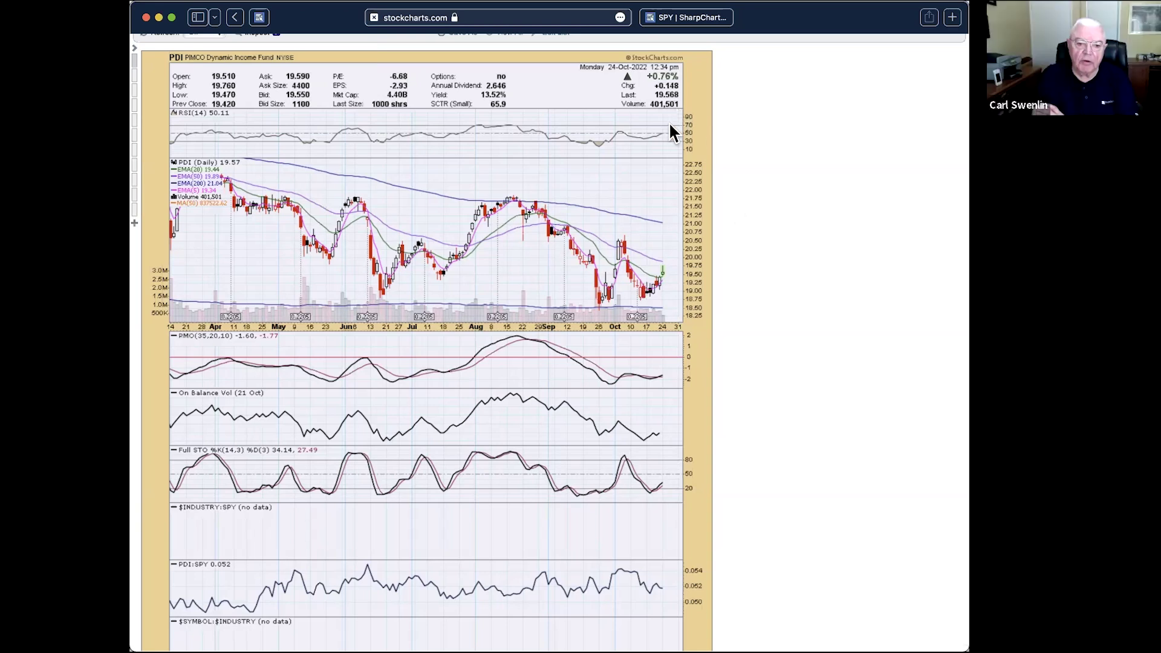
scroll(670, 125, up, 2)
scroll(670, 125, down, 2)
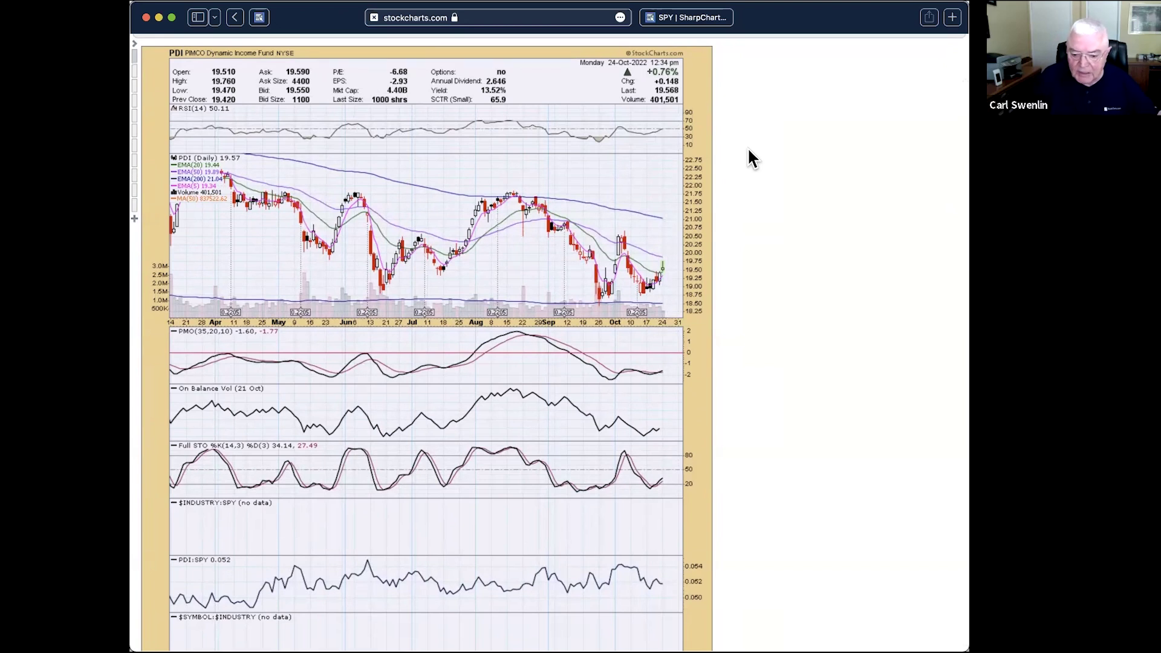
scroll(453, 142, up, 3)
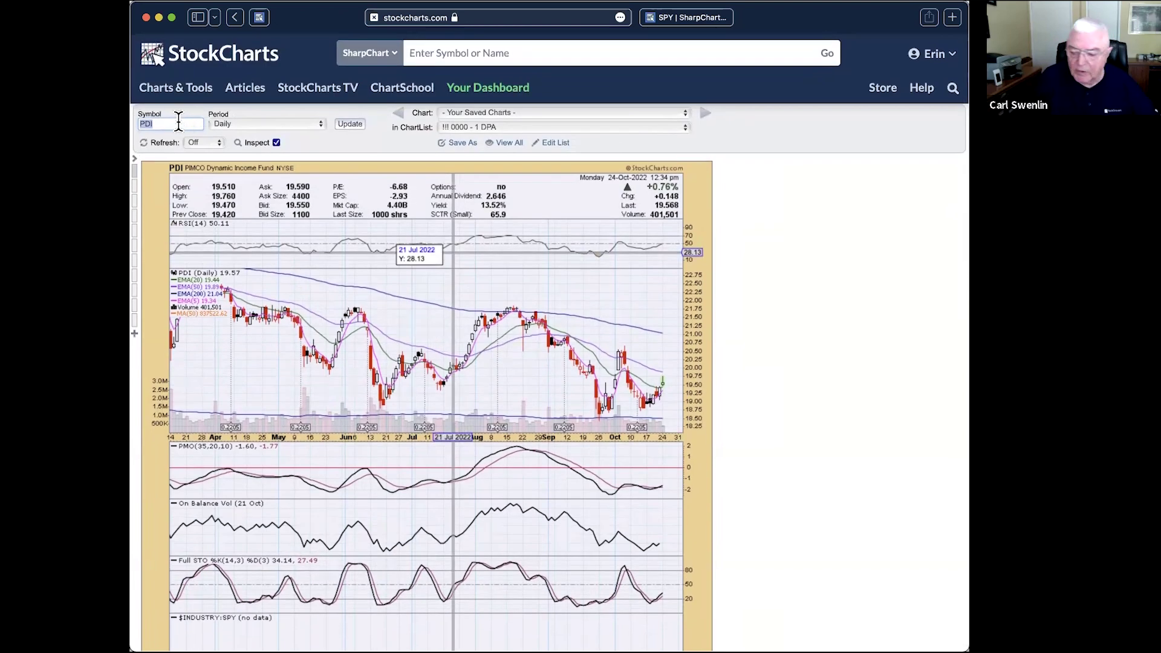
Step: Chart SOXS, the Direxion Daily Semiconductor Bear 3x Shares fund, in place of PDI
text(soxs)
key(Return)
scroll(427, 339, down, 3)
scroll(426, 338, down, 1)
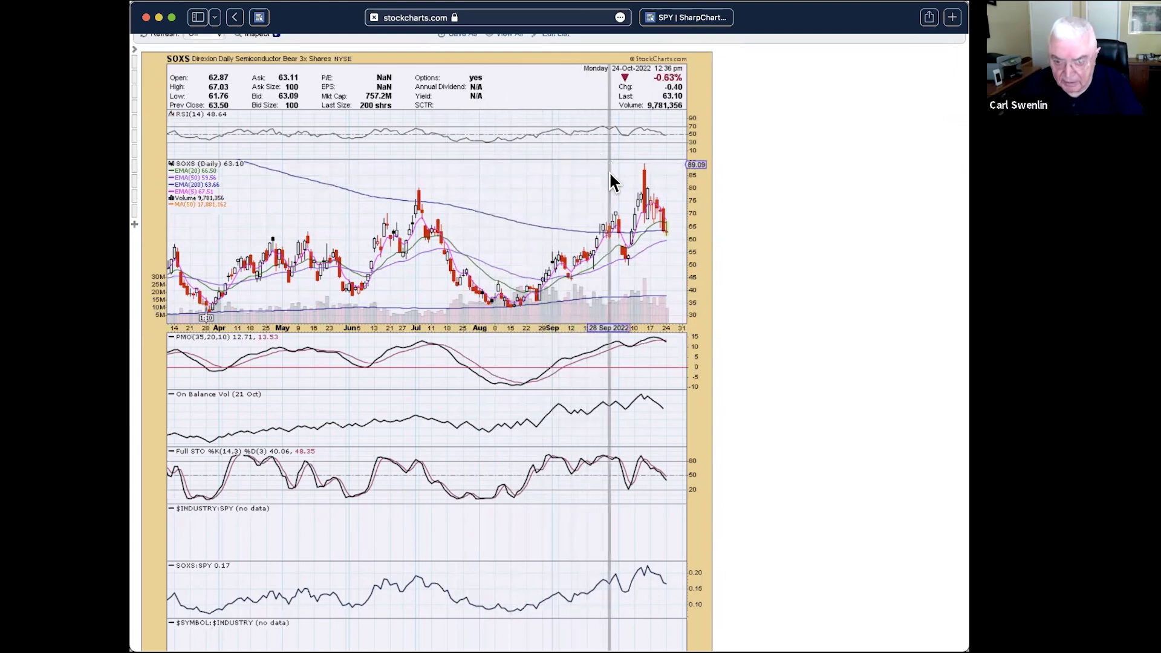
Step: Measure SOXS's drop from the October high, fine-tuned to about 61.53
drag(610, 182, 613, 239)
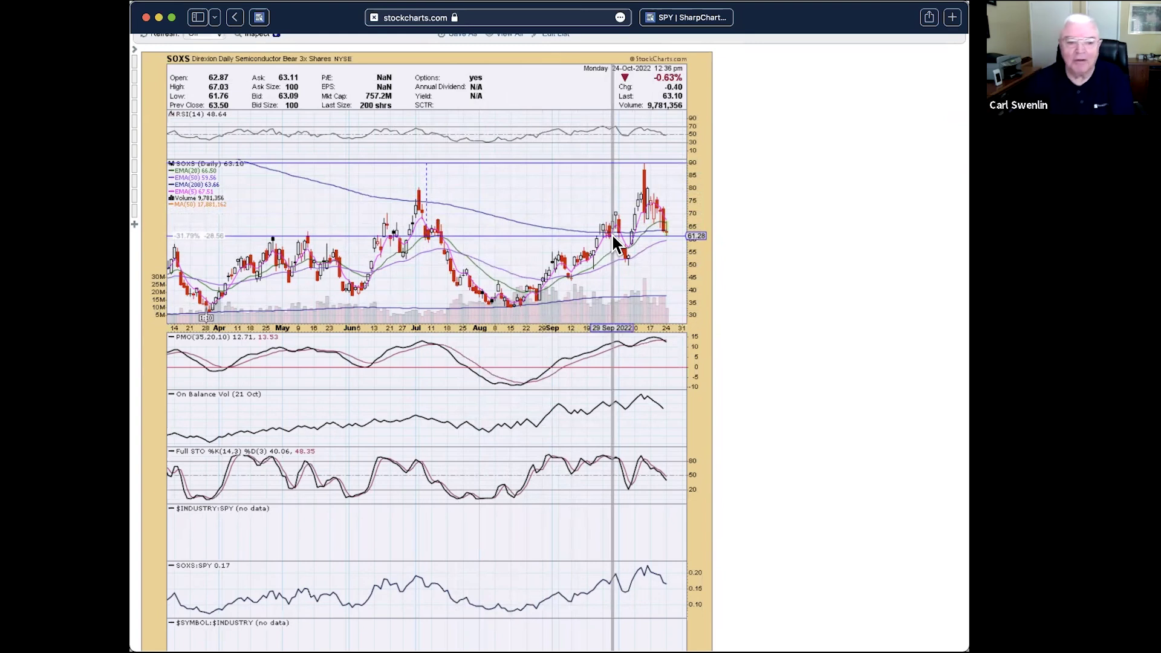
drag(613, 235, 613, 235)
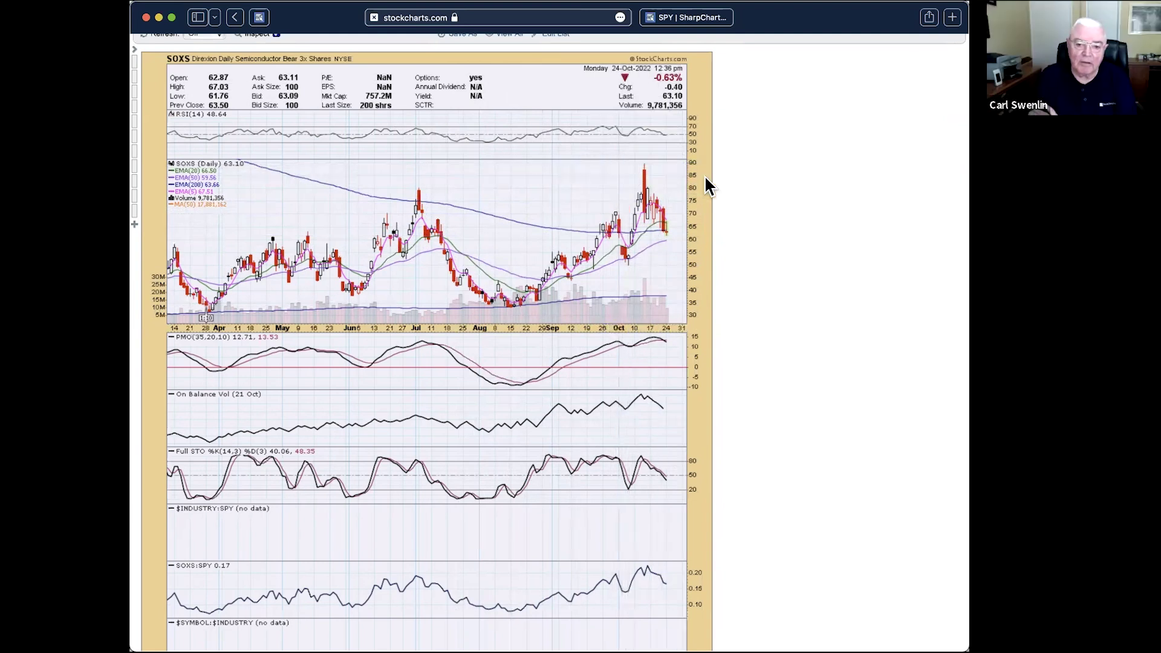
scroll(704, 176, up, 4)
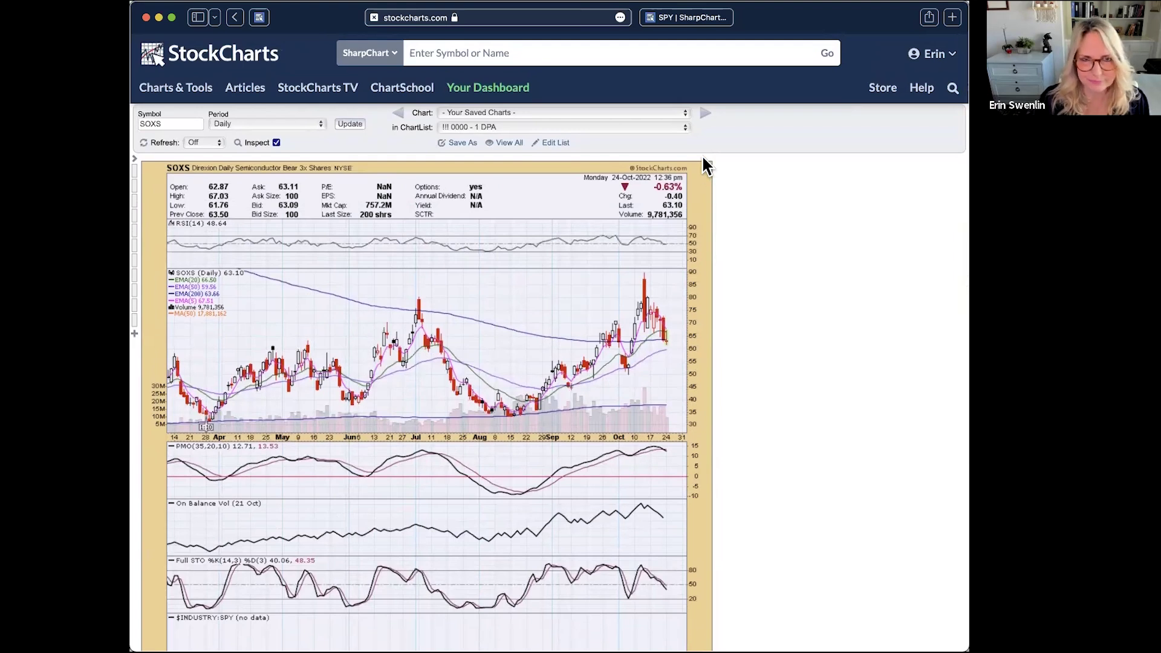
Step: Go to Your Dashboard and open Industry Summary from the Summary Pages list
click(502, 91)
scroll(246, 312, down, 5)
scroll(246, 312, down, 1)
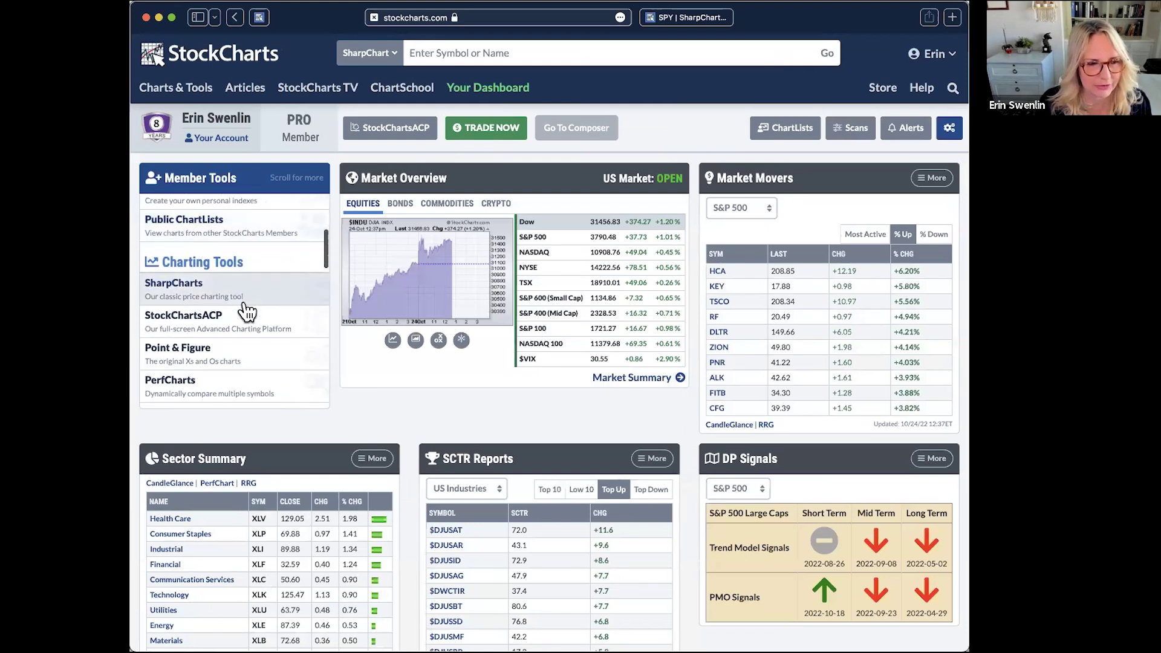
scroll(246, 311, down, 5)
scroll(246, 311, down, 5)
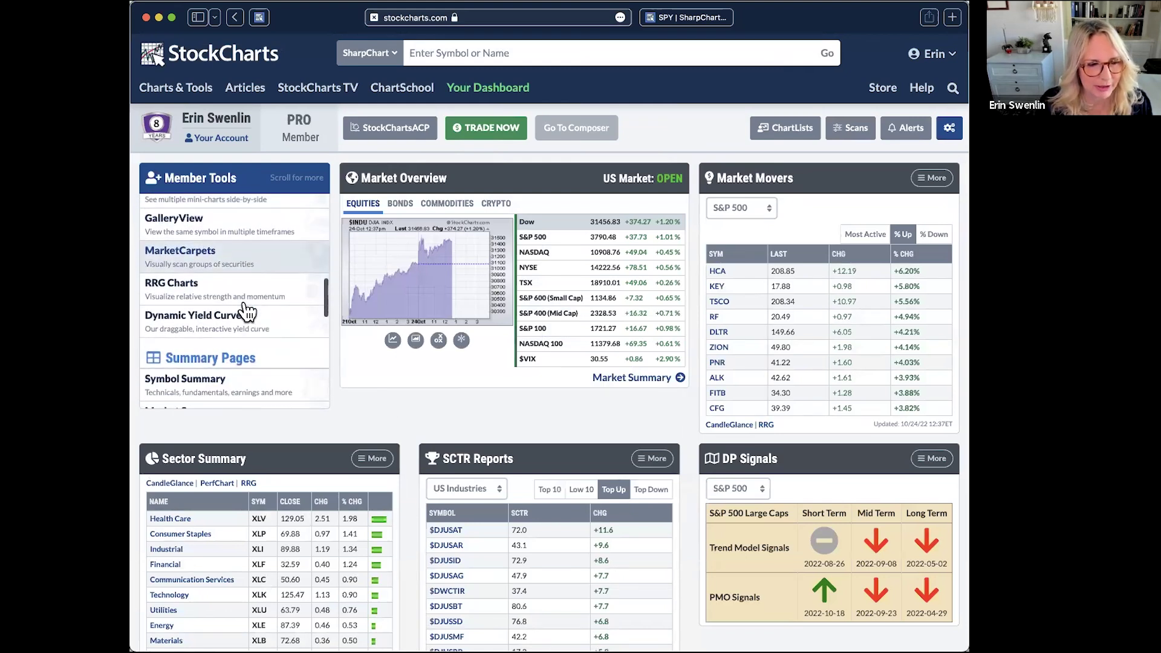
scroll(246, 311, down, 4)
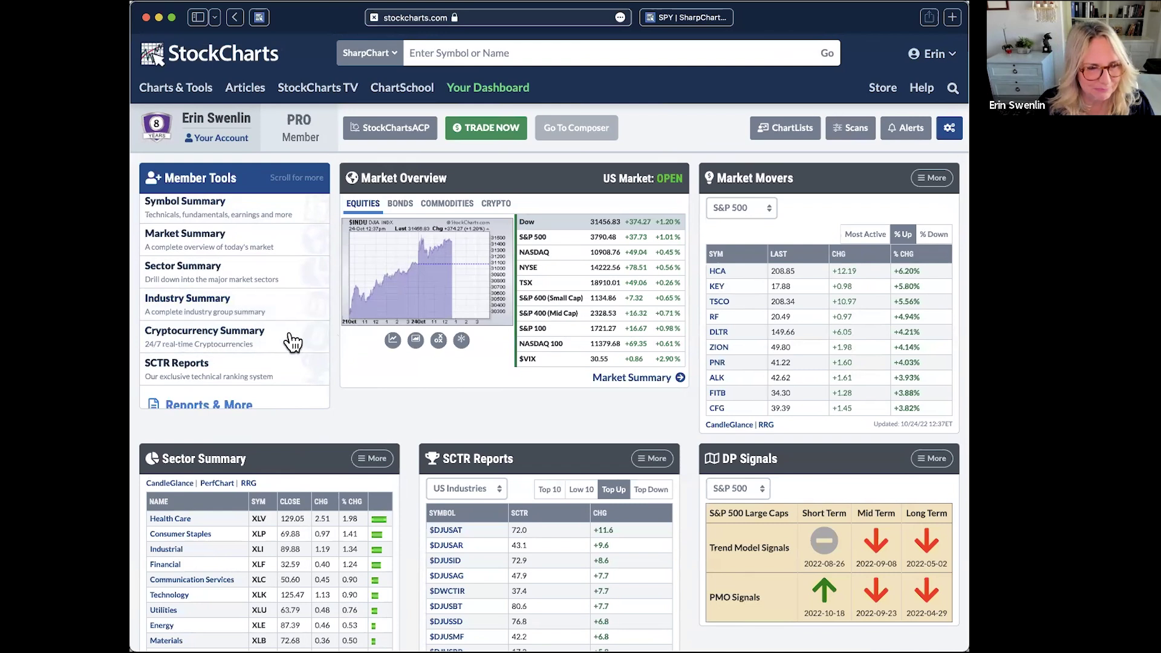
scroll(264, 337, down, 3)
scroll(264, 336, down, 5)
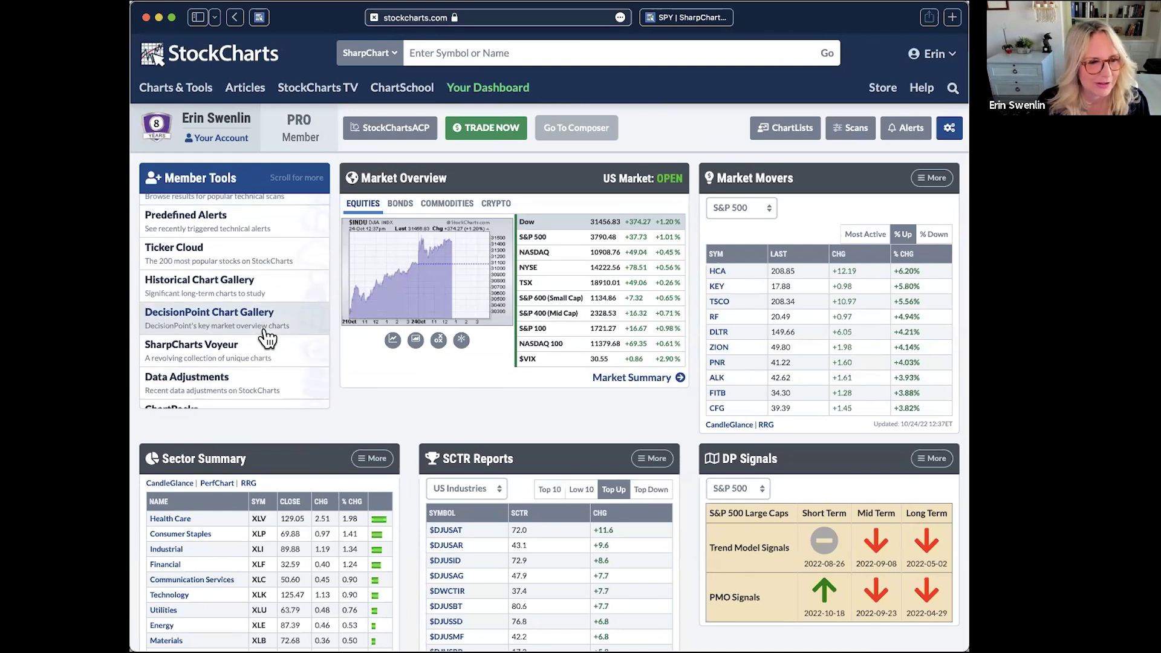
scroll(266, 337, up, 12)
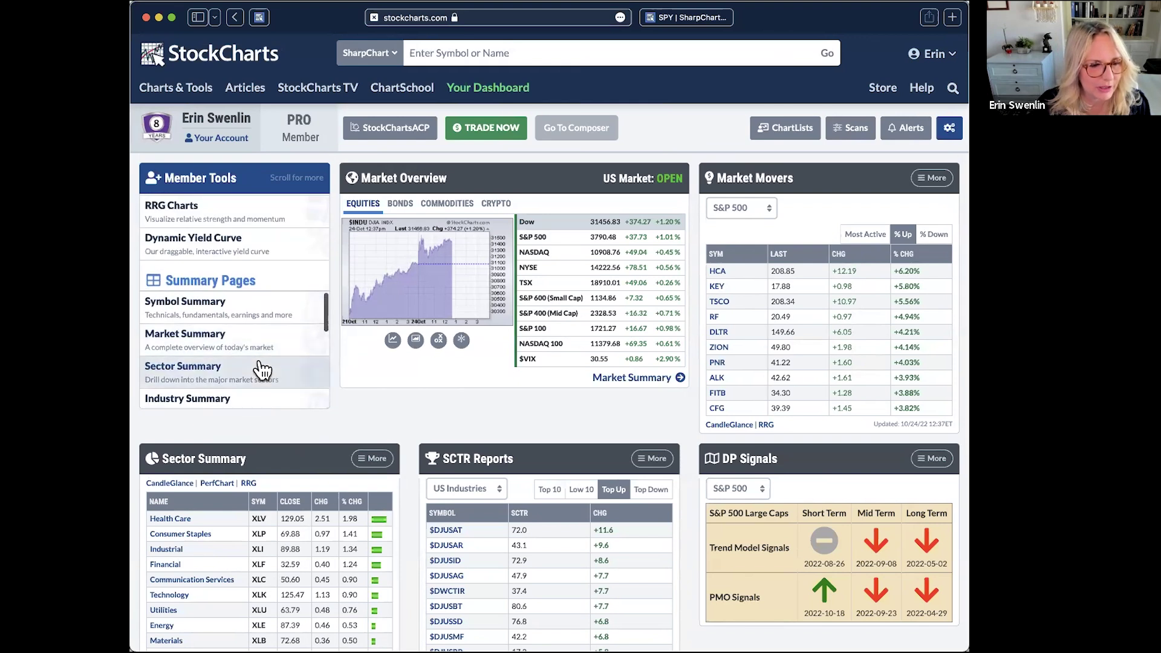
scroll(257, 387, down, 2)
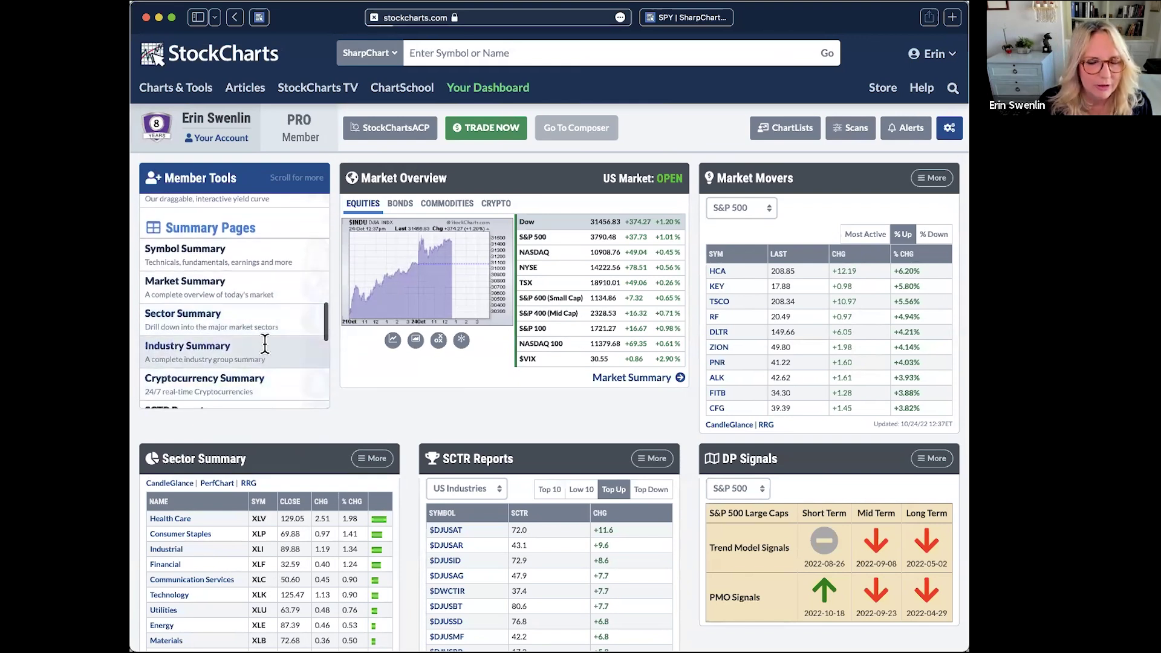
click(251, 349)
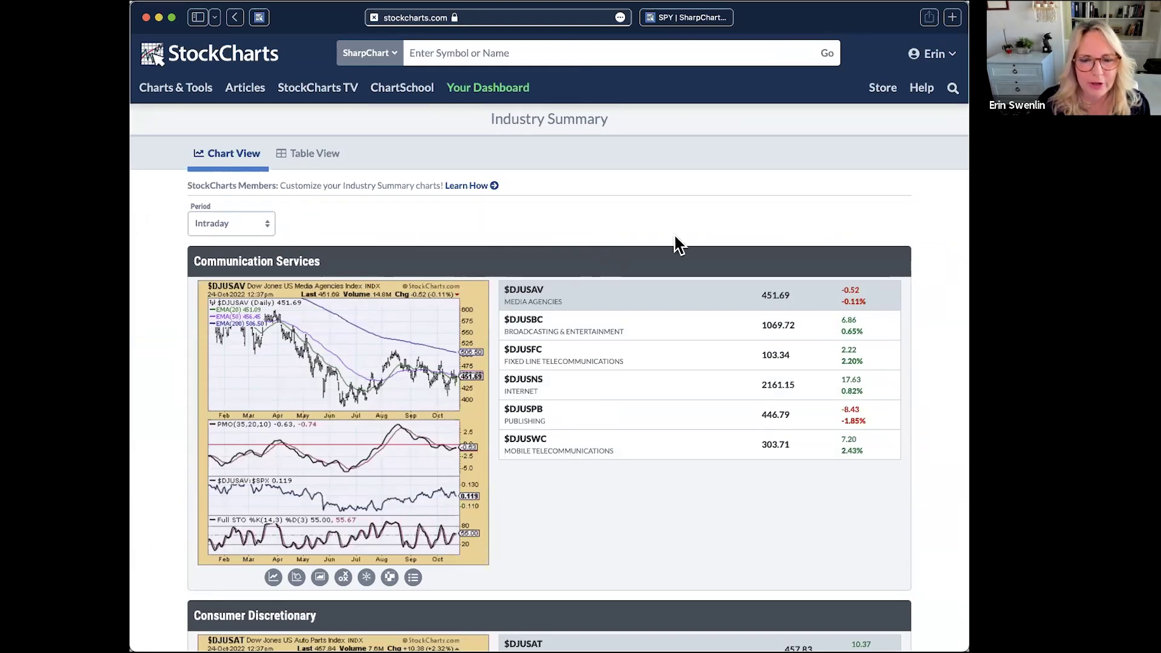
Step: Preview the $DJUSFD Food Retailers & Wholesalers chart in the Consumer Staples group
scroll(942, 285, down, 10)
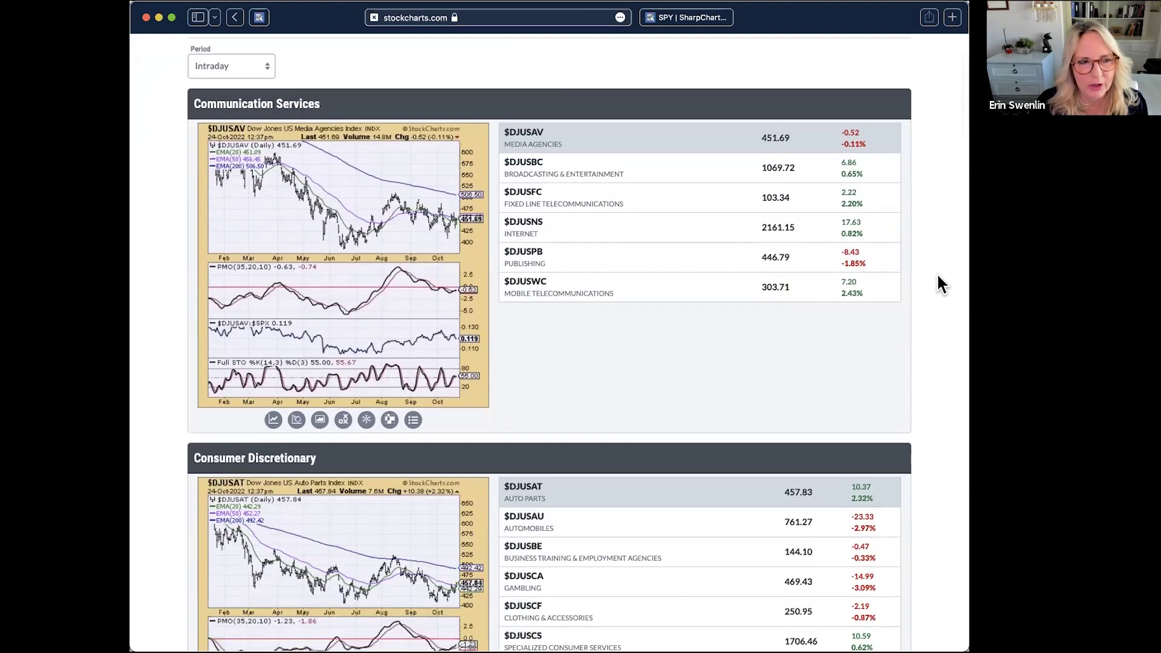
scroll(941, 284, down, 8)
scroll(612, 277, down, 1)
scroll(612, 277, up, 2)
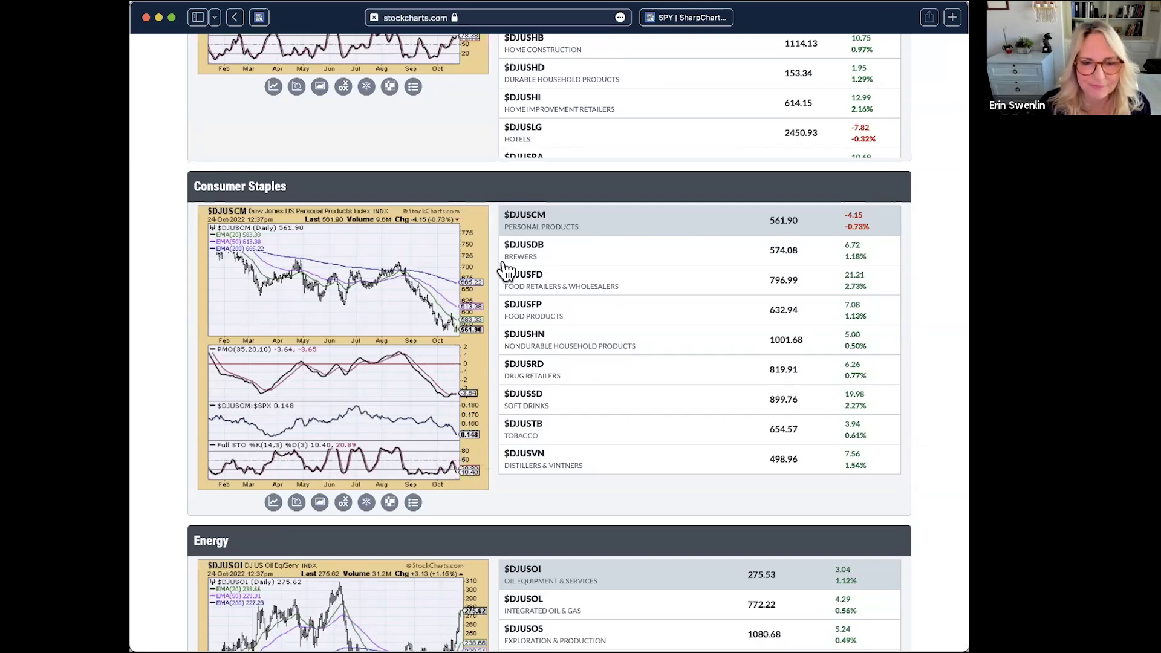
mouse_move(595, 263)
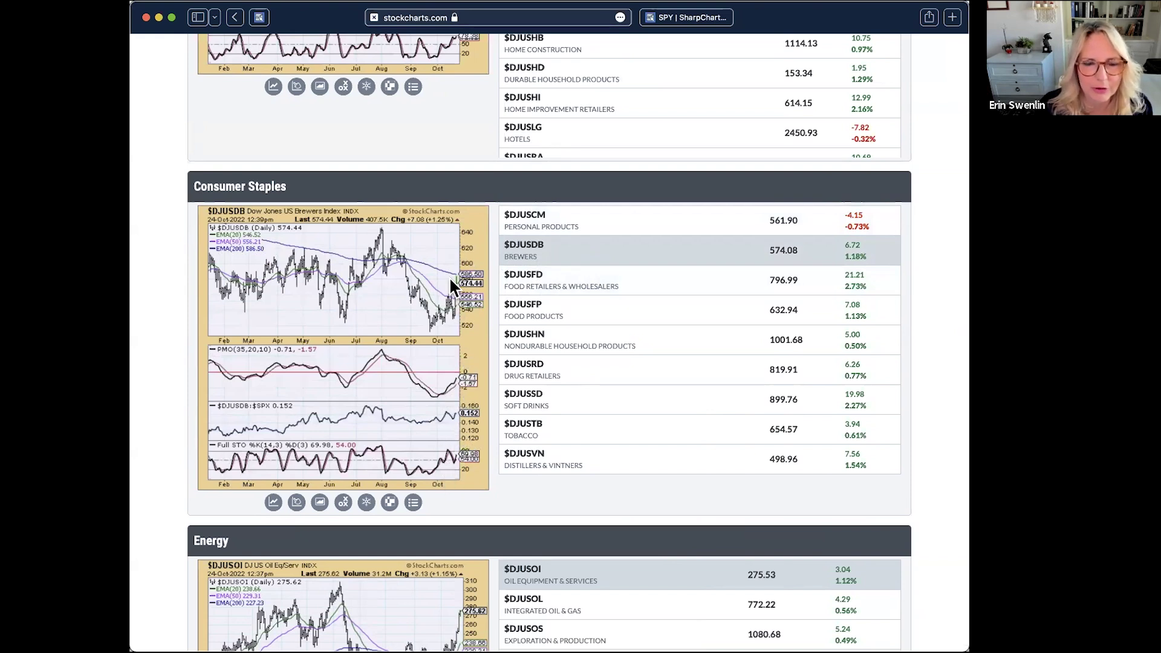
mouse_move(624, 282)
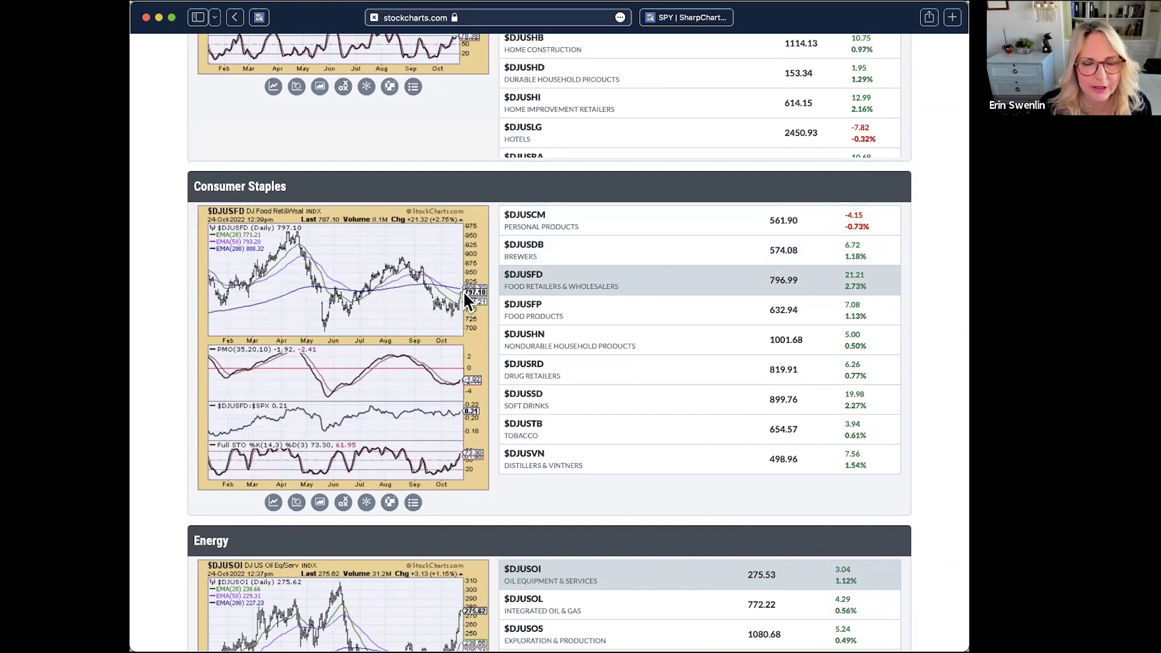
click(274, 502)
scroll(461, 277, down, 3)
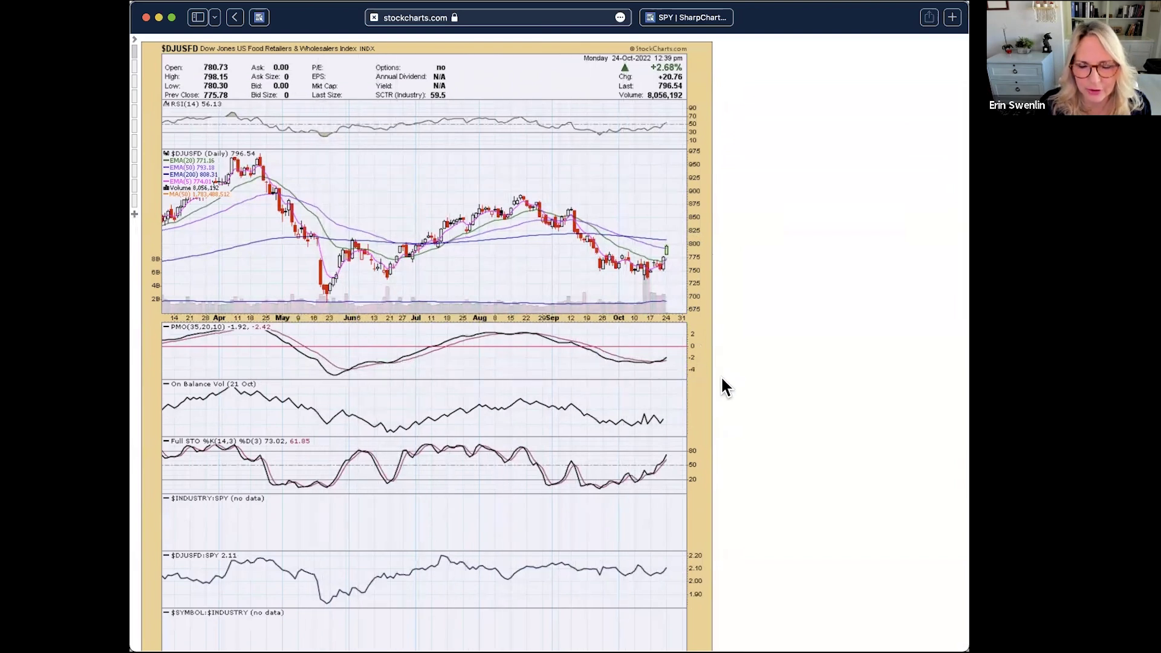
scroll(677, 405, down, 2)
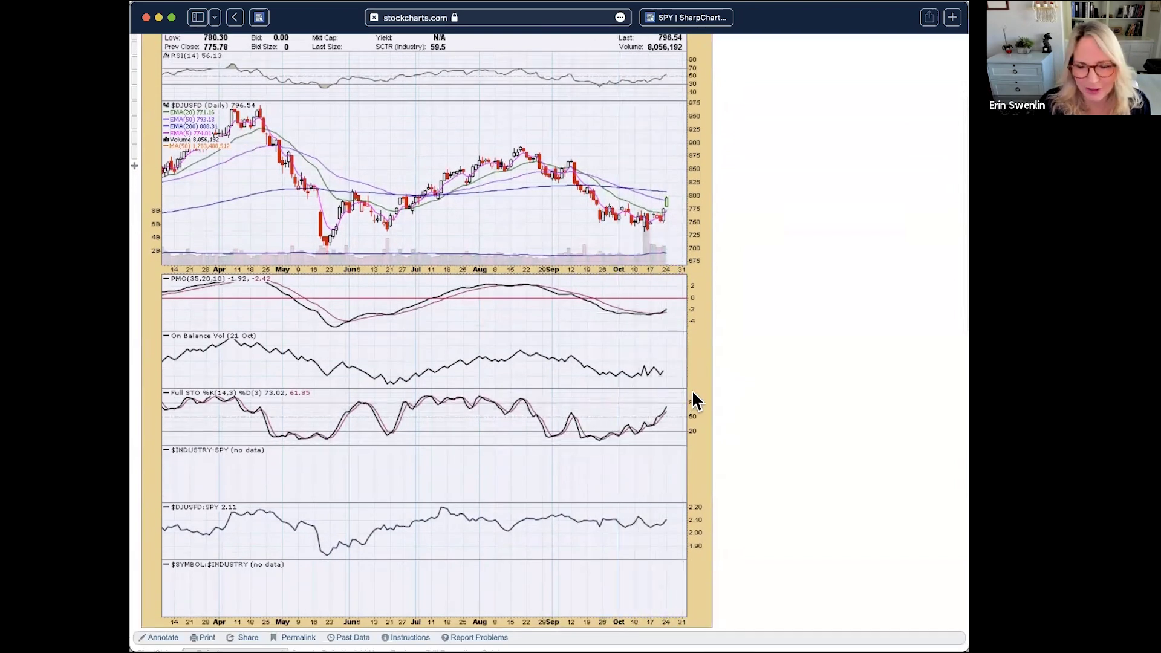
scroll(678, 423, down, 3)
scroll(664, 437, down, 1)
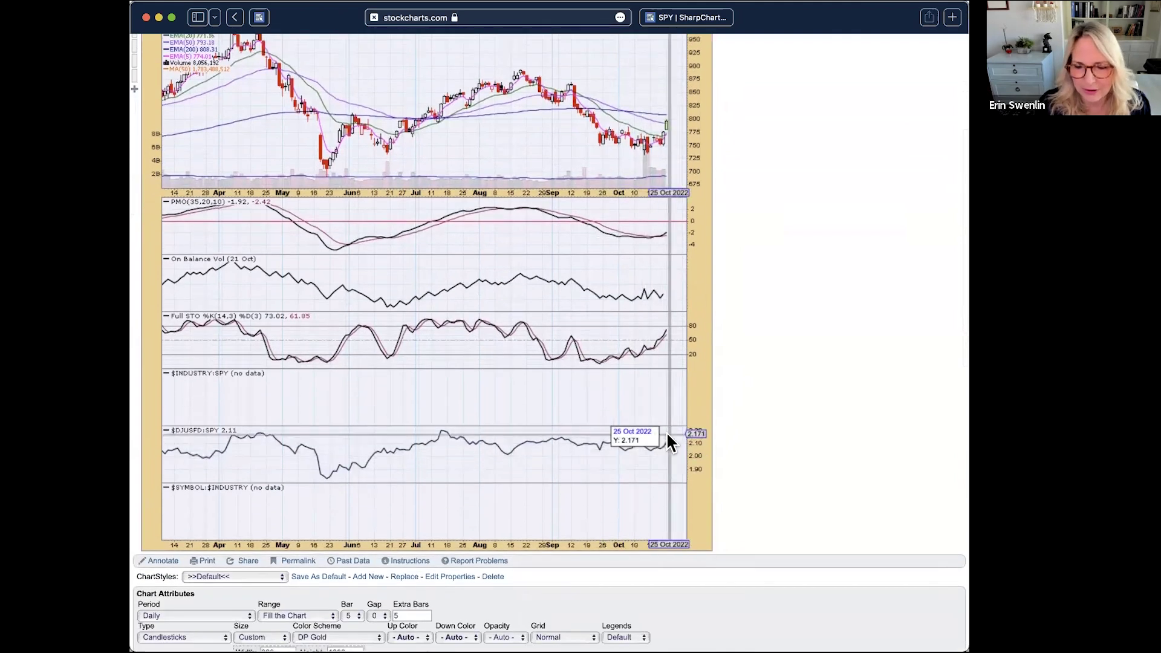
scroll(666, 458, up, 8)
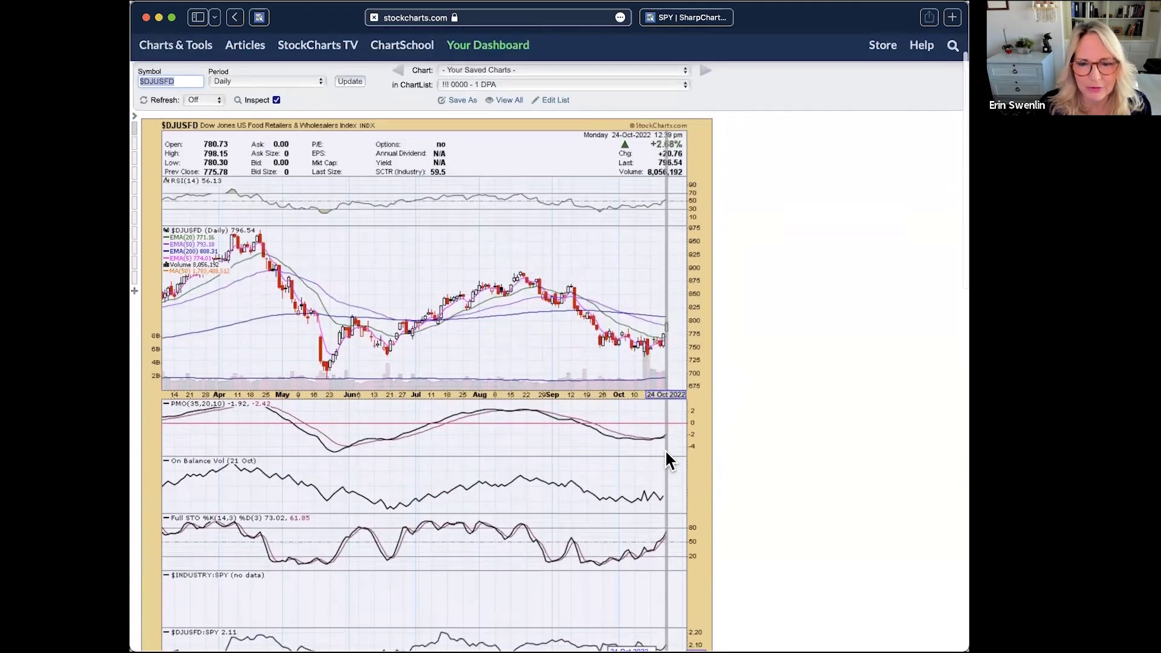
Step: Preview the Consumer Staples charts $DJUSSD Soft Drinks, $DJUSTB Tobacco and $DJUSVN Distillers & Vintners
scroll(599, 336, left, 5)
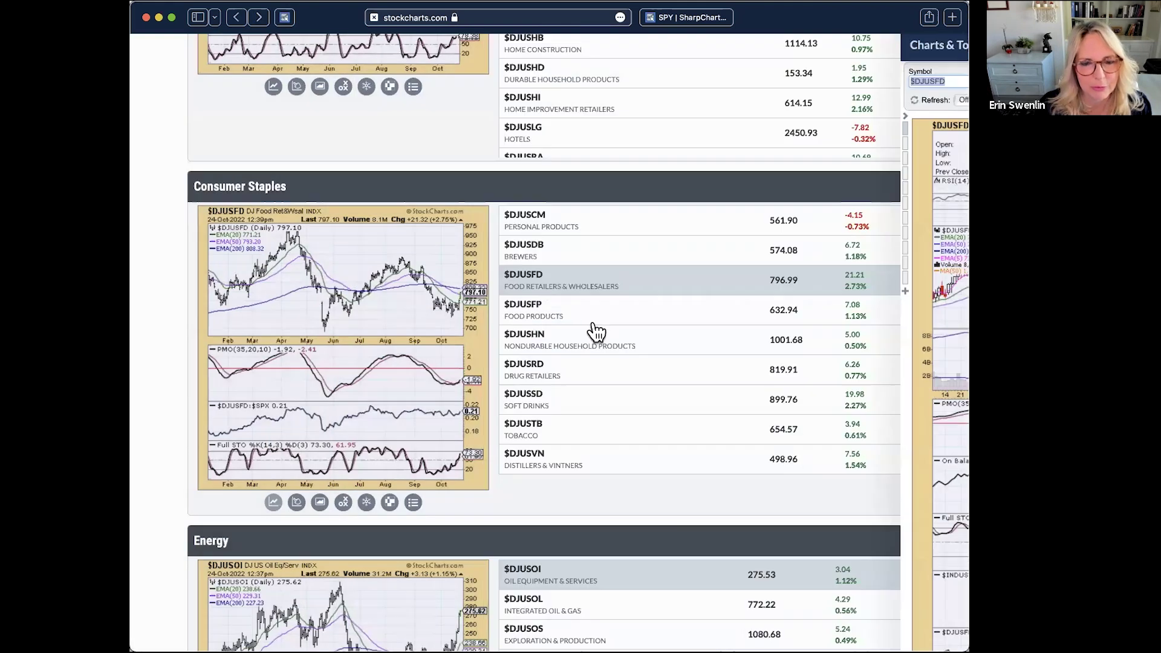
mouse_move(669, 319)
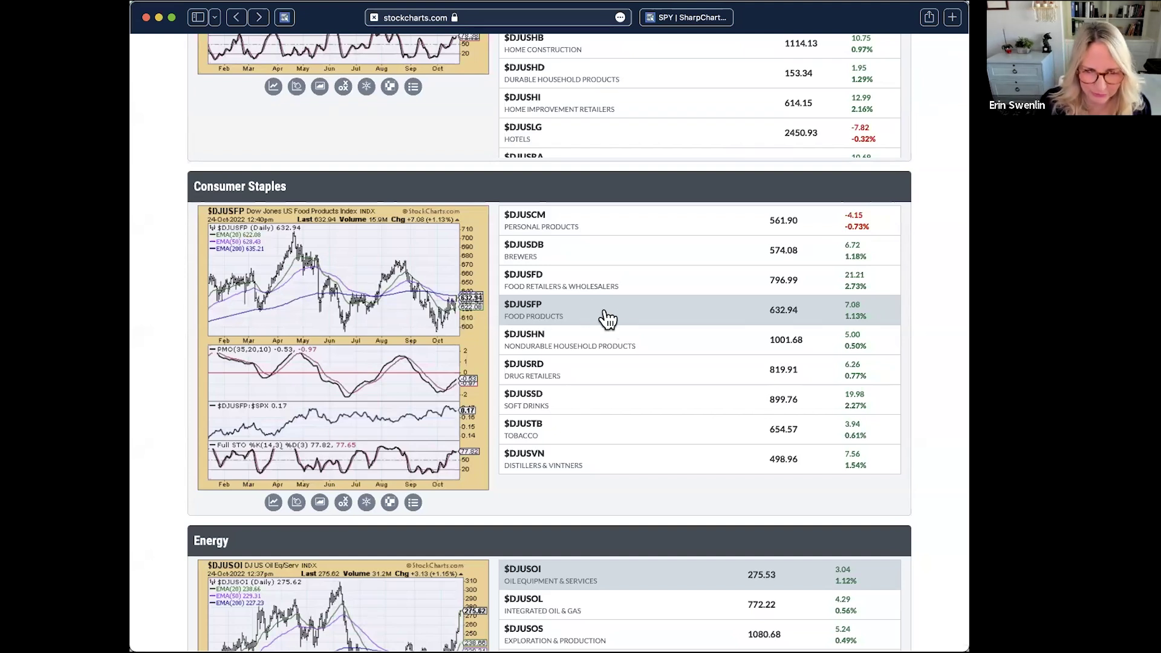
mouse_move(678, 345)
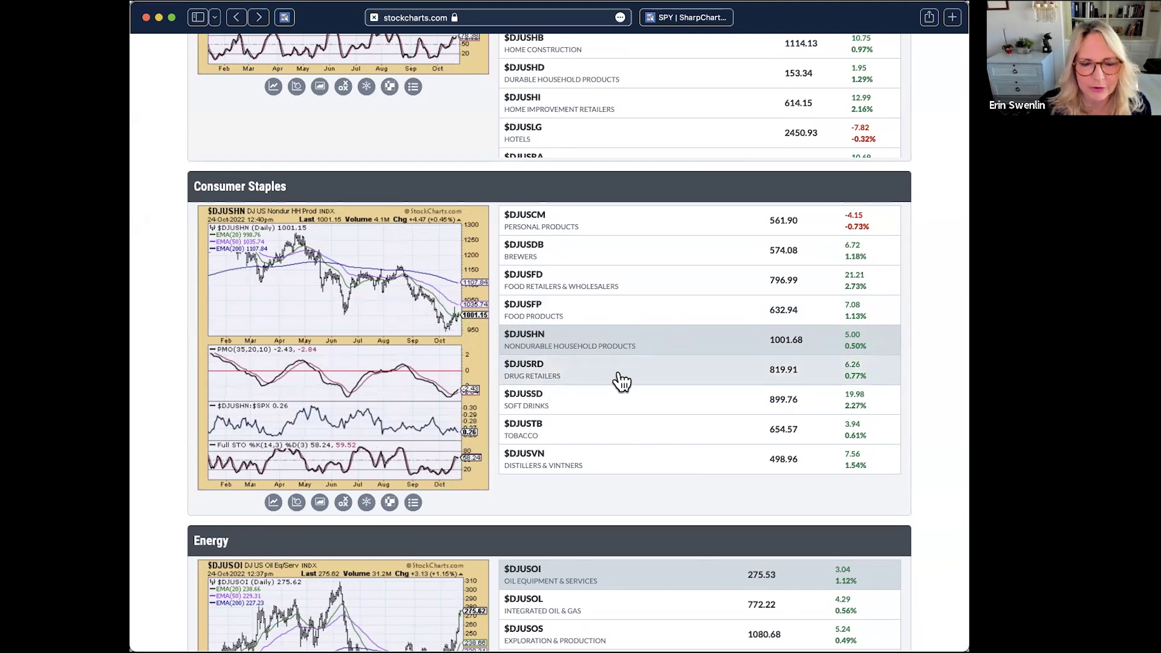
mouse_move(627, 372)
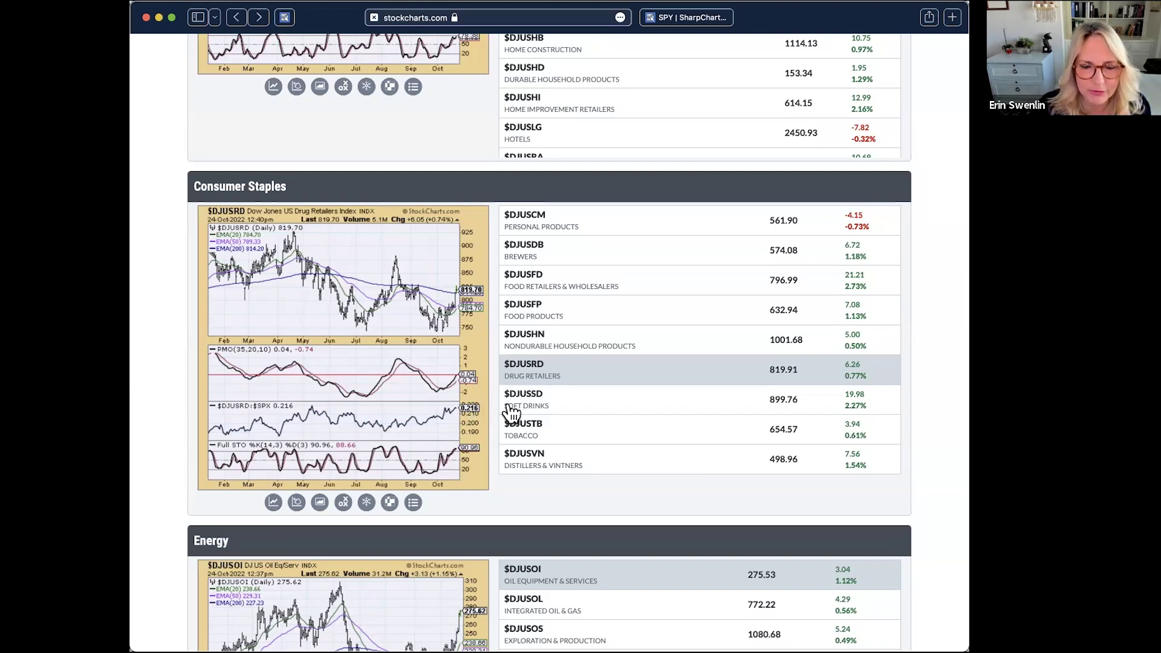
click(626, 407)
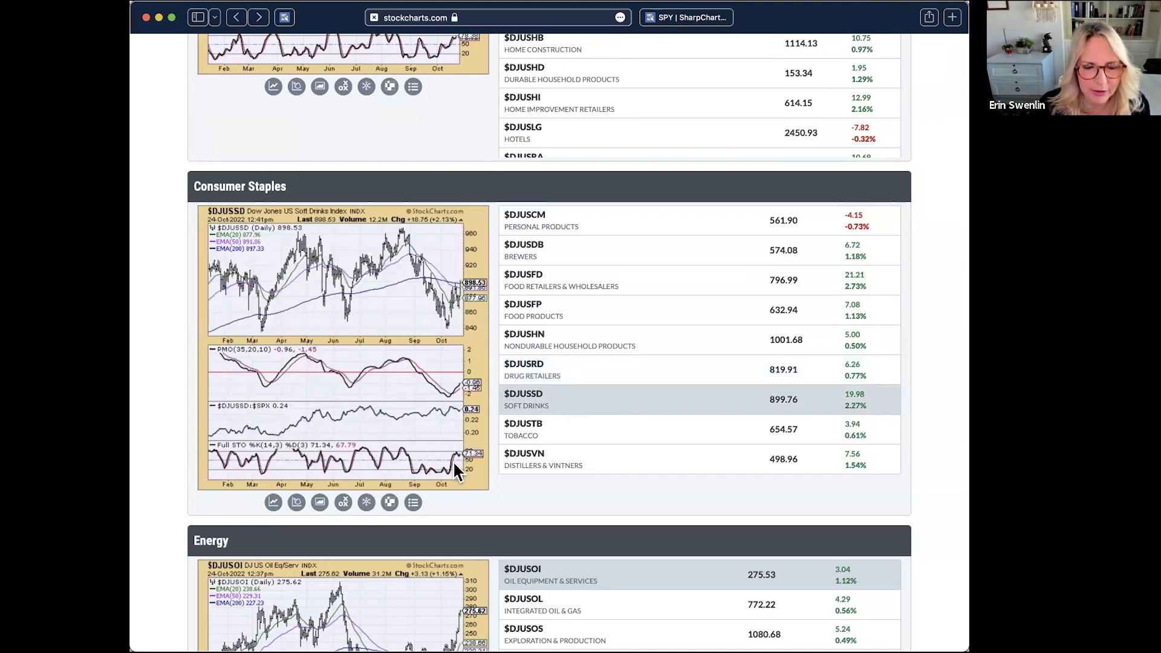
click(656, 440)
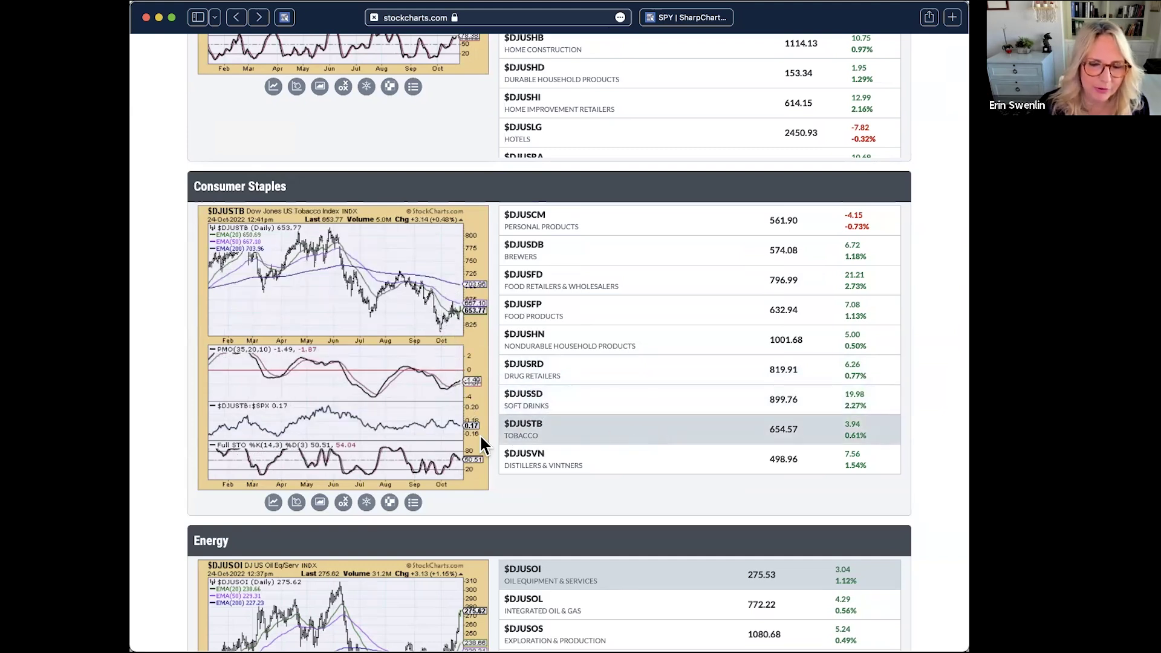
click(624, 466)
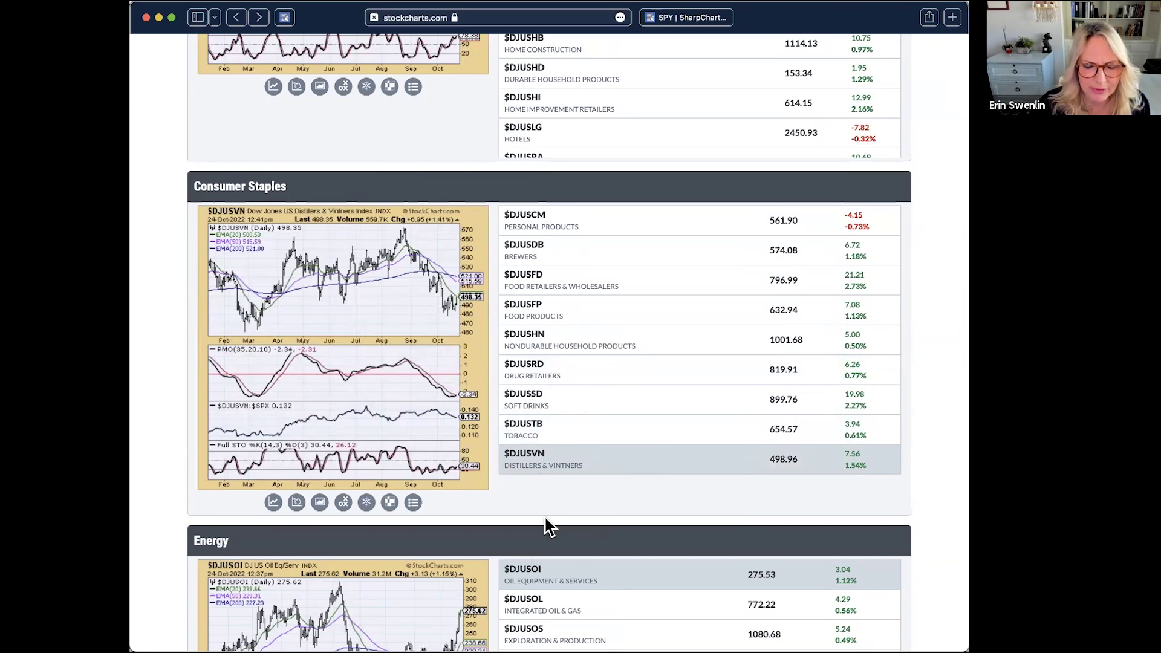
scroll(189, 498, down, 15)
scroll(188, 497, down, 10)
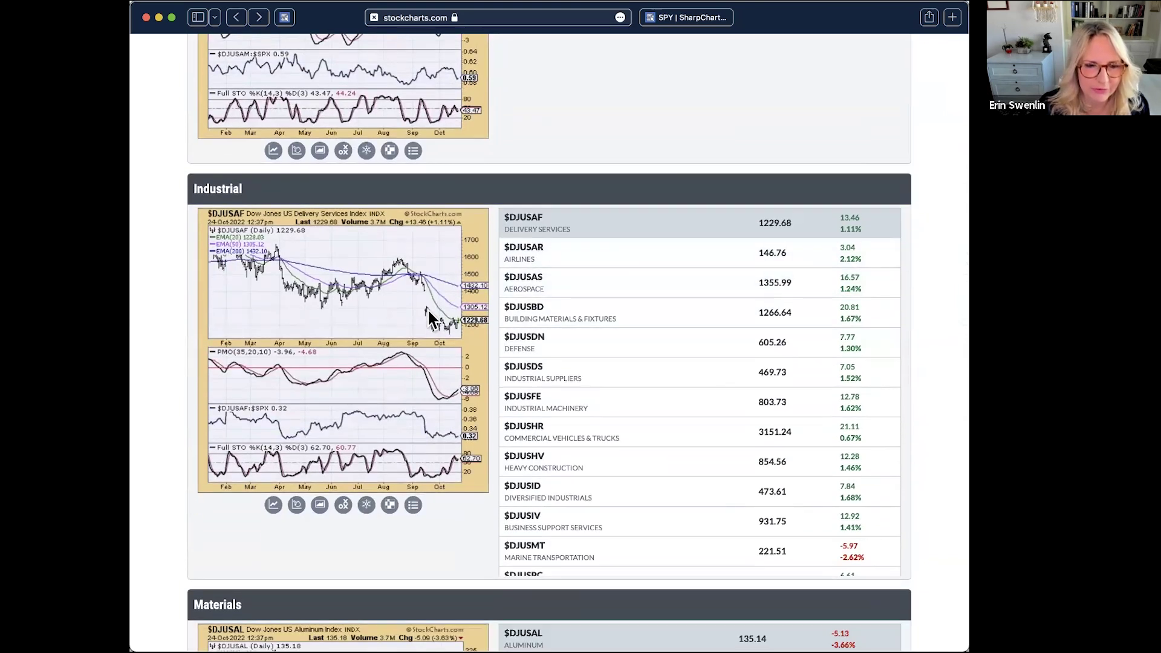
Step: Chart the Industrial groups Airlines, Aerospace, Building Materials & Fixtures and Defense
click(676, 260)
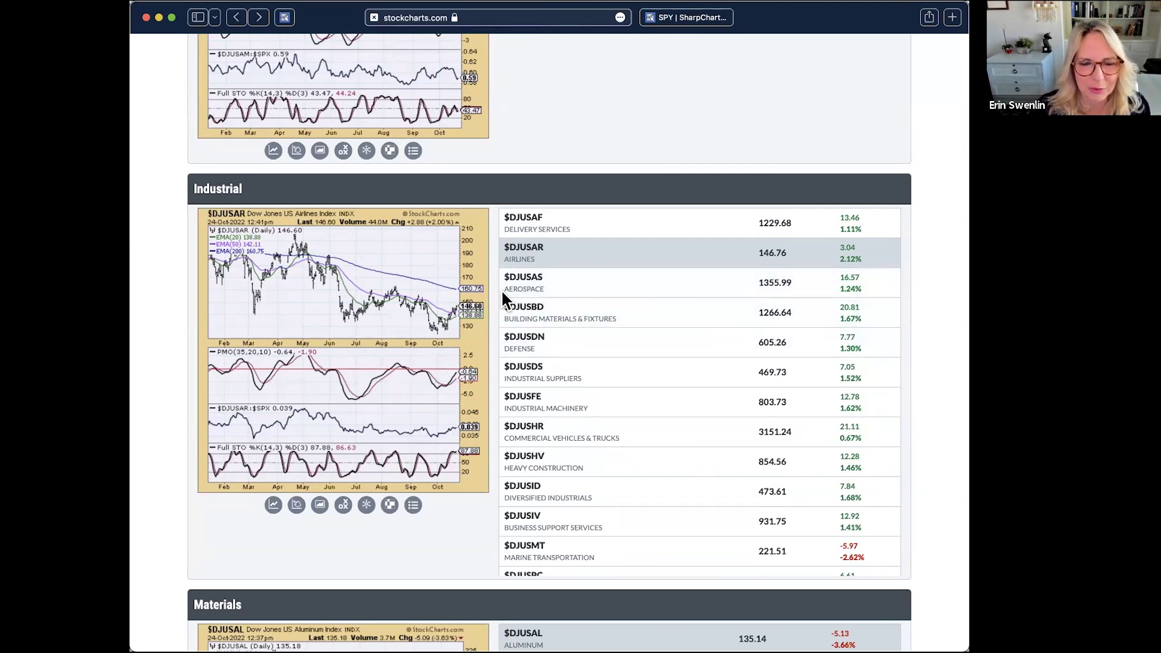
click(619, 285)
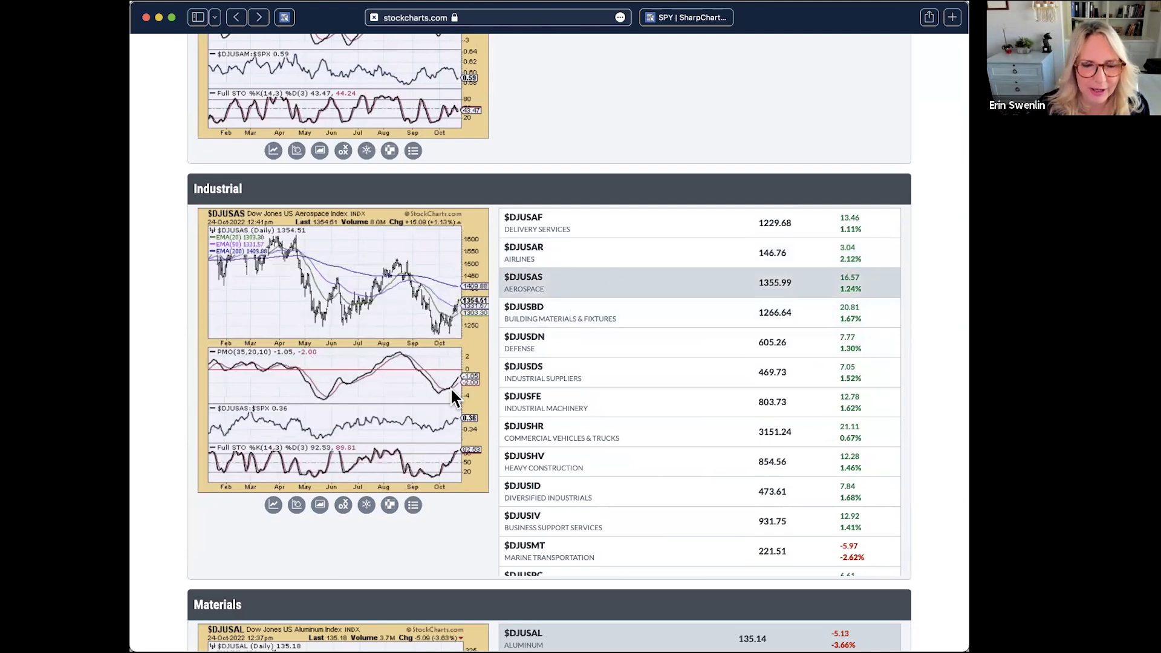
click(659, 317)
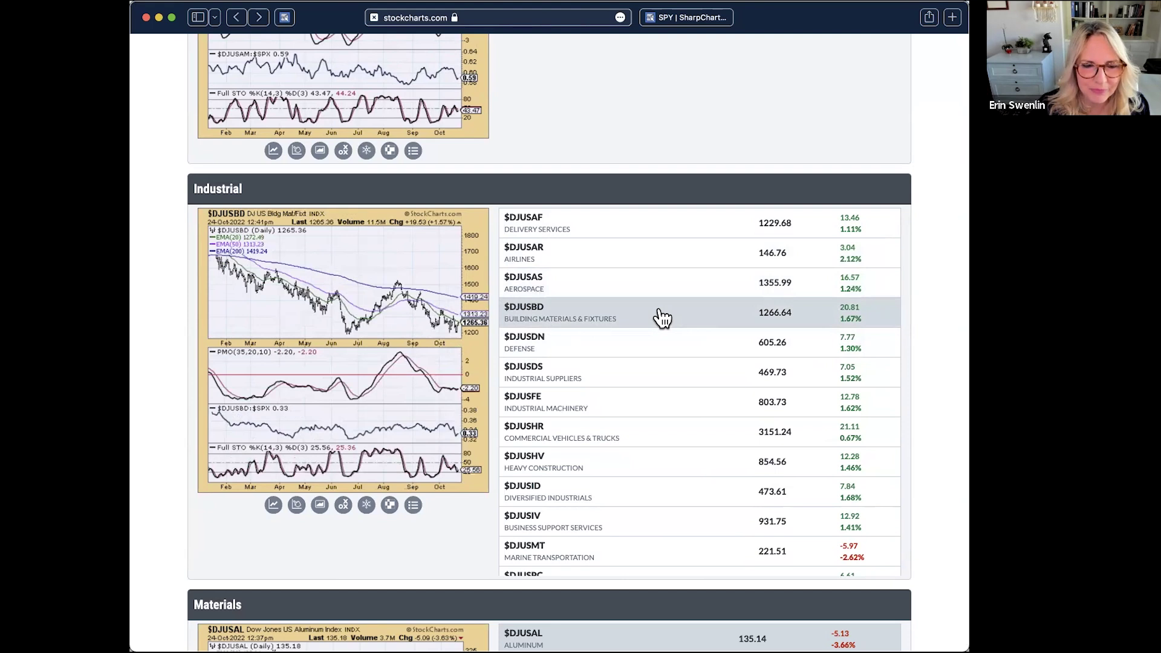
click(576, 345)
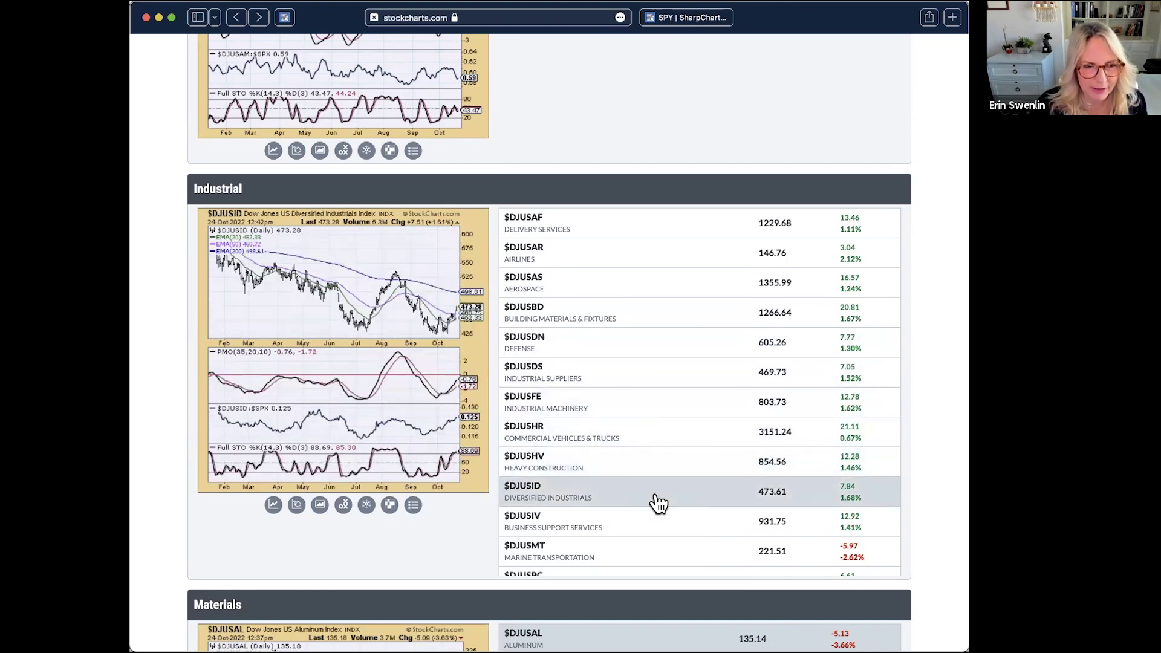
scroll(658, 508, down, 4)
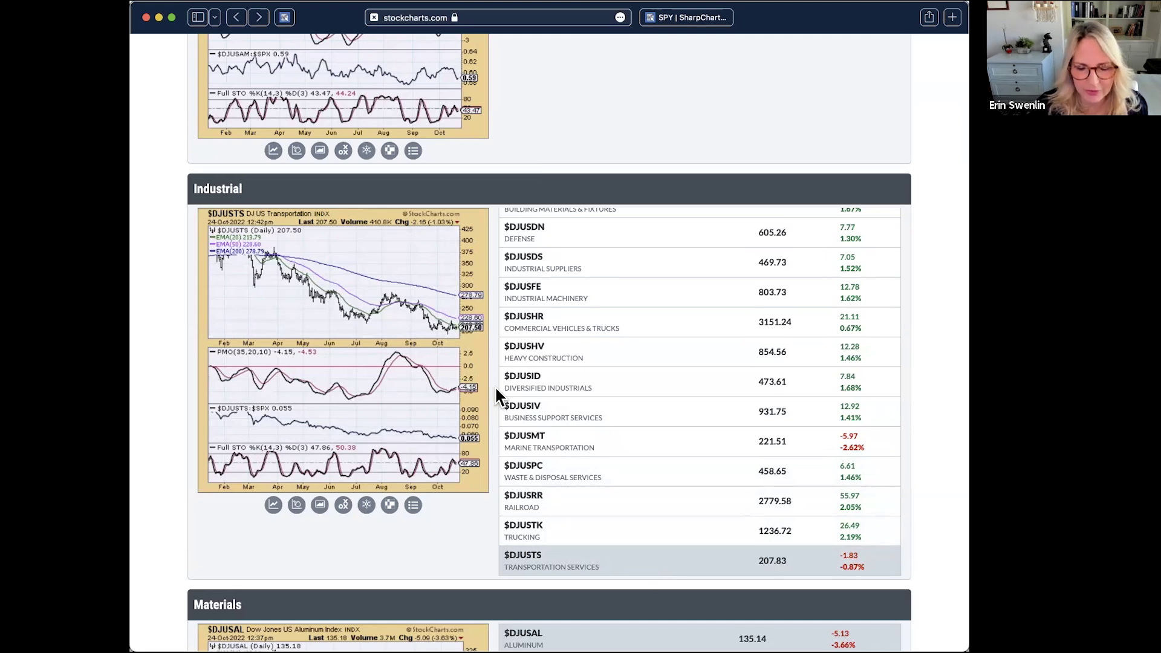
scroll(509, 91, up, 20)
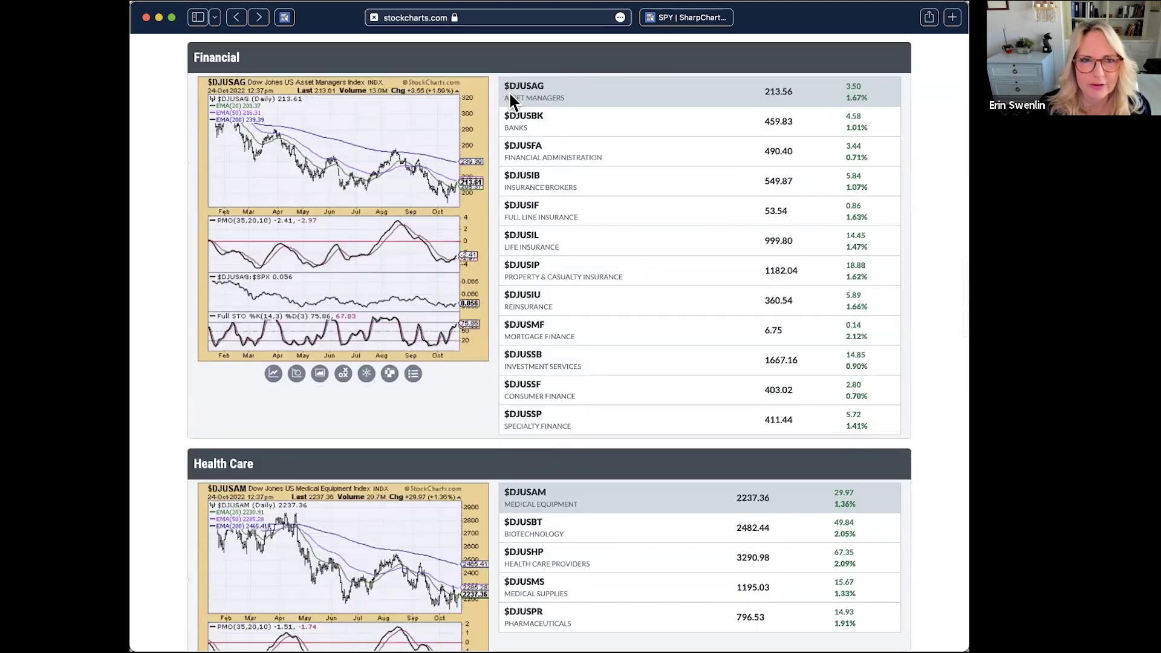
click(511, 53)
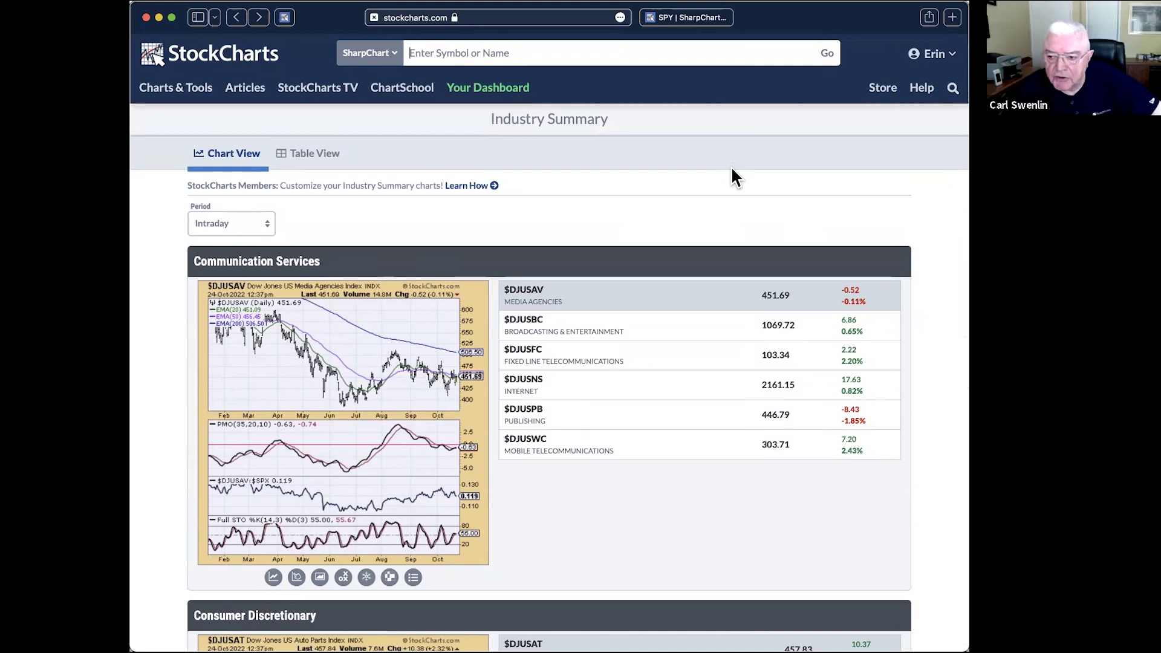
Step: Chart ZBH and review its ZBH:SPY and ZBH:$DJUSAM relative-strength panels
text(zbh)
key(Return)
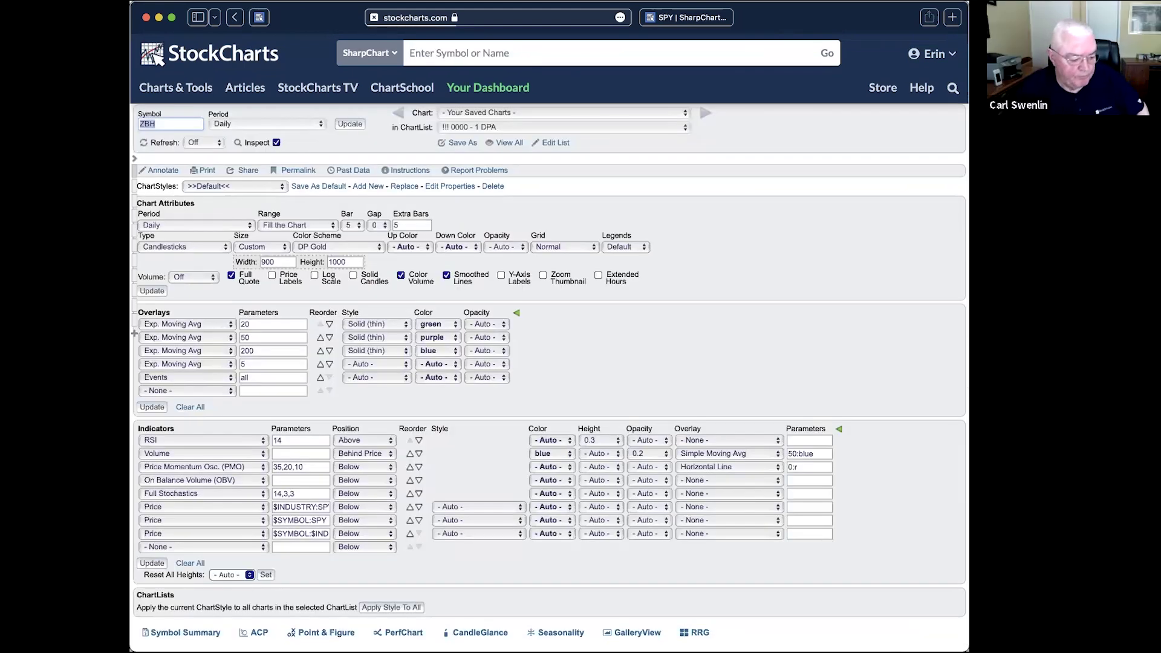
scroll(269, 194, down, 3)
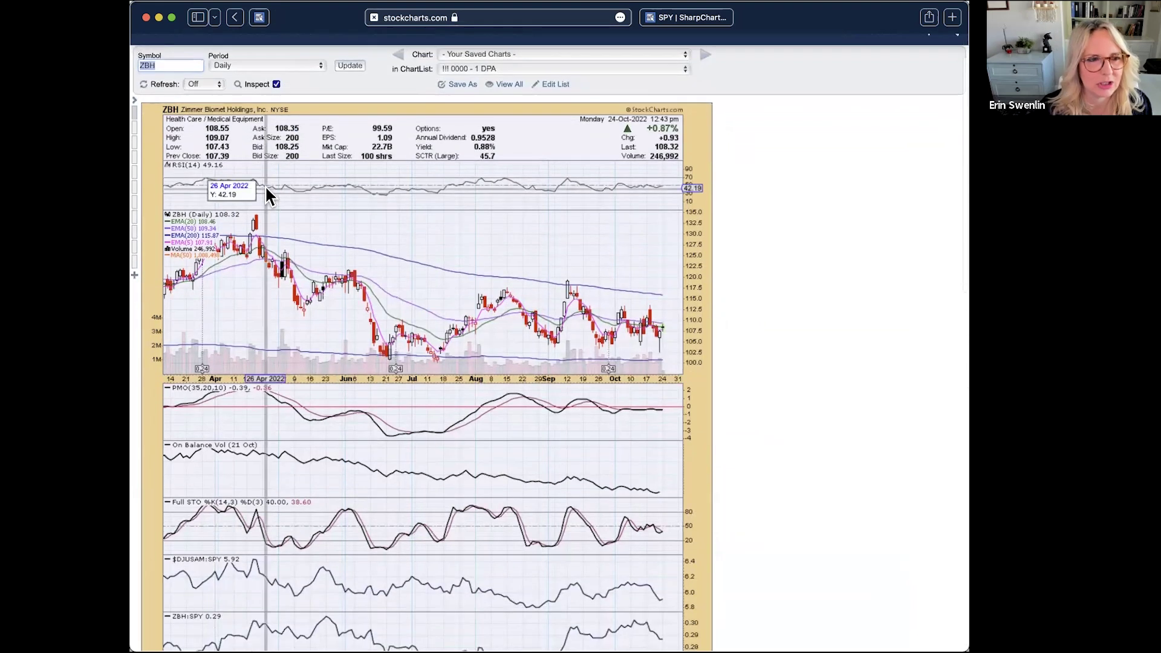
scroll(265, 185, down, 1)
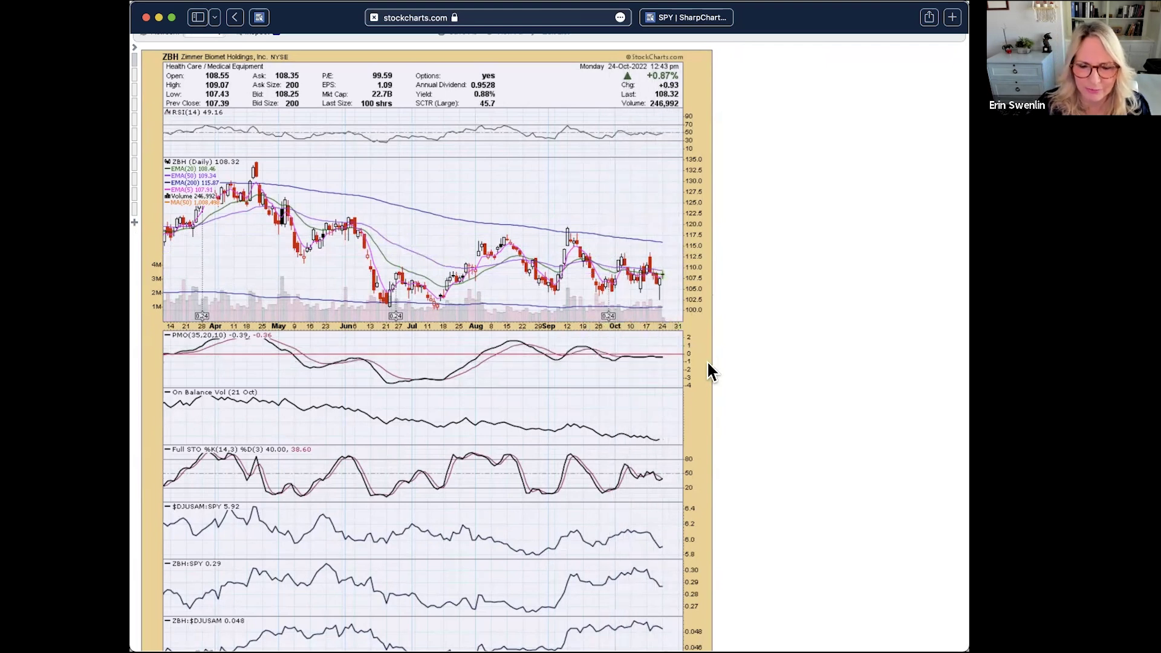
scroll(699, 476, down, 2)
scroll(699, 477, down, 3)
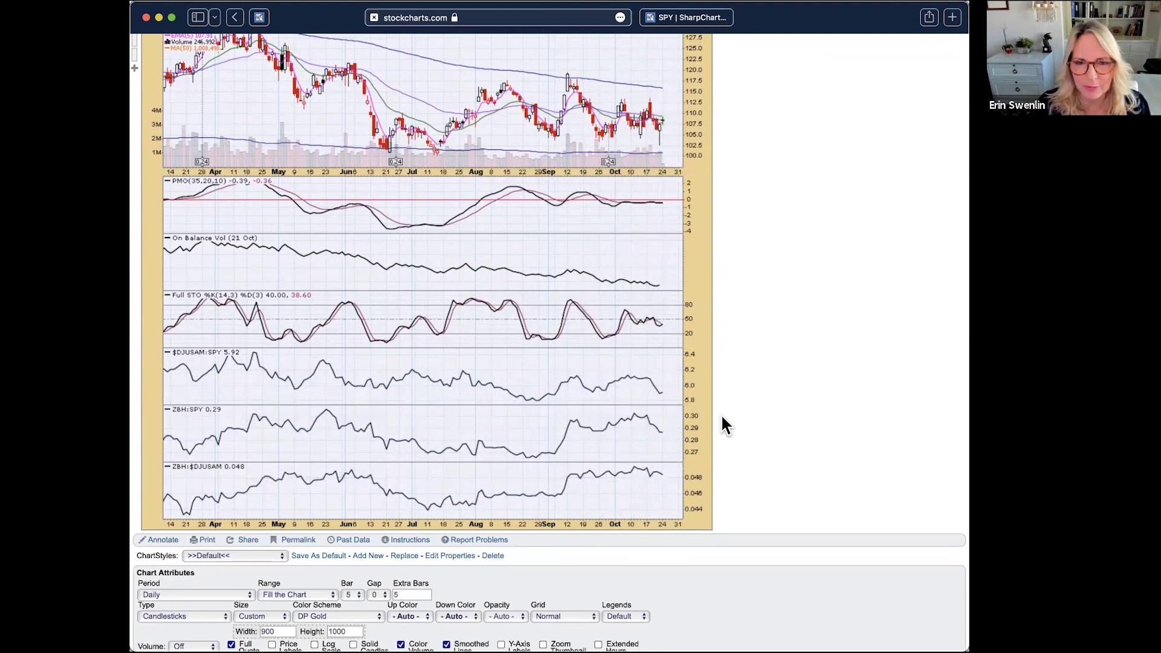
scroll(722, 418, up, 5)
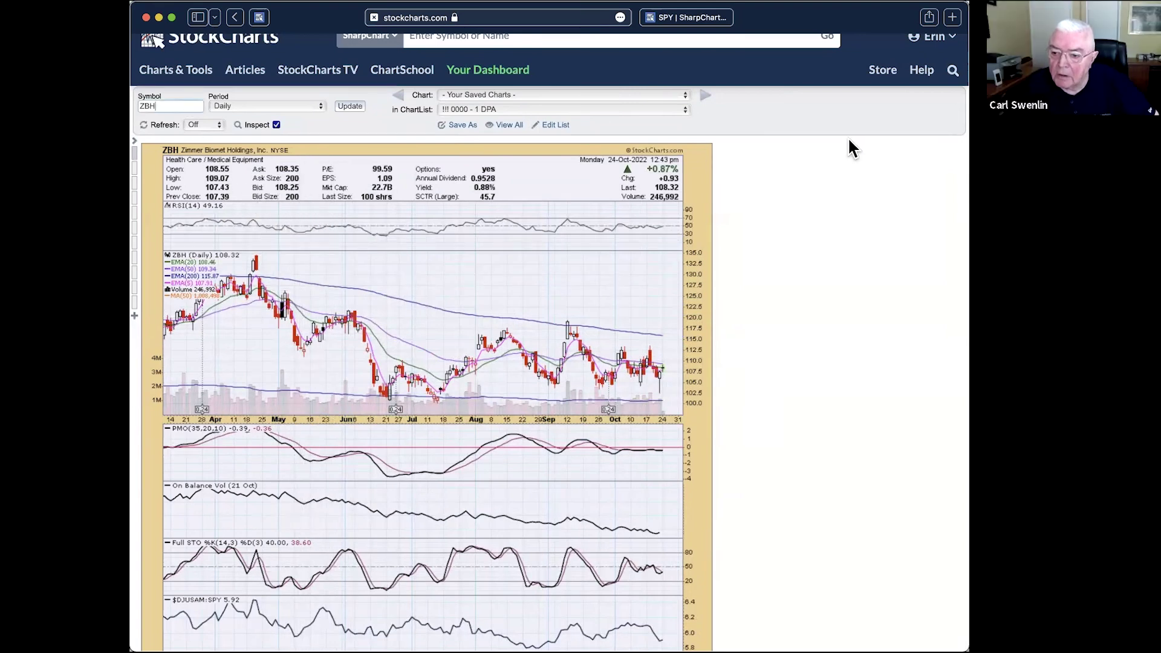
Step: Chart HD and view its HD:SPY and HD:$DJUSHI relative-strength panels
text(HD)
key(Return)
scroll(424, 363, down, 3)
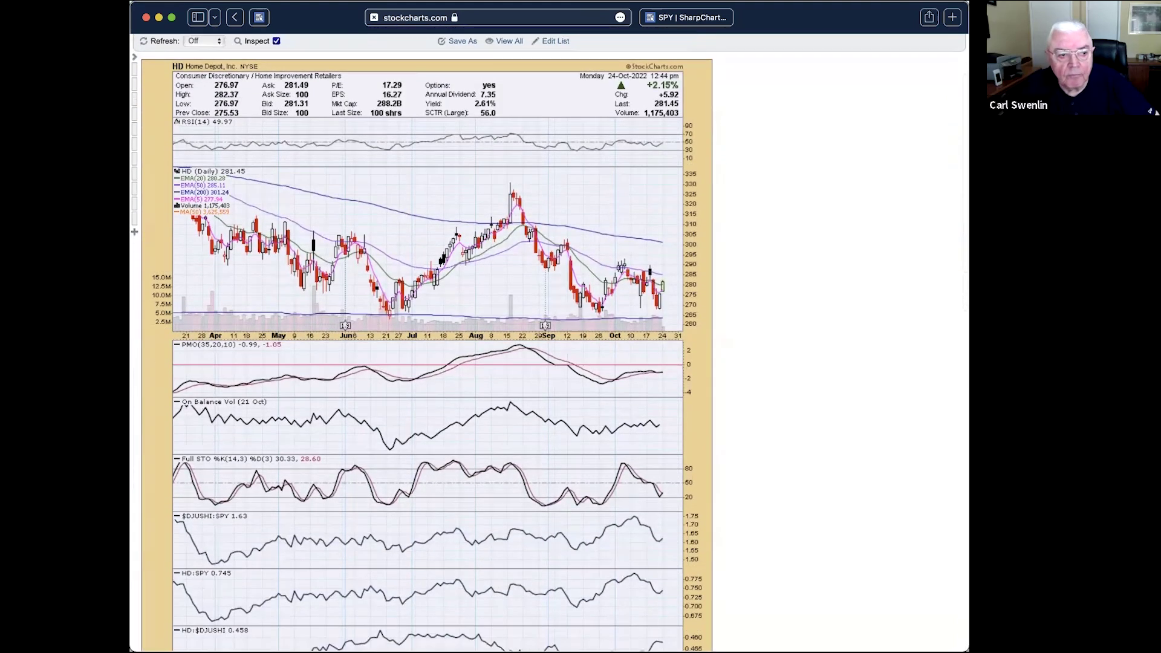
scroll(423, 363, down, 1)
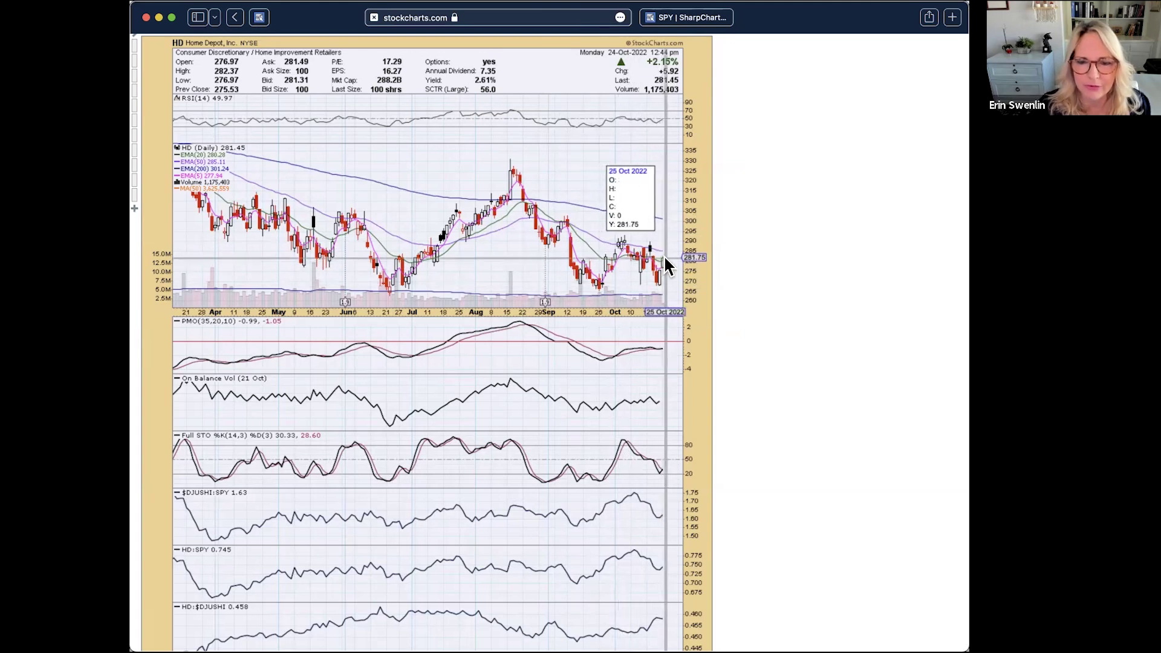
mouse_move(664, 258)
mouse_down()
mouse_move(663, 214)
mouse_move(406, 207)
mouse_move(568, 207)
mouse_move(664, 293)
mouse_up()
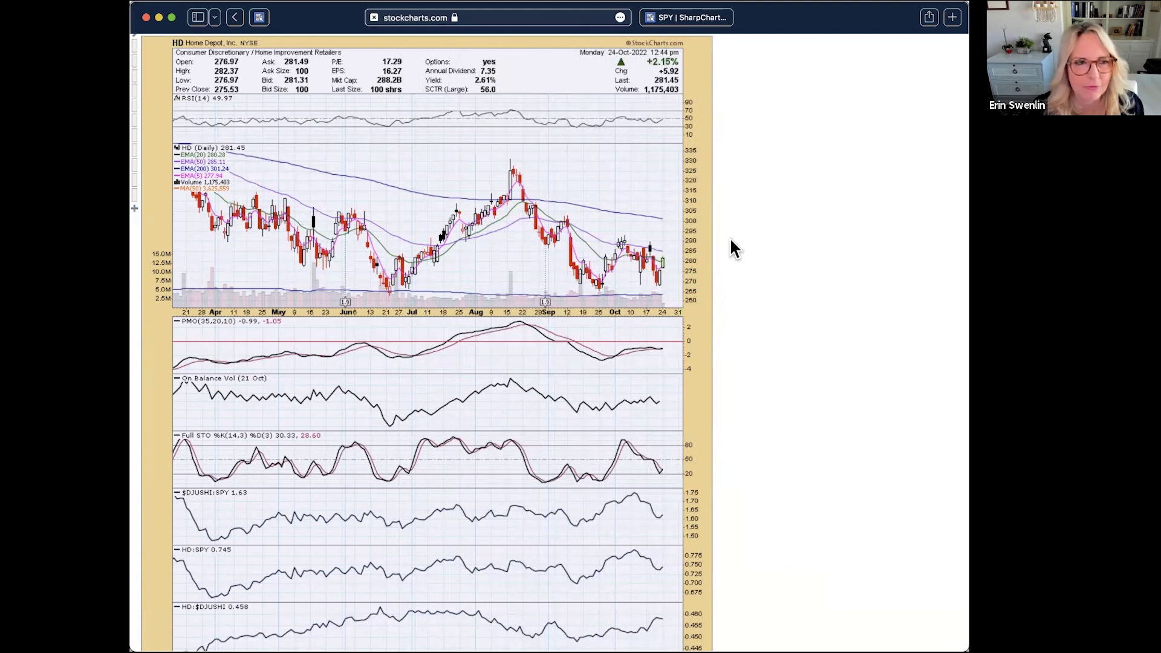
scroll(536, 236, up, 3)
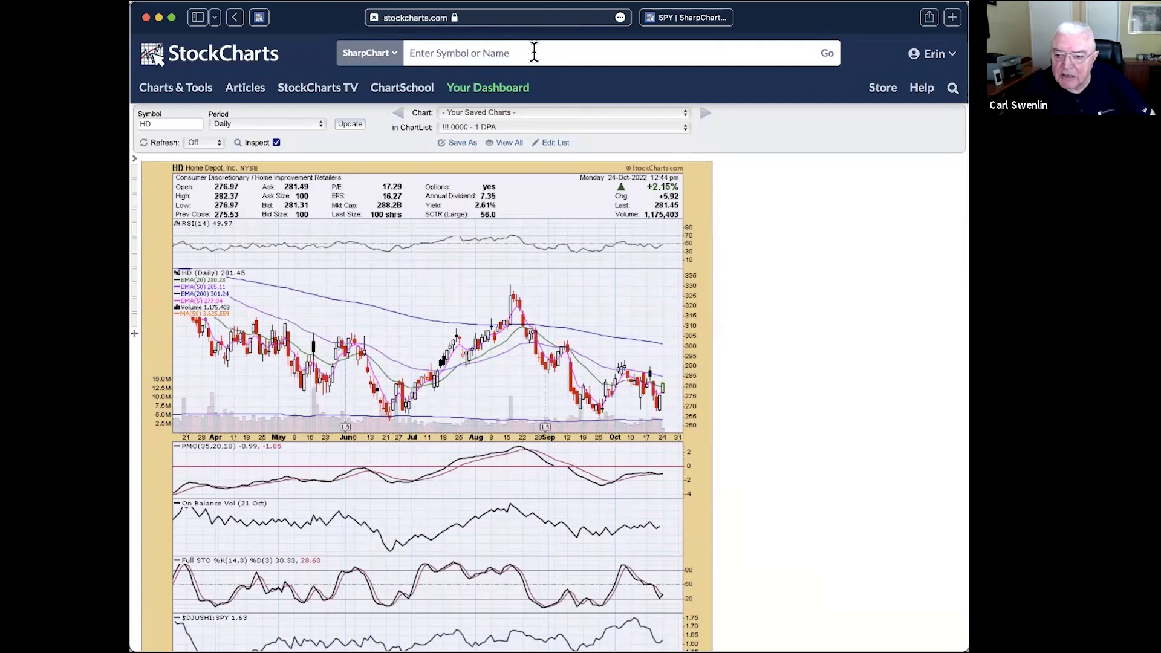
Step: Chart INDI and review its panels: RSI 51.83, PMO -1.20, empty industry comparisons
click(534, 52)
text(indi)
key(Return)
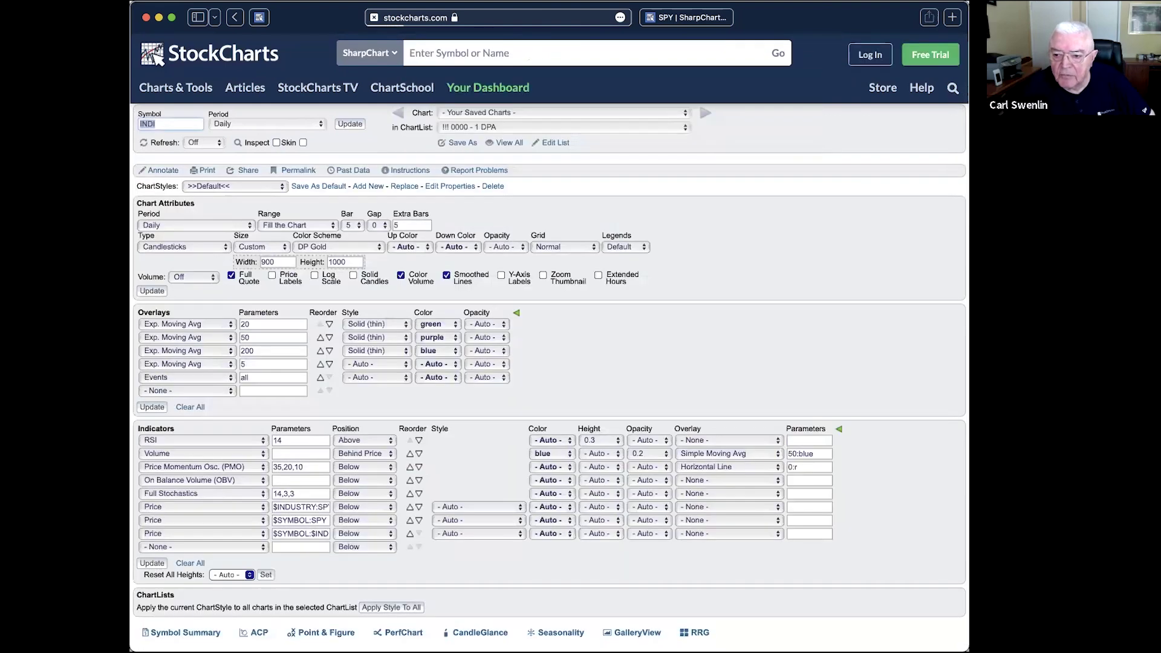
scroll(423, 339, down, 3)
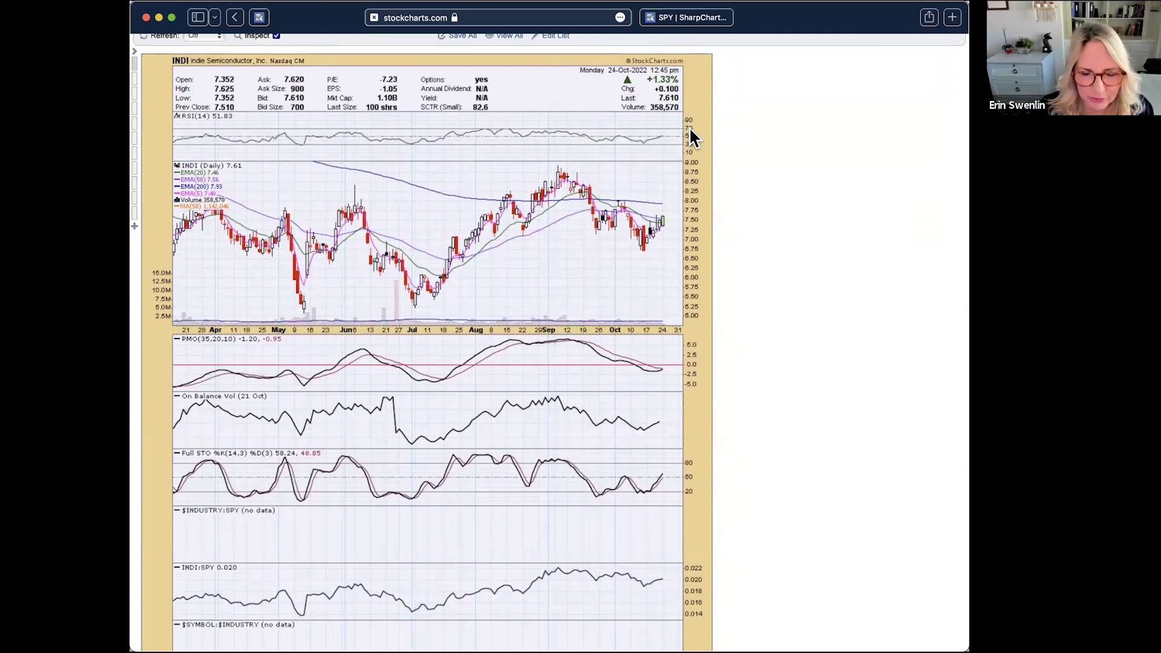
scroll(692, 136, down, 3)
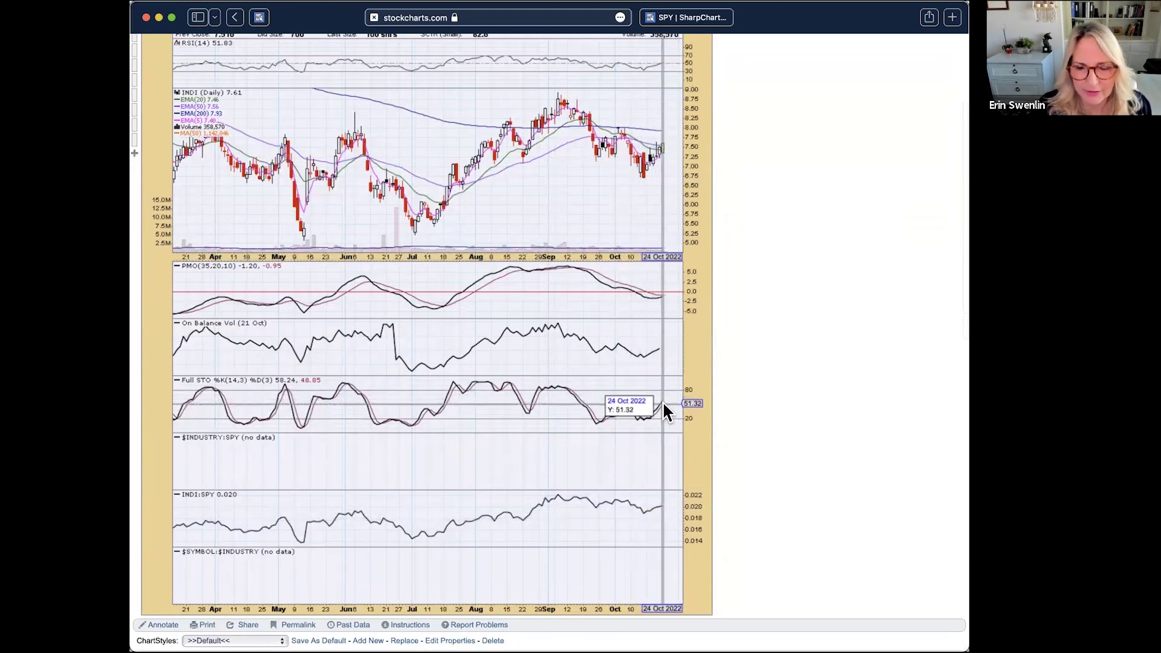
scroll(699, 307, up, 3)
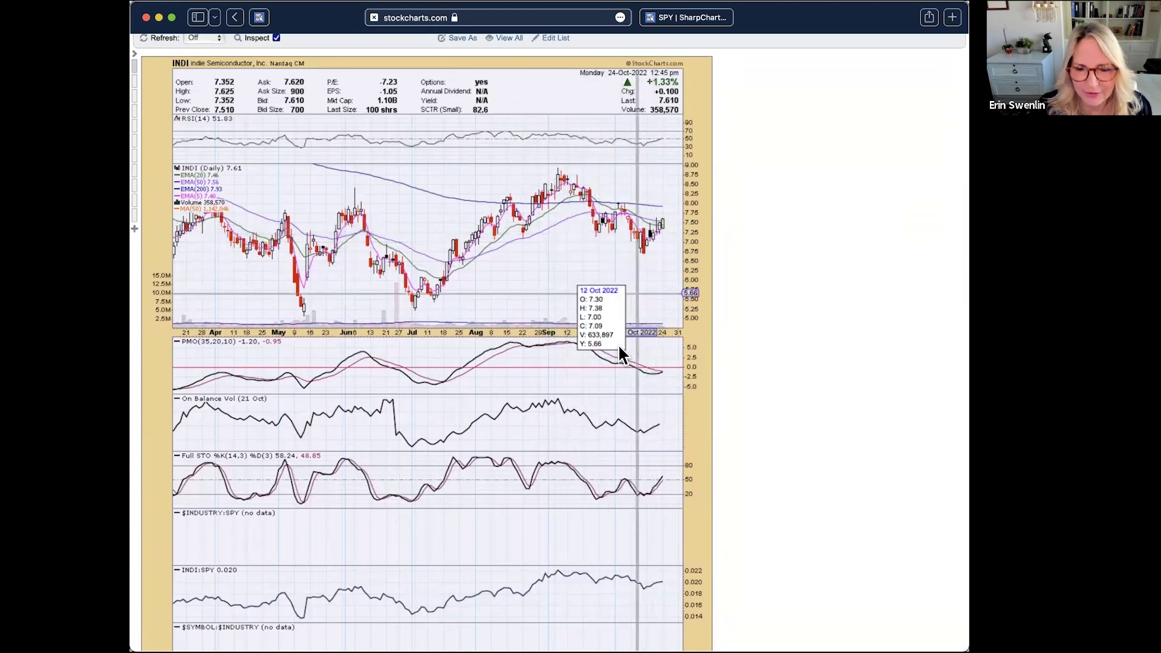
scroll(630, 441, down, 1)
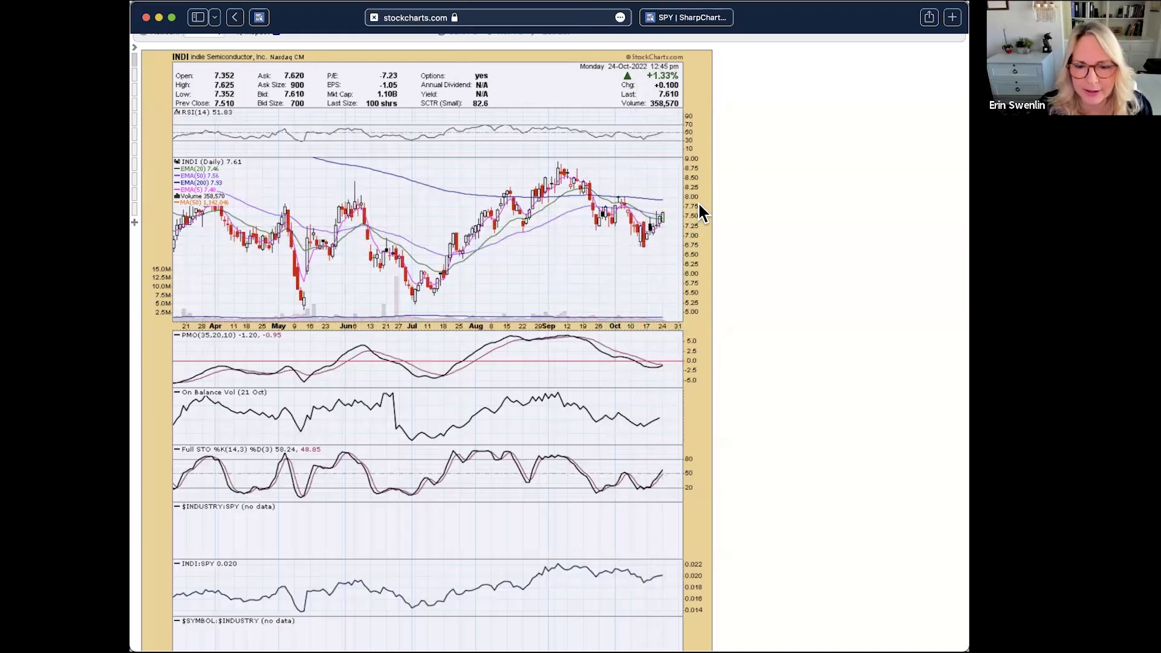
scroll(698, 201, down, 3)
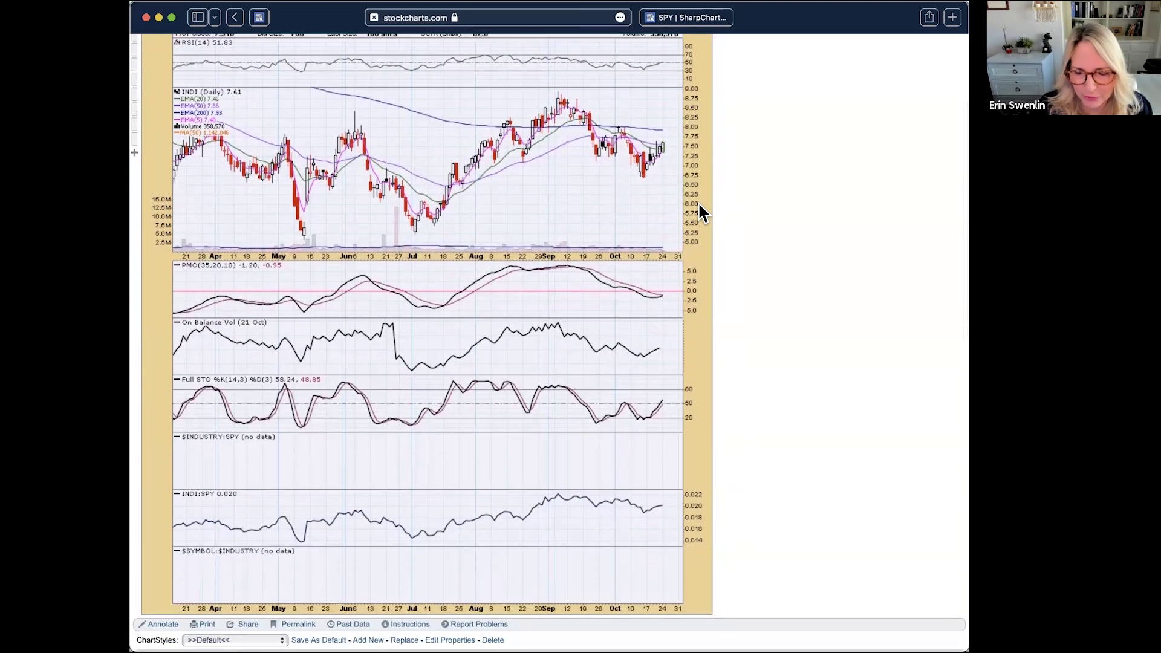
scroll(698, 201, up, 3)
scroll(698, 201, up, 1)
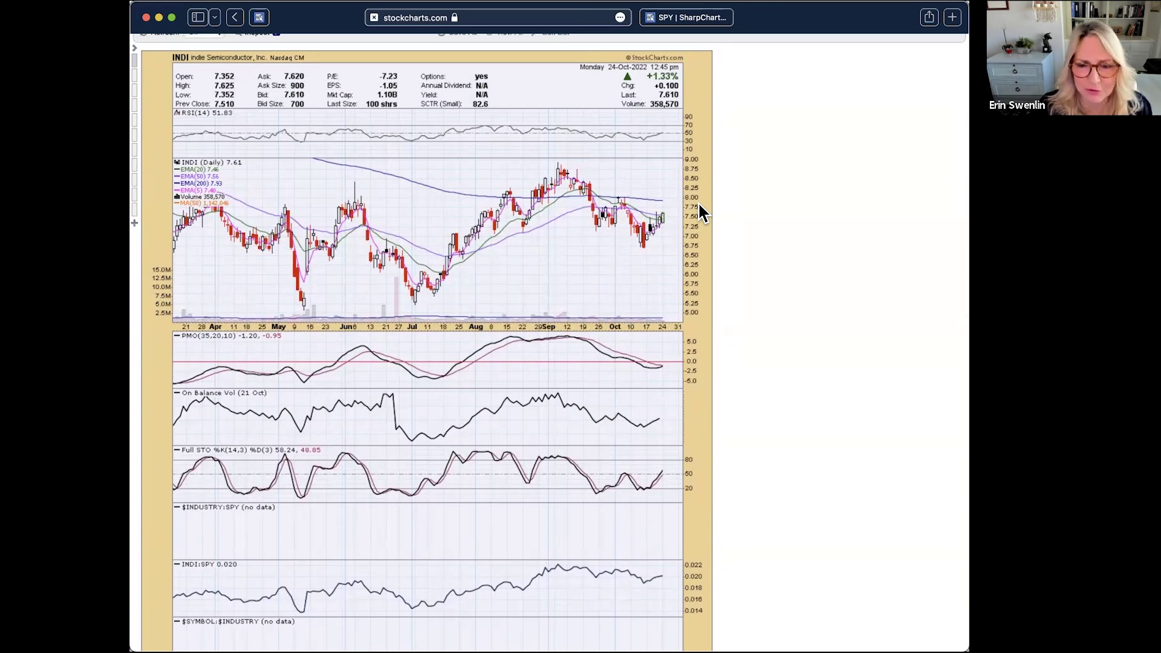
scroll(700, 207, up, 3)
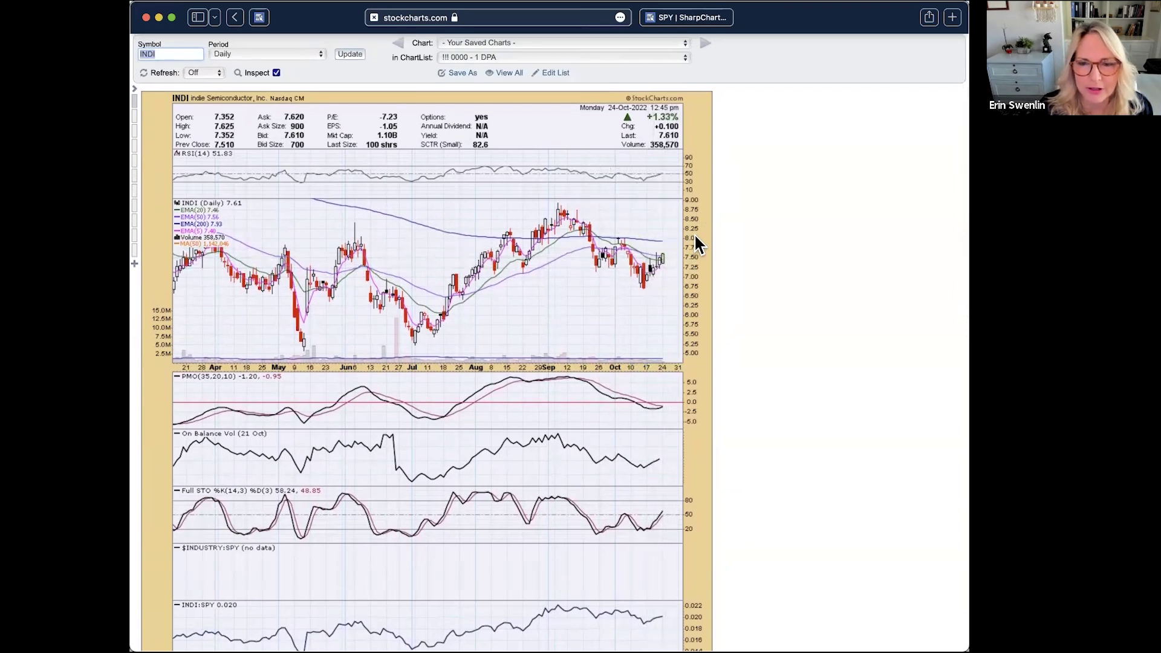
scroll(696, 242, up, 3)
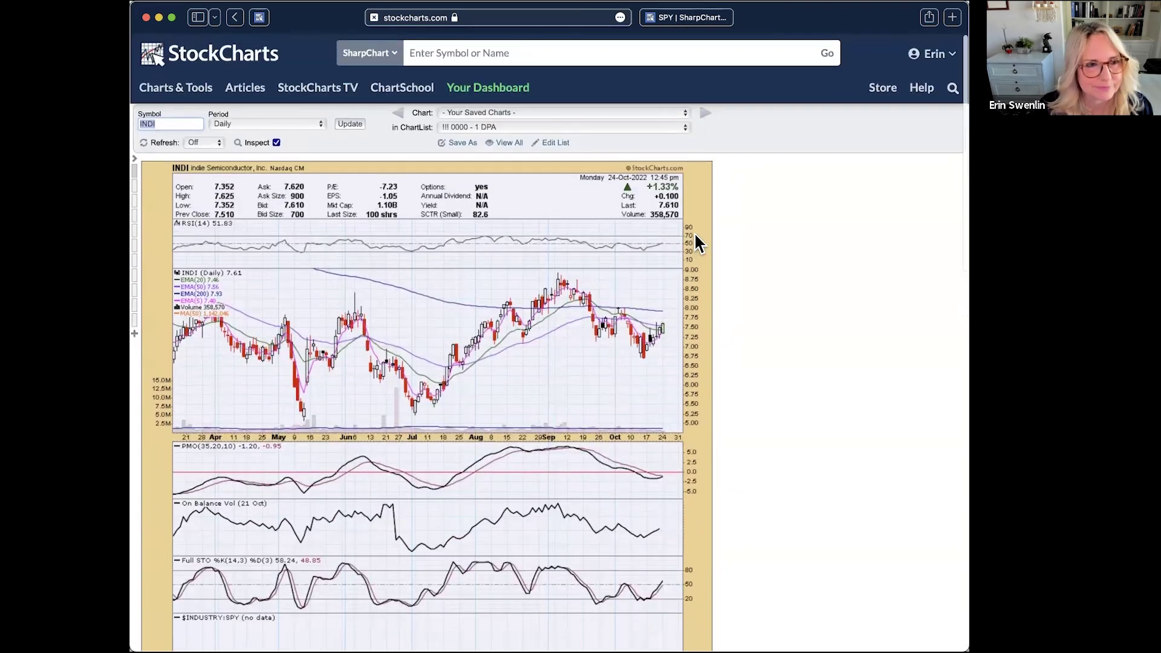
Step: Chart CORT and scroll through its RSI, PMO, OBV and stochastic panels
click(537, 55)
text(co)
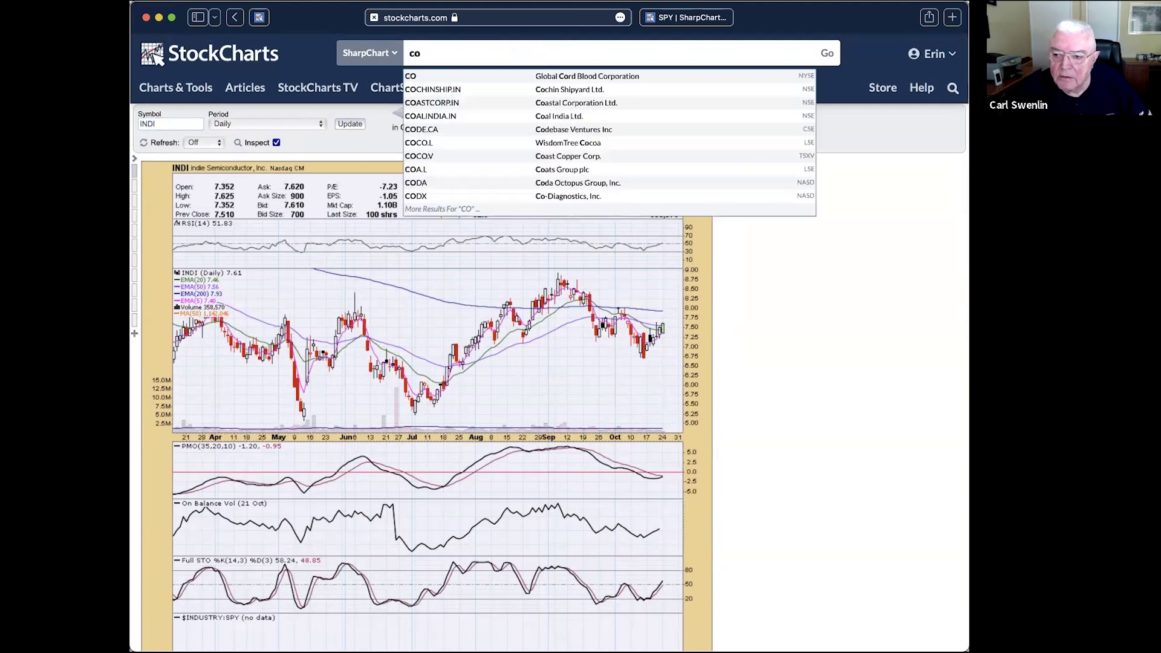
text(rt)
key(Return)
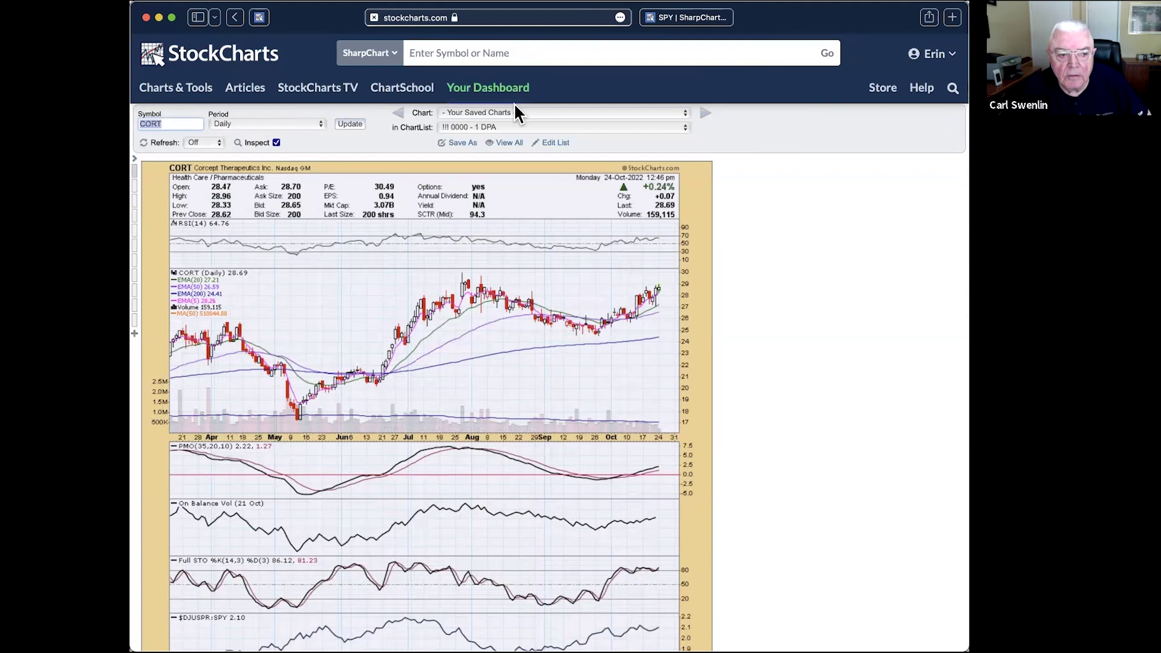
scroll(514, 103, down, 3)
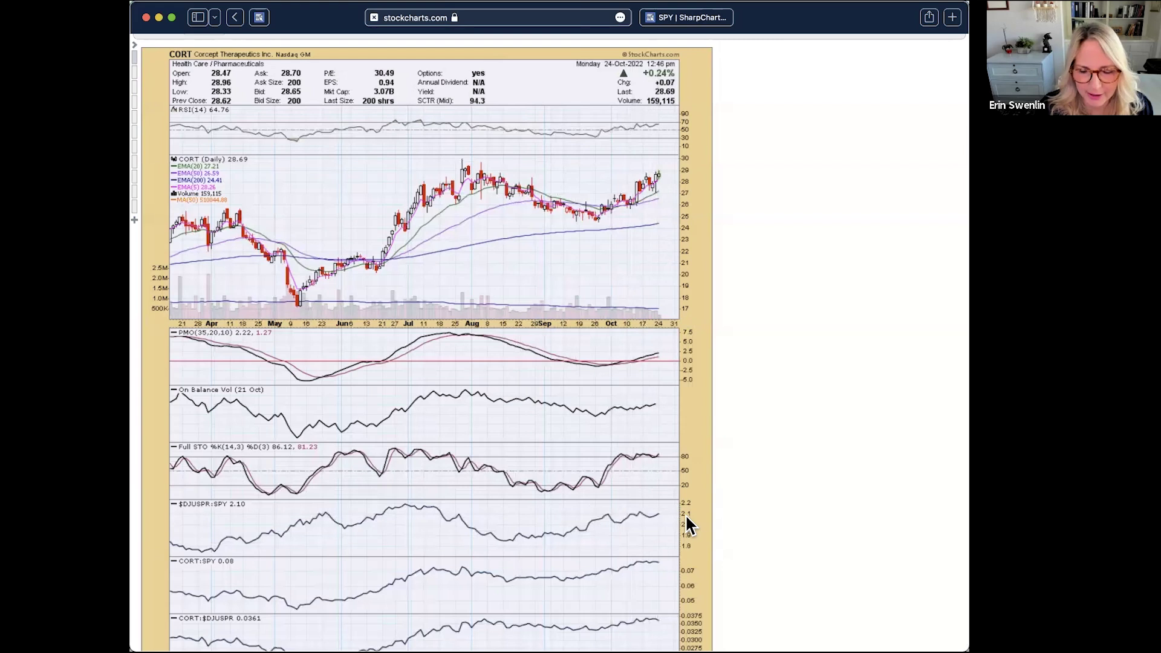
scroll(687, 524, down, 3)
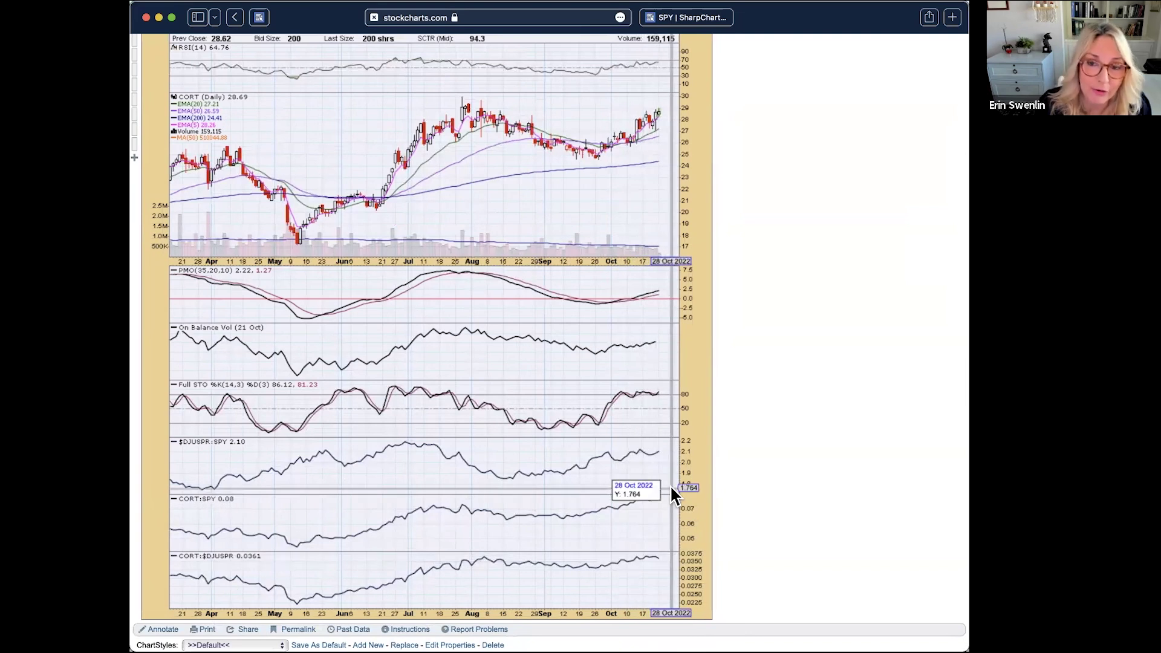
scroll(671, 489, up, 3)
scroll(671, 489, up, 2)
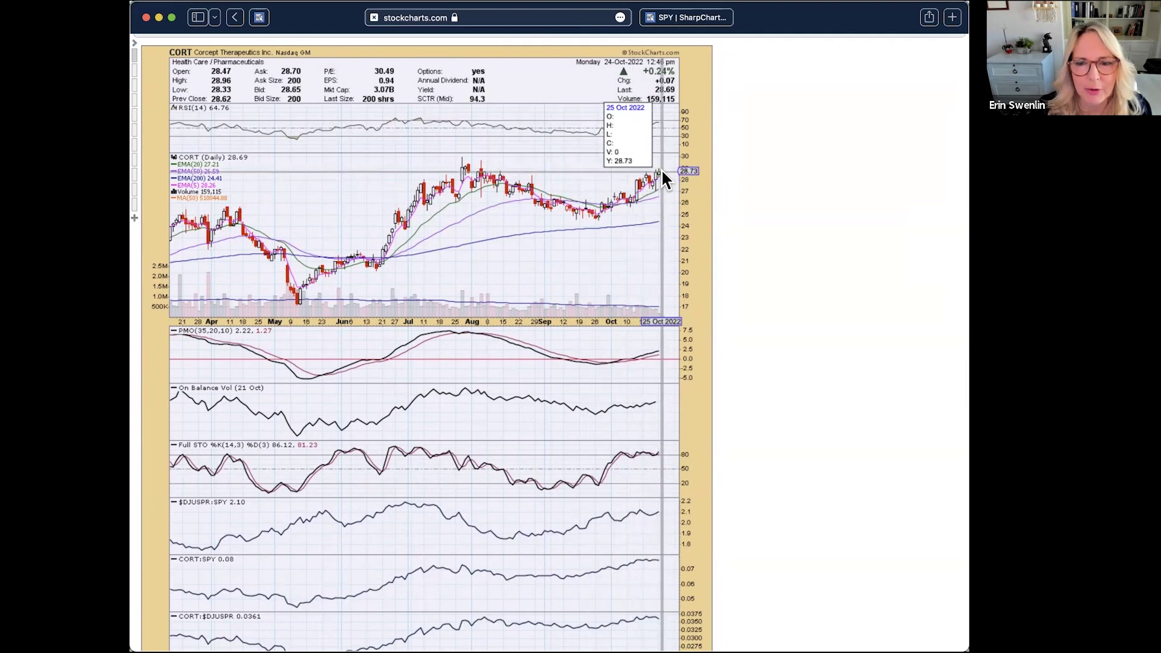
Step: Measure the recent price change on the CORT chart
drag(663, 172, 604, 195)
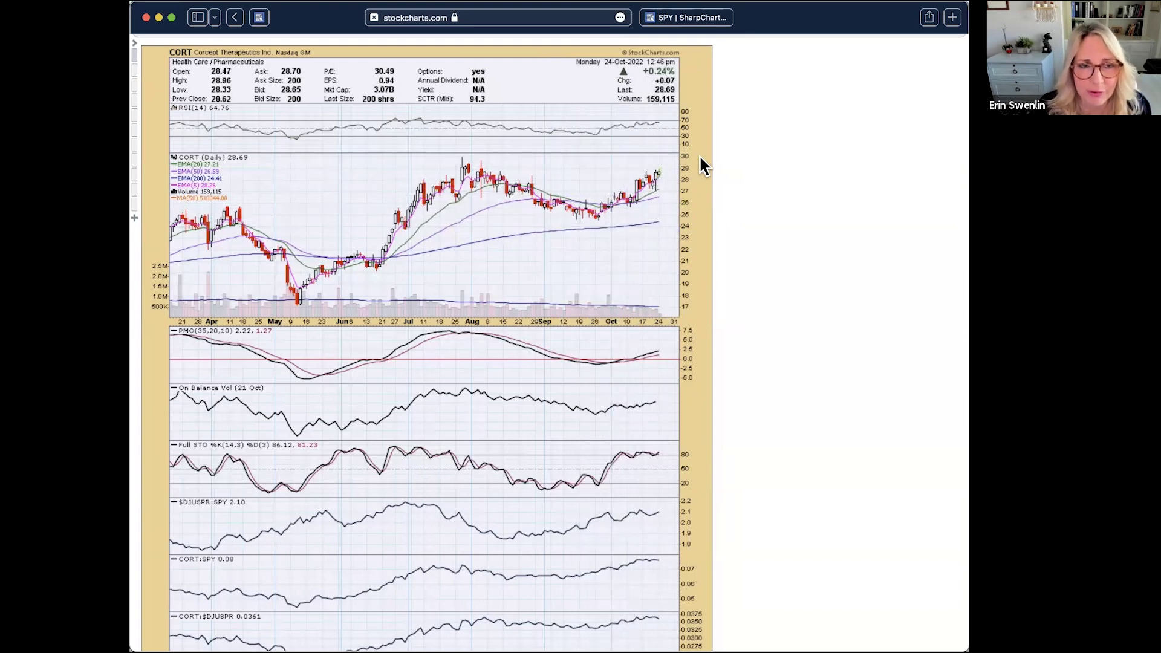
scroll(700, 158, up, 2)
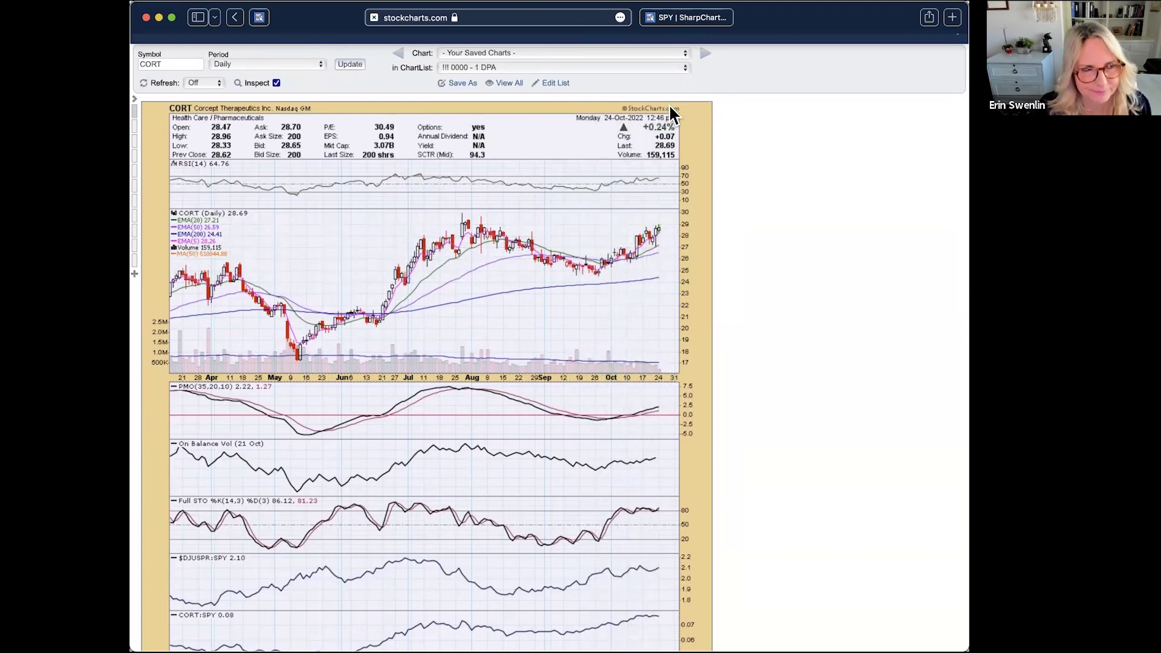
scroll(671, 112, up, 2)
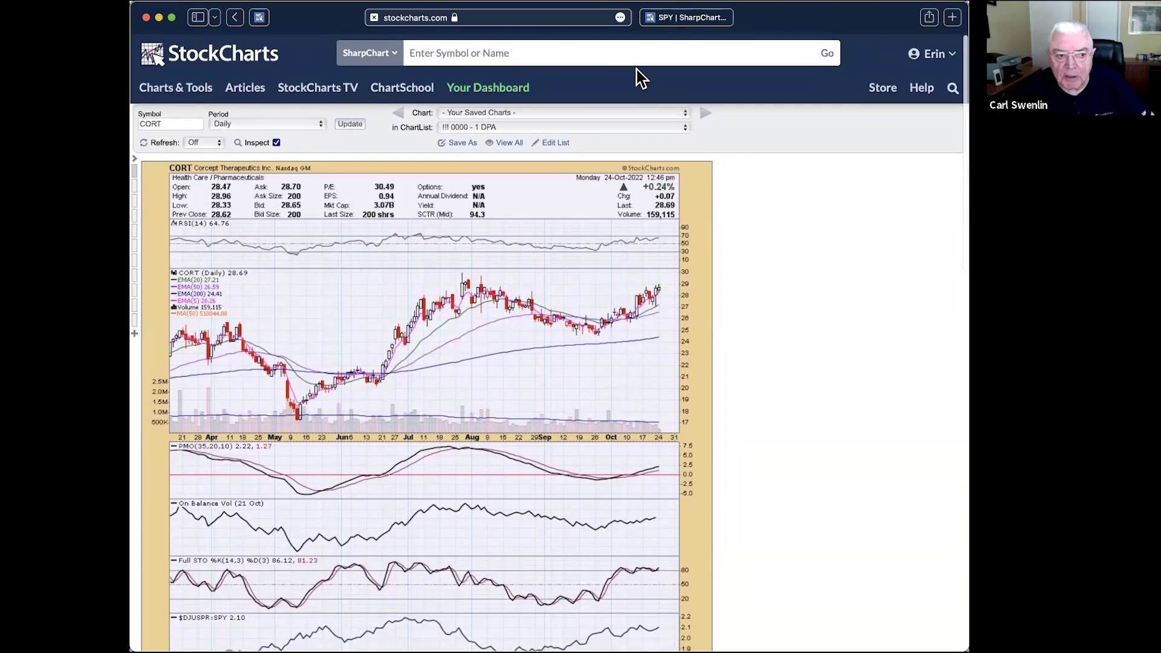
Step: Load the STIP daily chart and measure its recent price move on the price panel
click(606, 53)
text(stip)
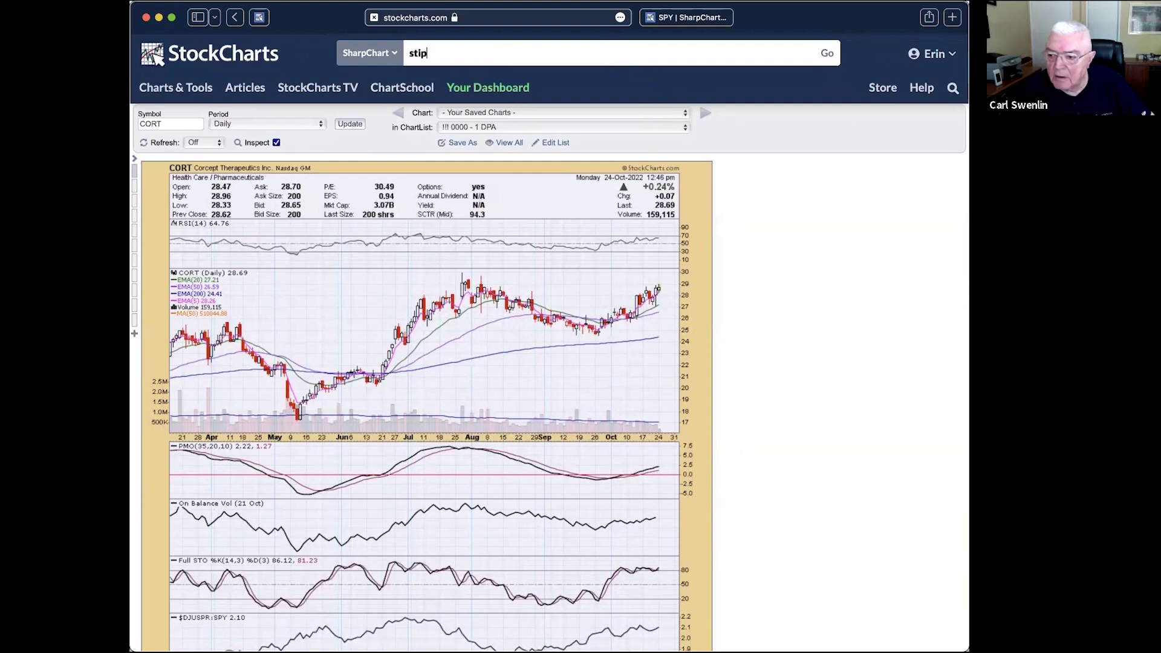
key(Return)
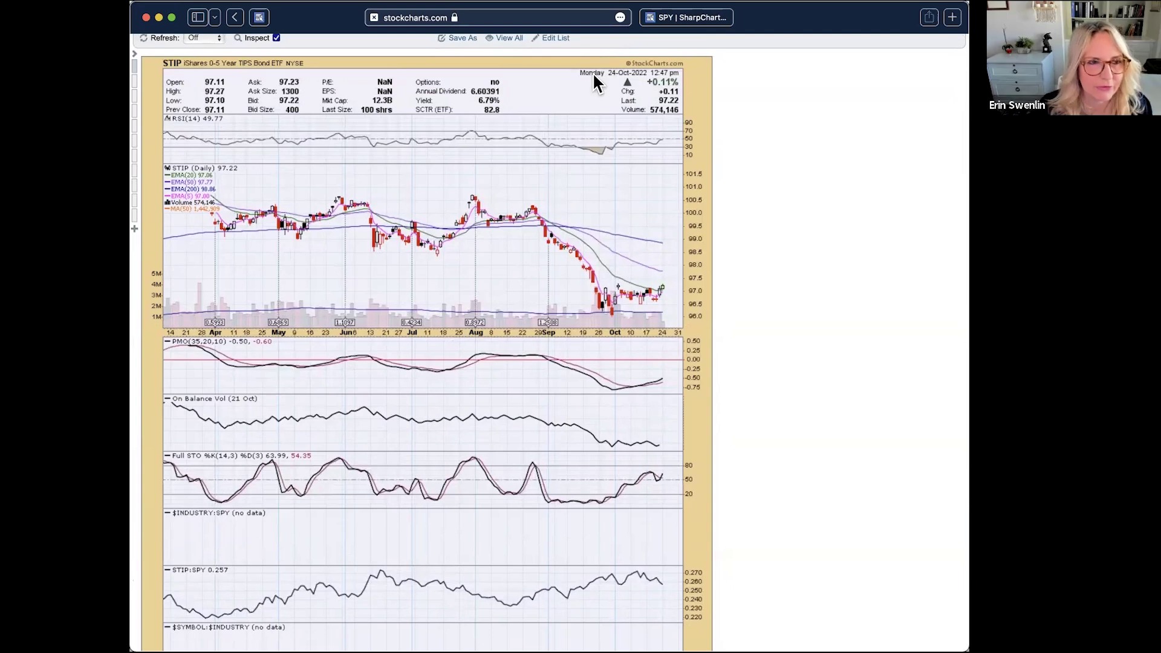
scroll(718, 111, down, 1)
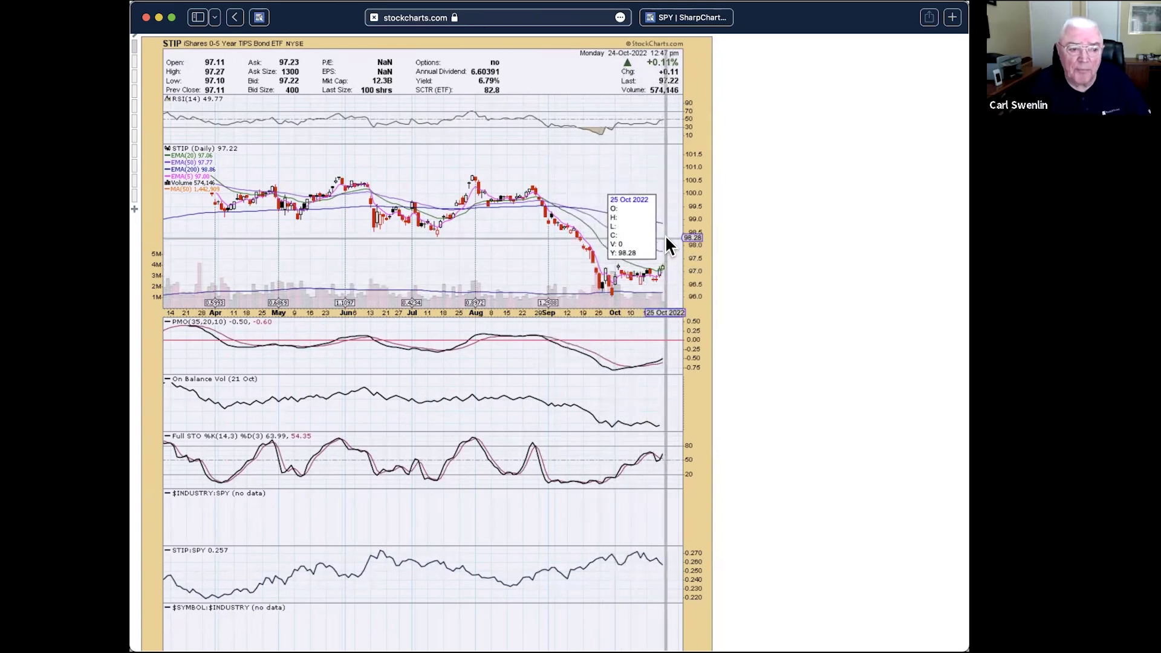
drag(665, 264, 668, 236)
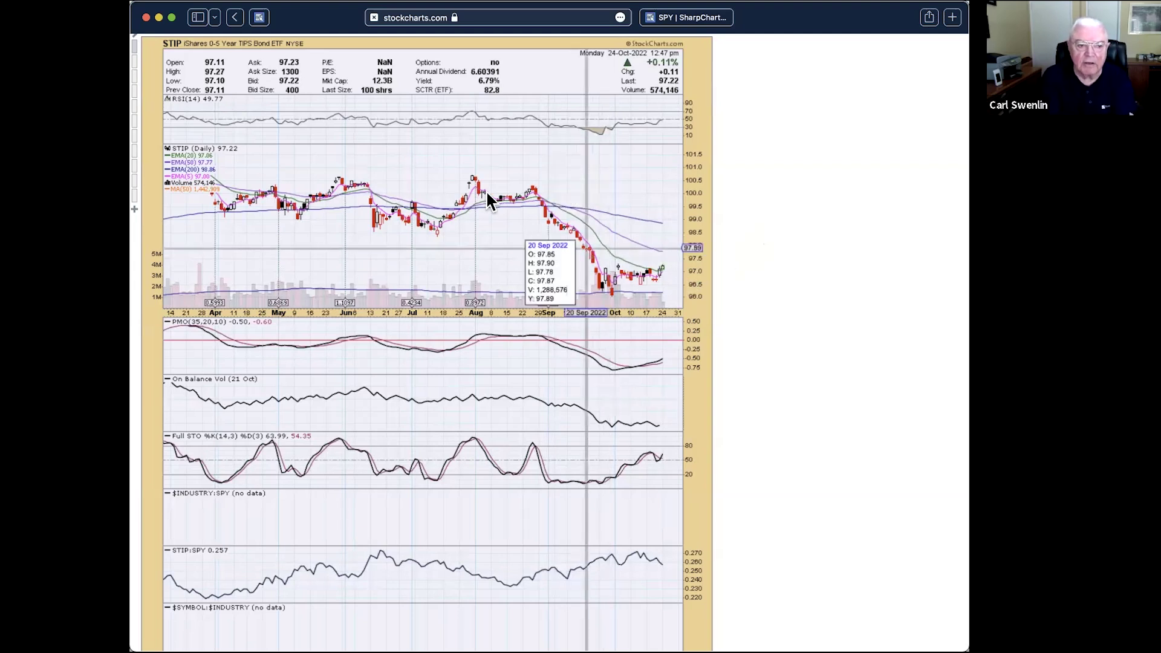
Step: Redraw STIP as a 5-year weekly chart using the DP Weekly style
click(152, 107)
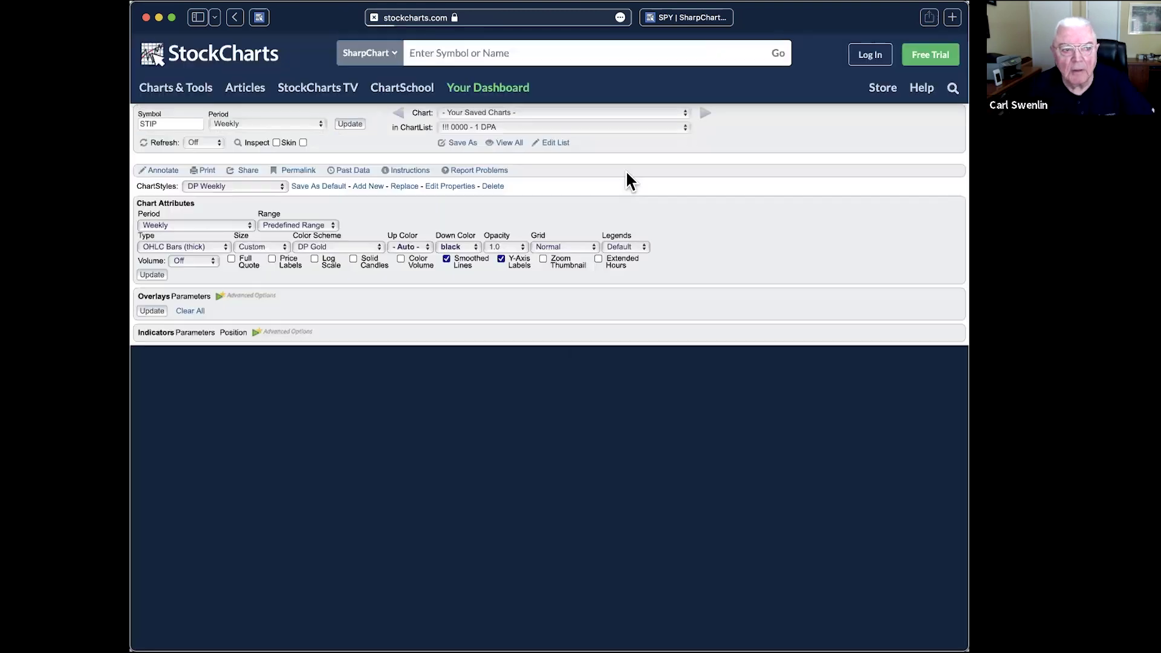
scroll(675, 171, down, 1)
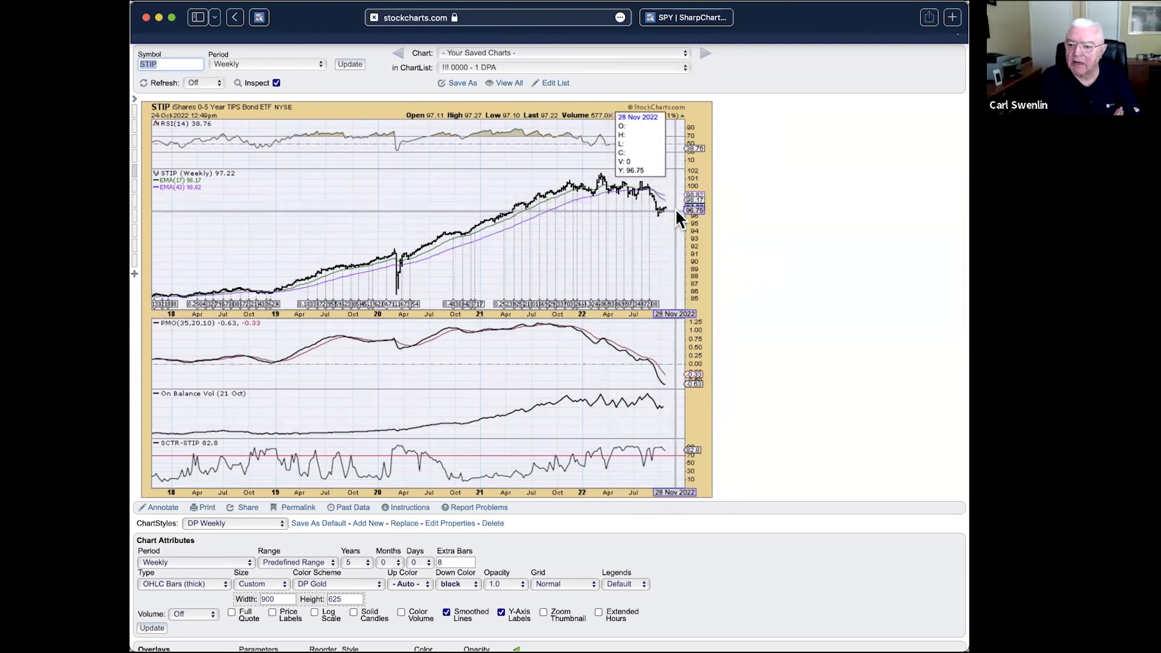
scroll(674, 208, up, 2)
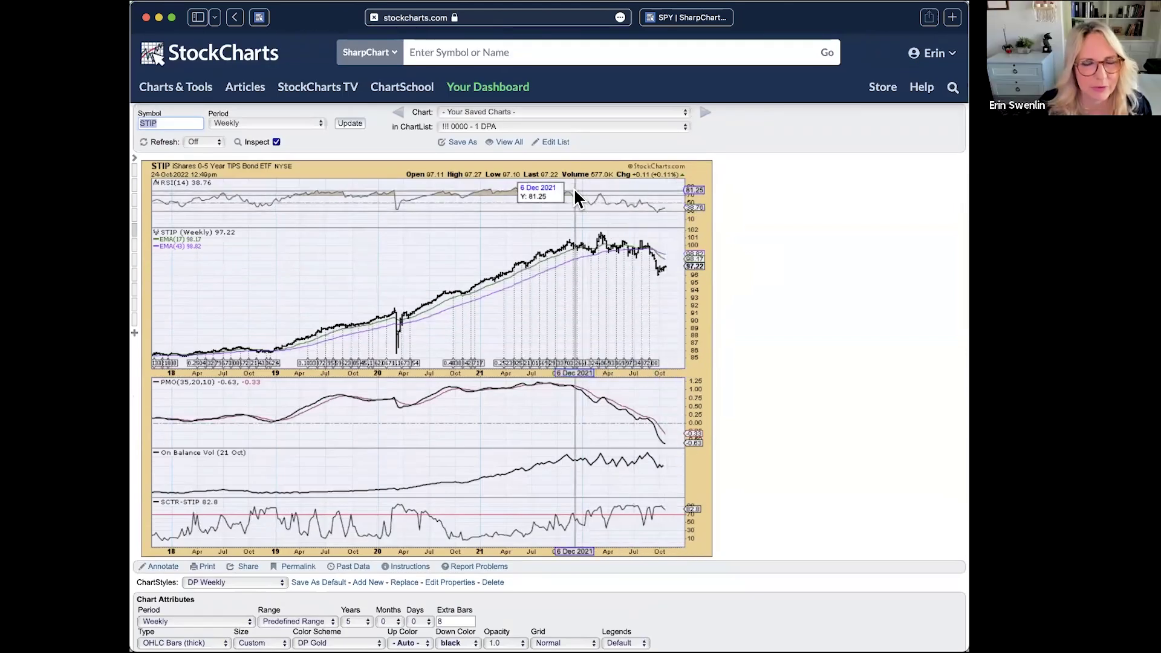
Step: Load the saved '100 - 5-mo Candle' SPY daily chart and review its indicator panels
click(580, 112)
click(589, 127)
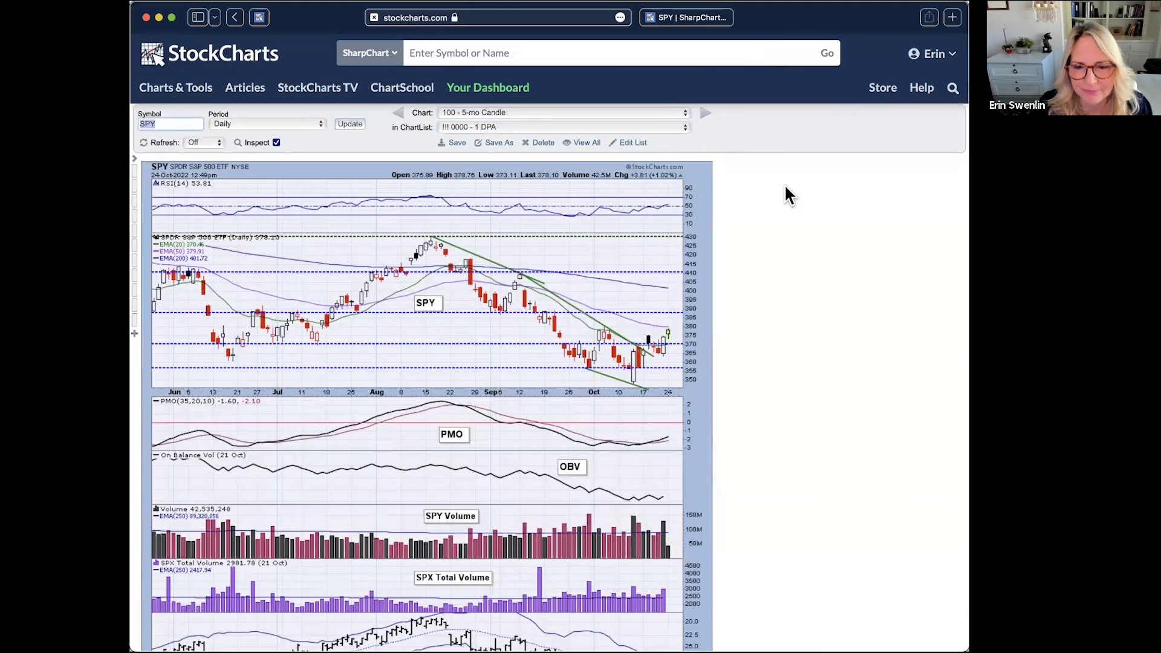
scroll(785, 184, down, 4)
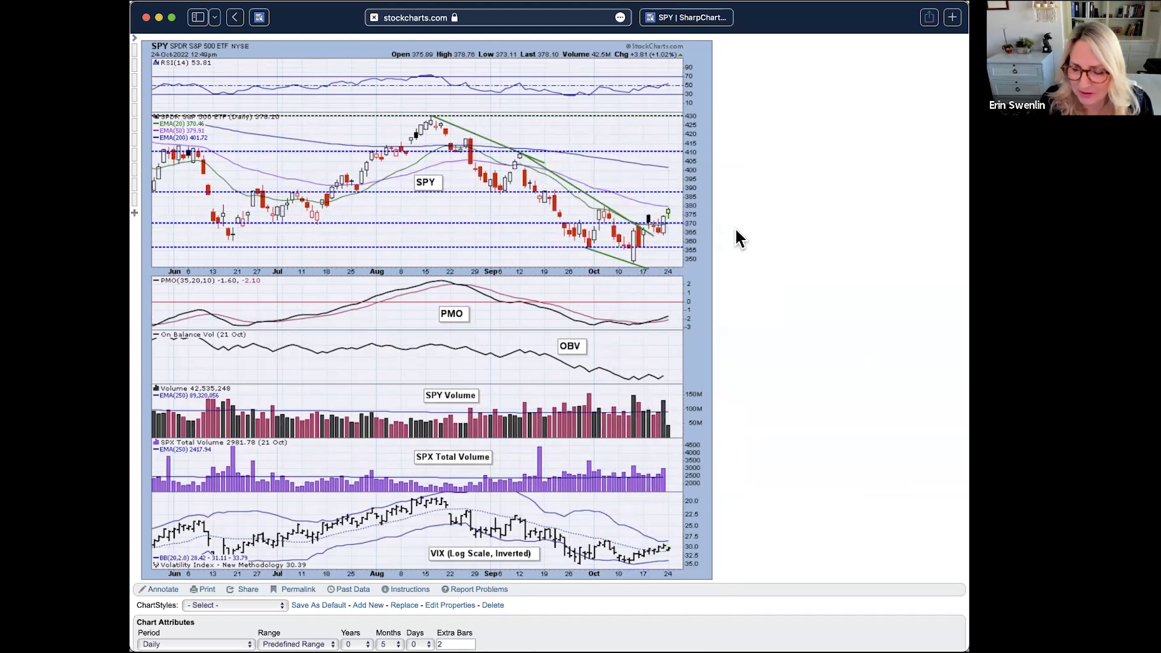
scroll(736, 230, up, 1)
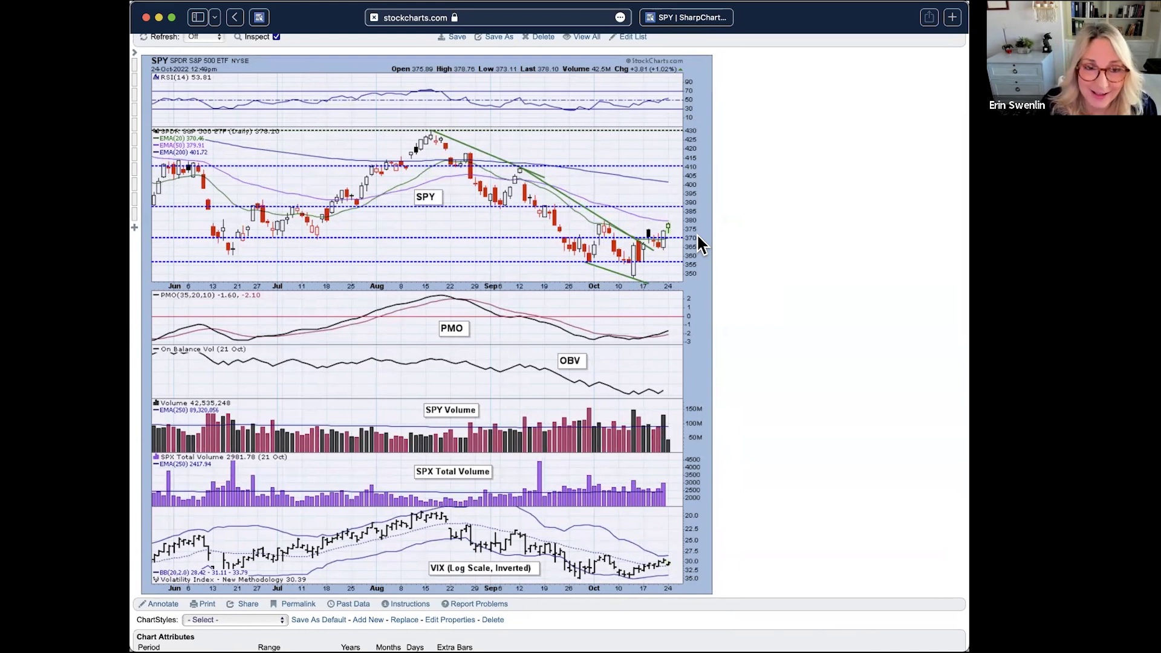
mouse_move(643, 228)
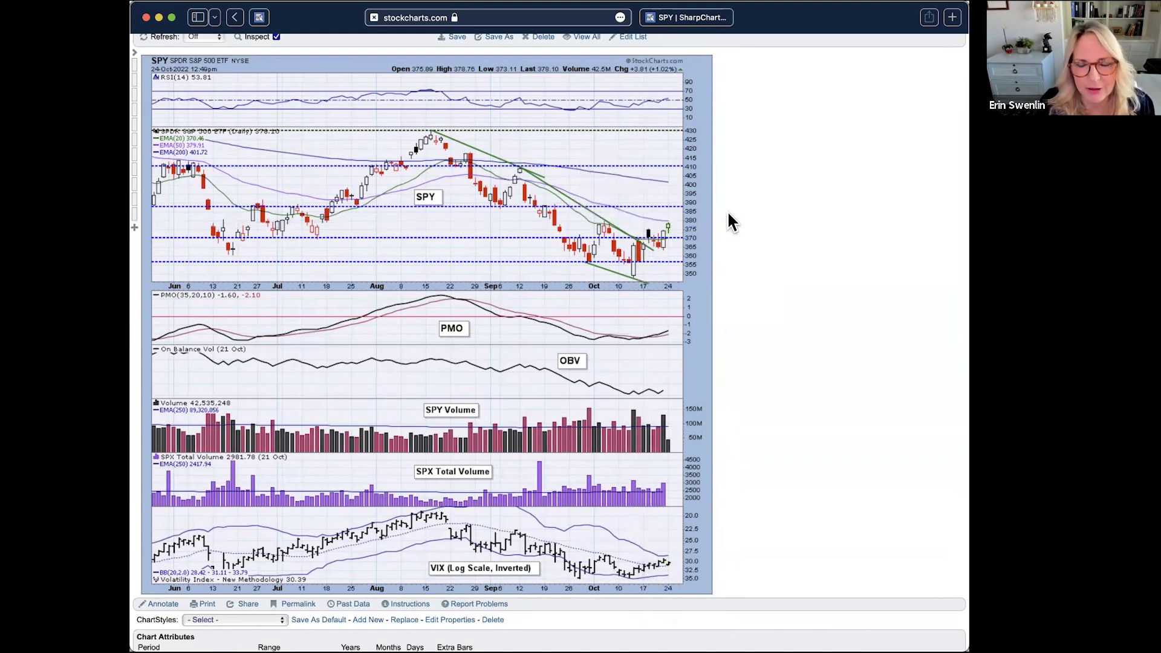
mouse_move(649, 251)
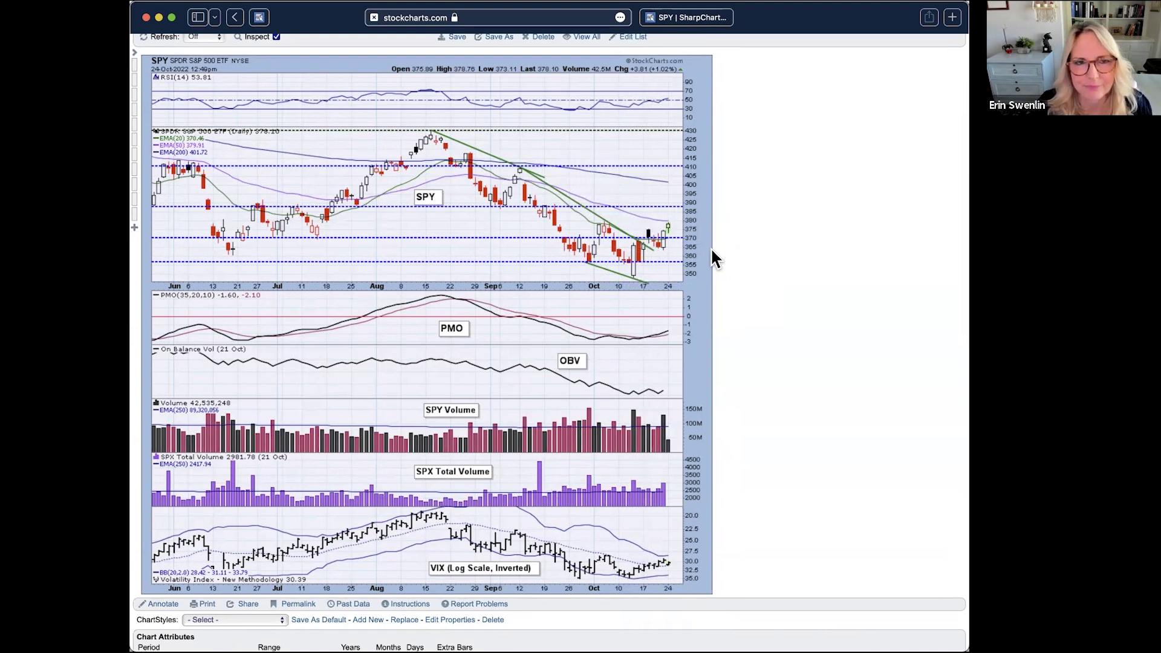
scroll(711, 251, up, 2)
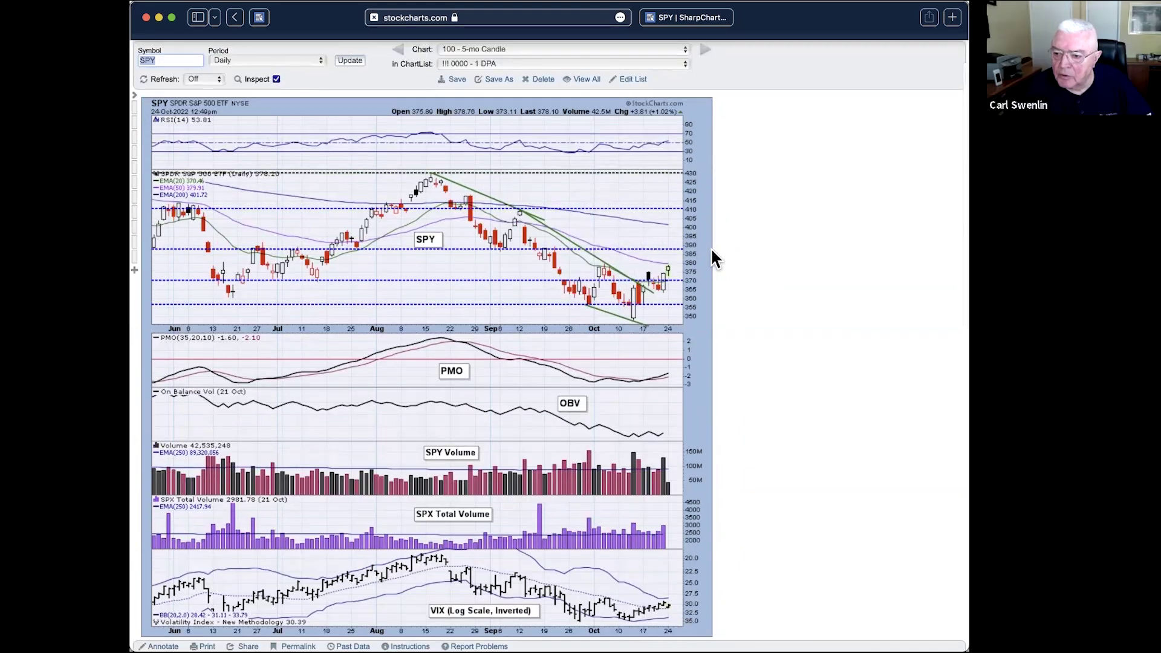
scroll(711, 251, up, 3)
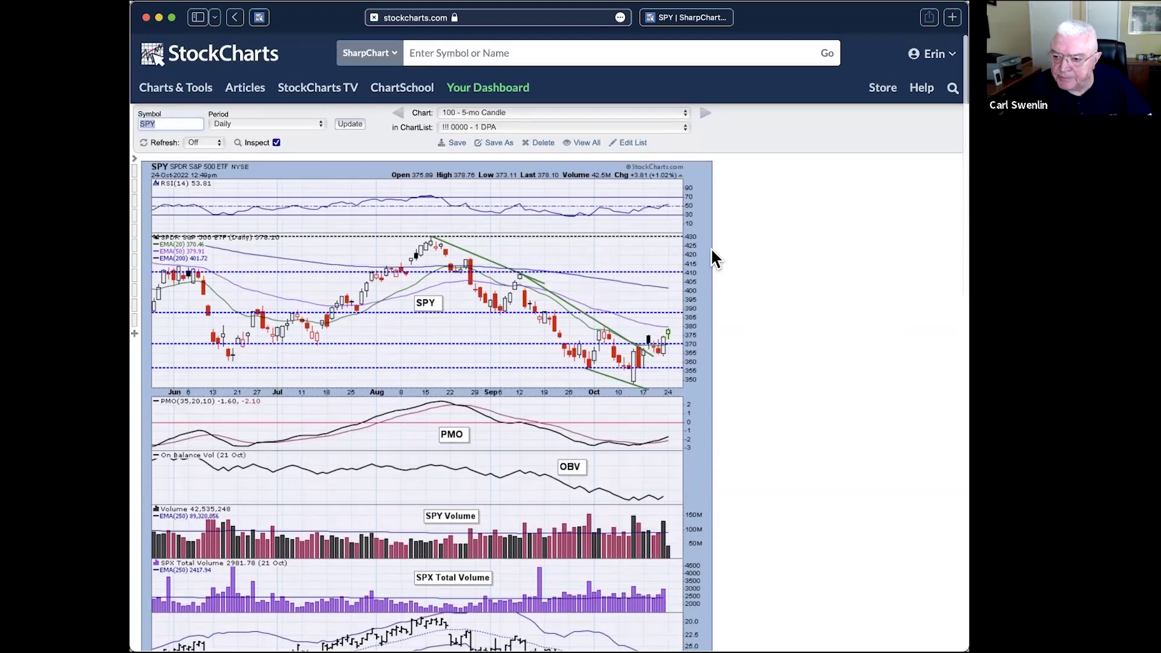
scroll(711, 251, down, 10)
scroll(712, 251, up, 2)
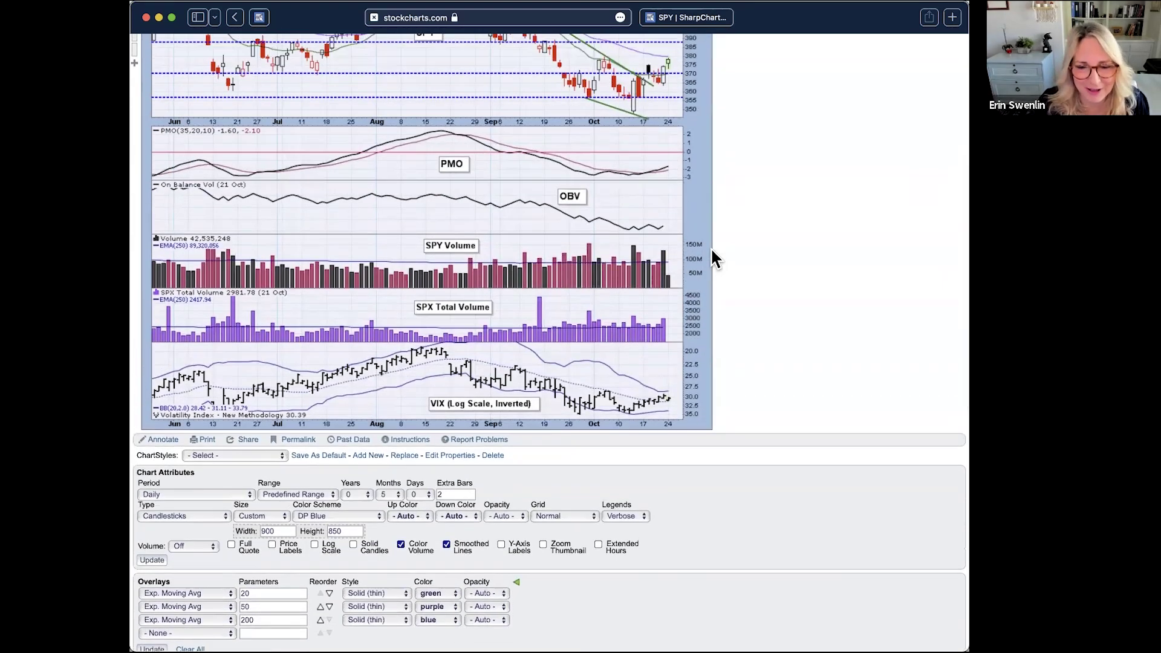
scroll(709, 257, up, 3)
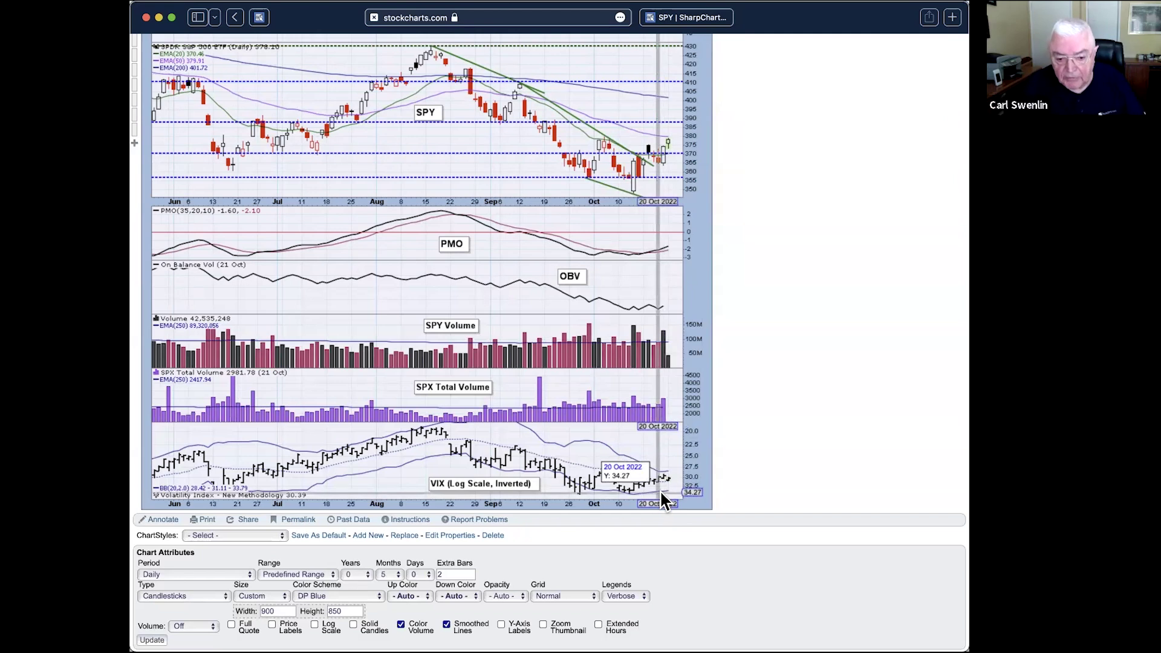
mouse_move(666, 470)
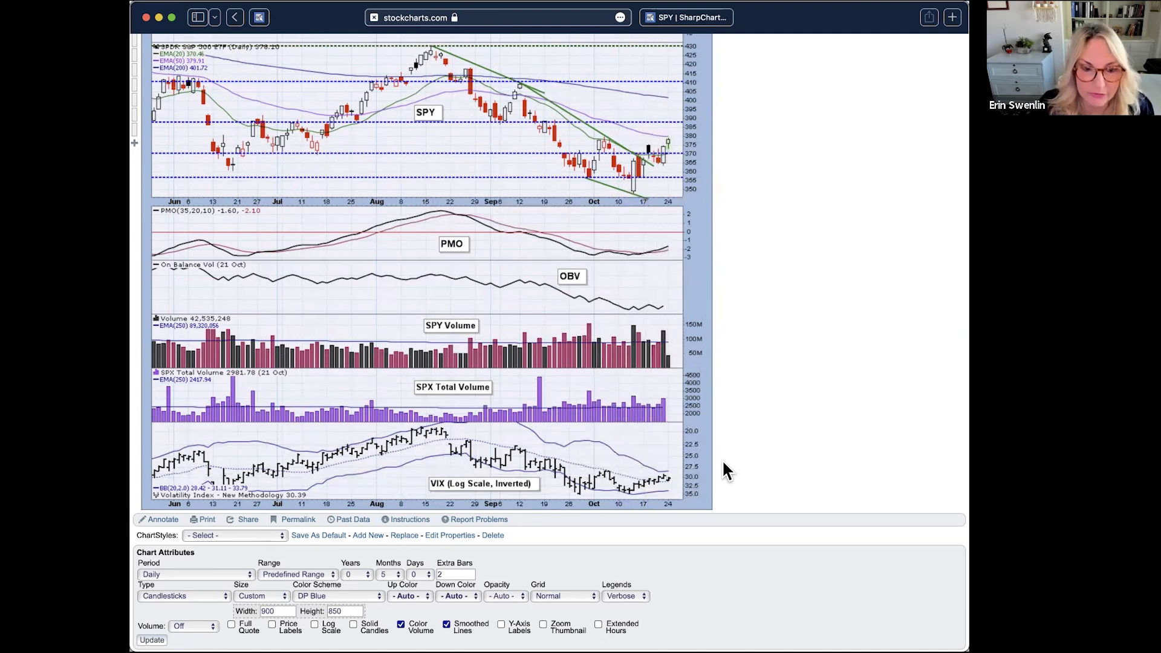
scroll(723, 469, up, 5)
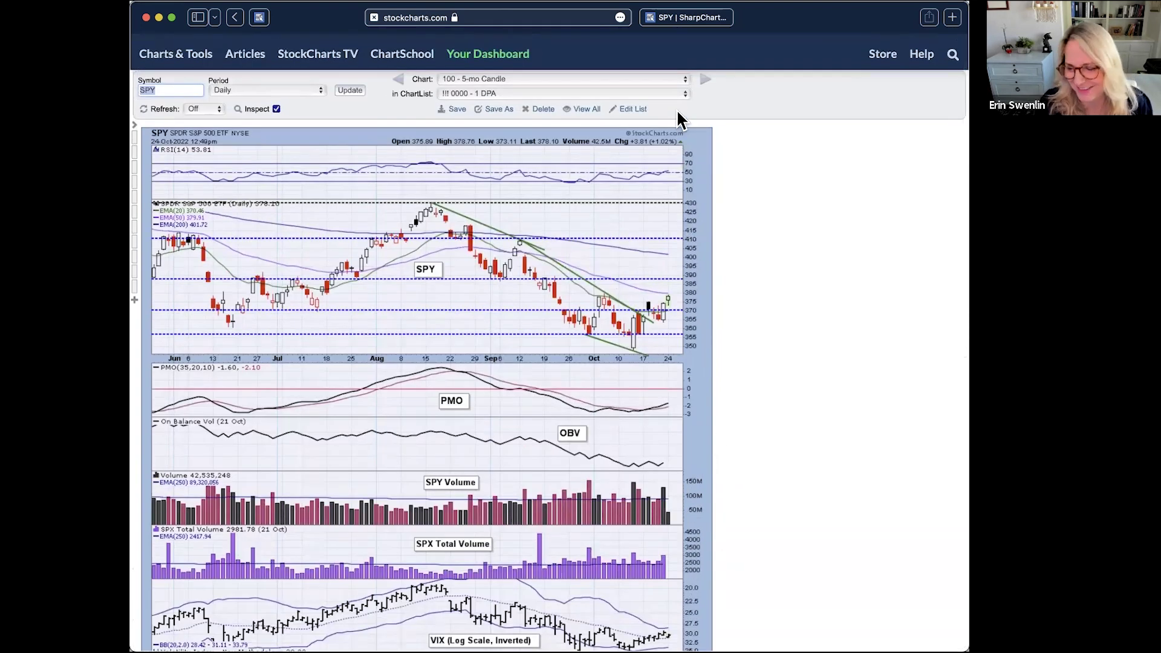
Step: Look up YANG to show its daily chart with the saved indicator panels
scroll(682, 129, up, 1)
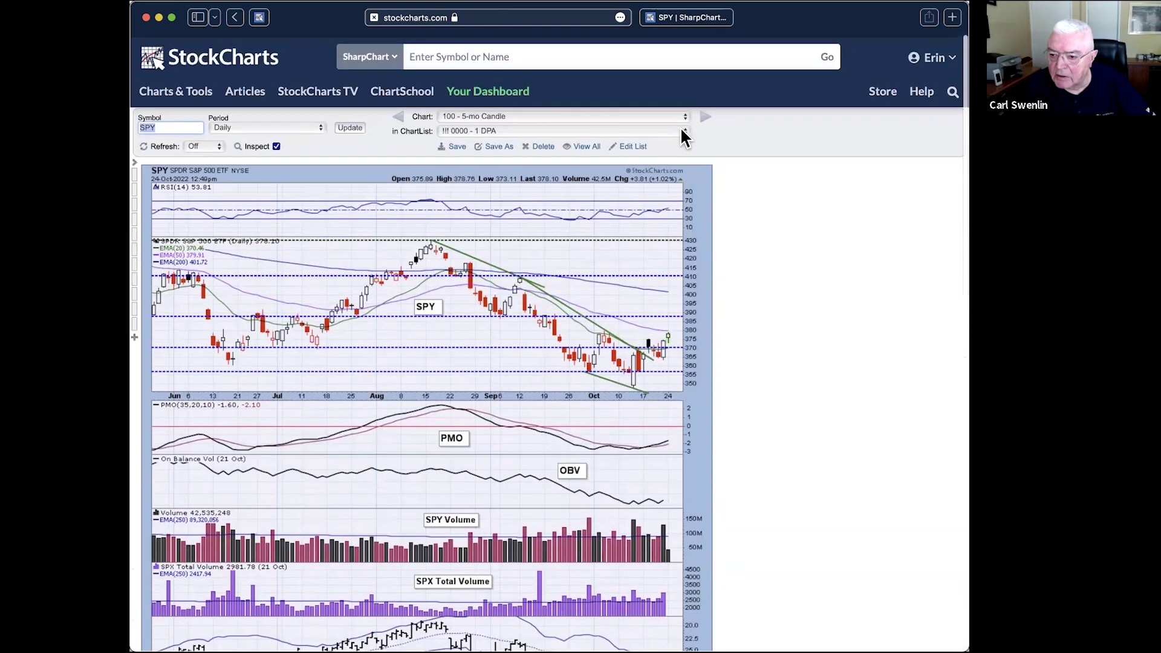
click(523, 53)
text(yang)
key(Return)
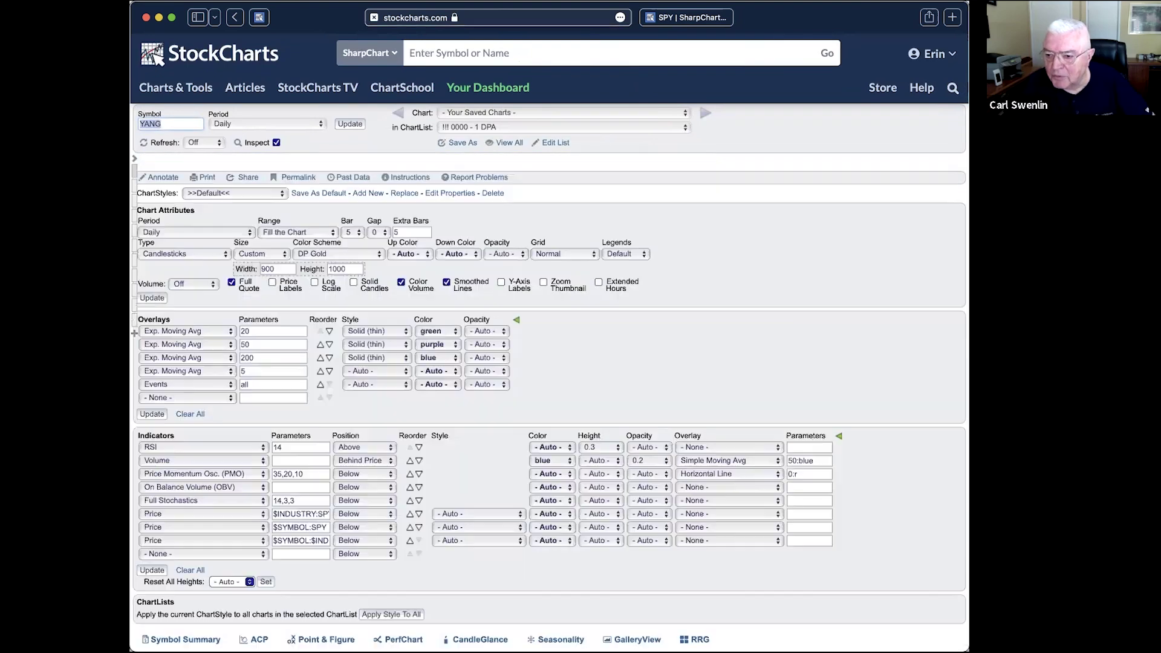
scroll(423, 338, down, 3)
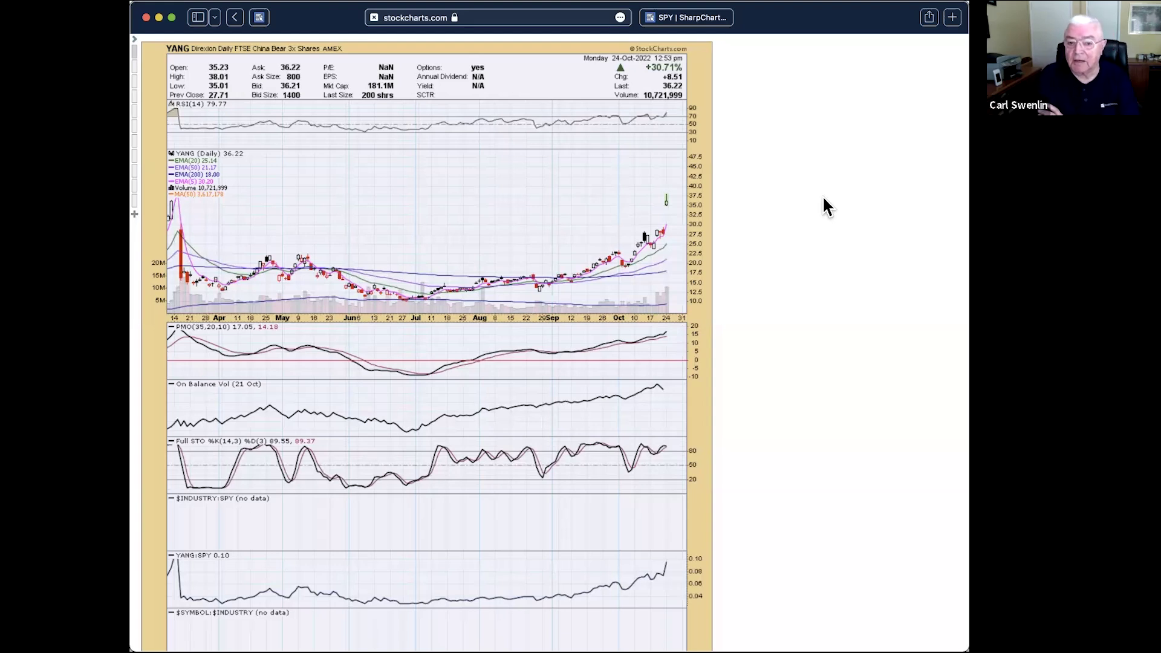
scroll(795, 197, up, 2)
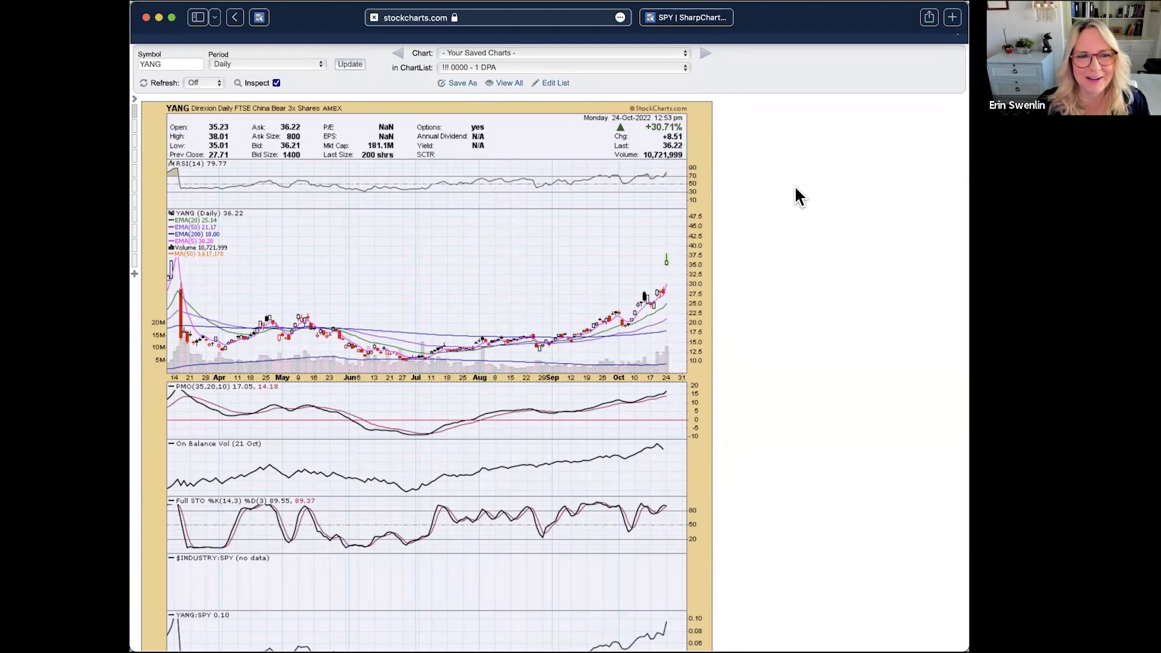
scroll(796, 187, down, 2)
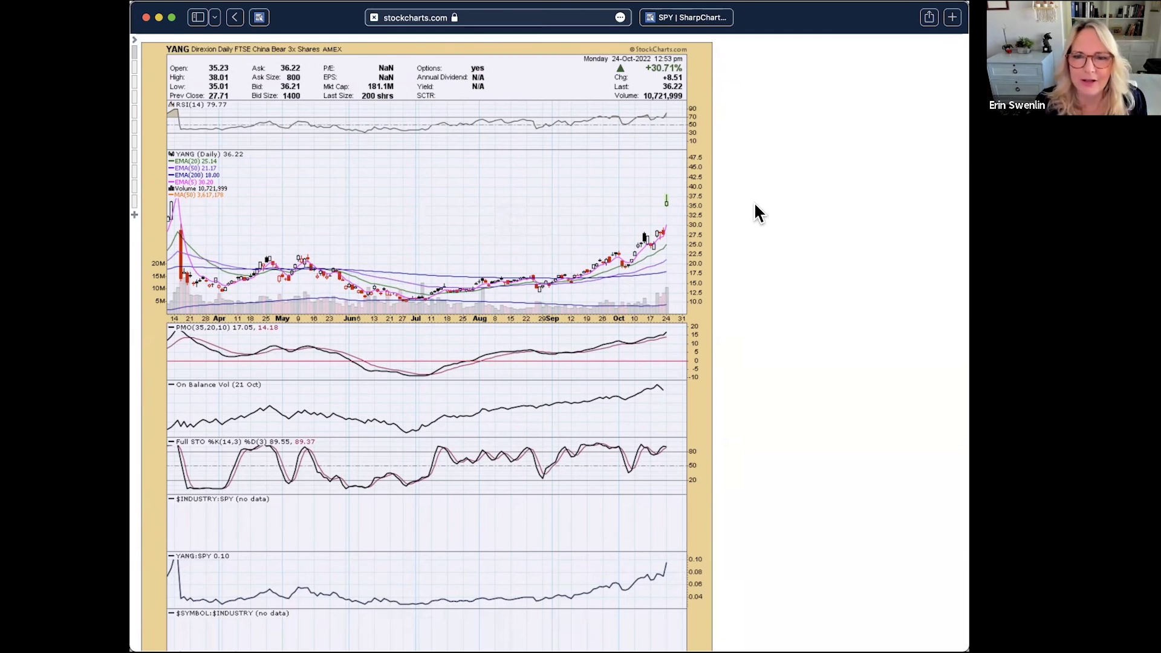
scroll(755, 206, down, 1)
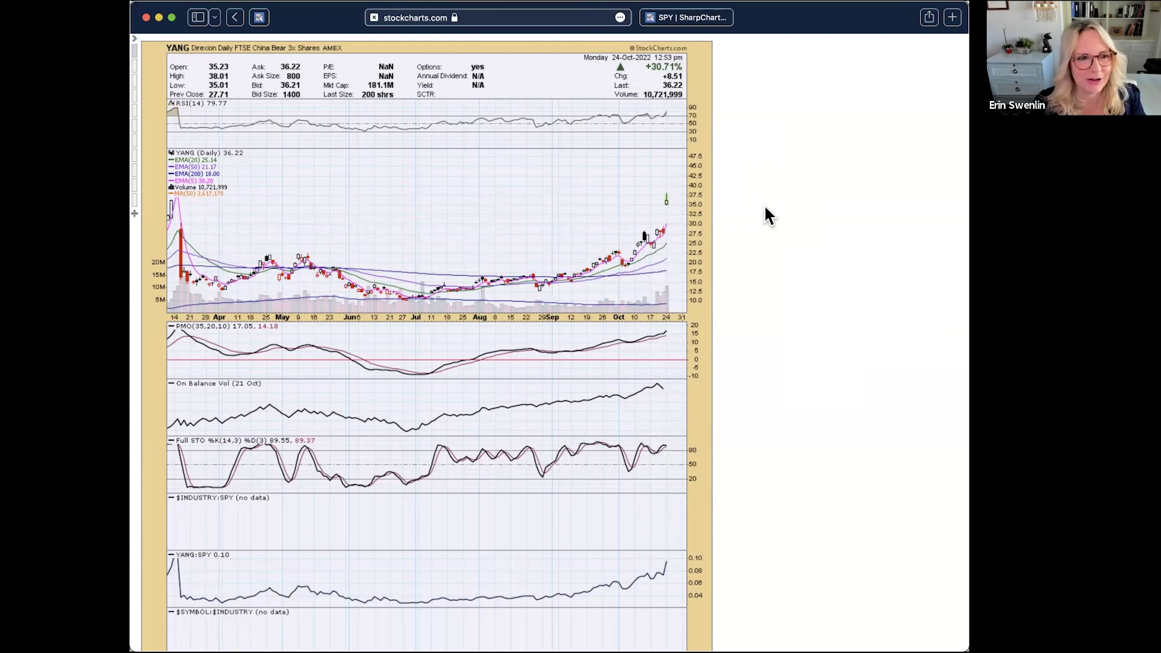
scroll(766, 216, up, 1)
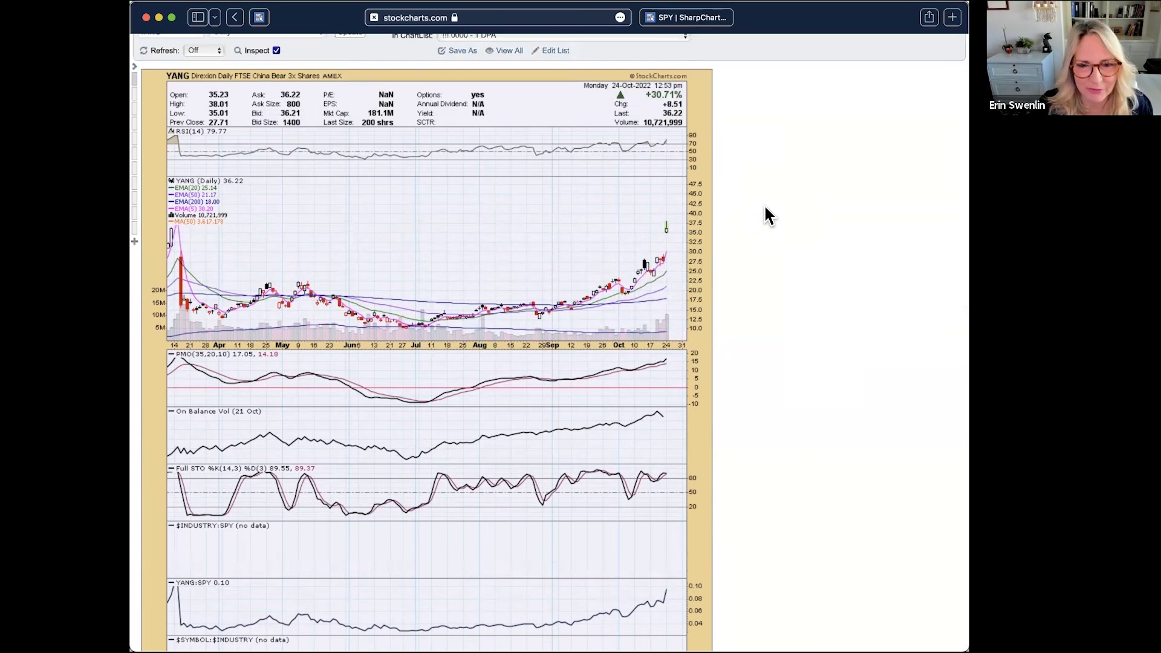
scroll(767, 215, down, 1)
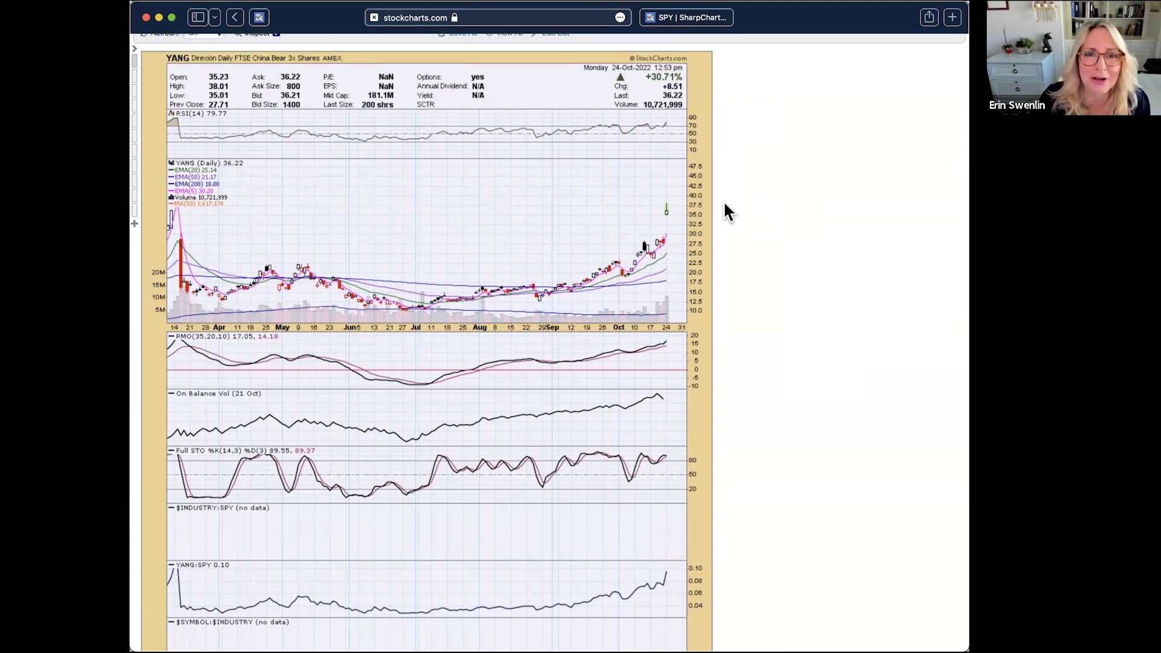
scroll(753, 205, up, 2)
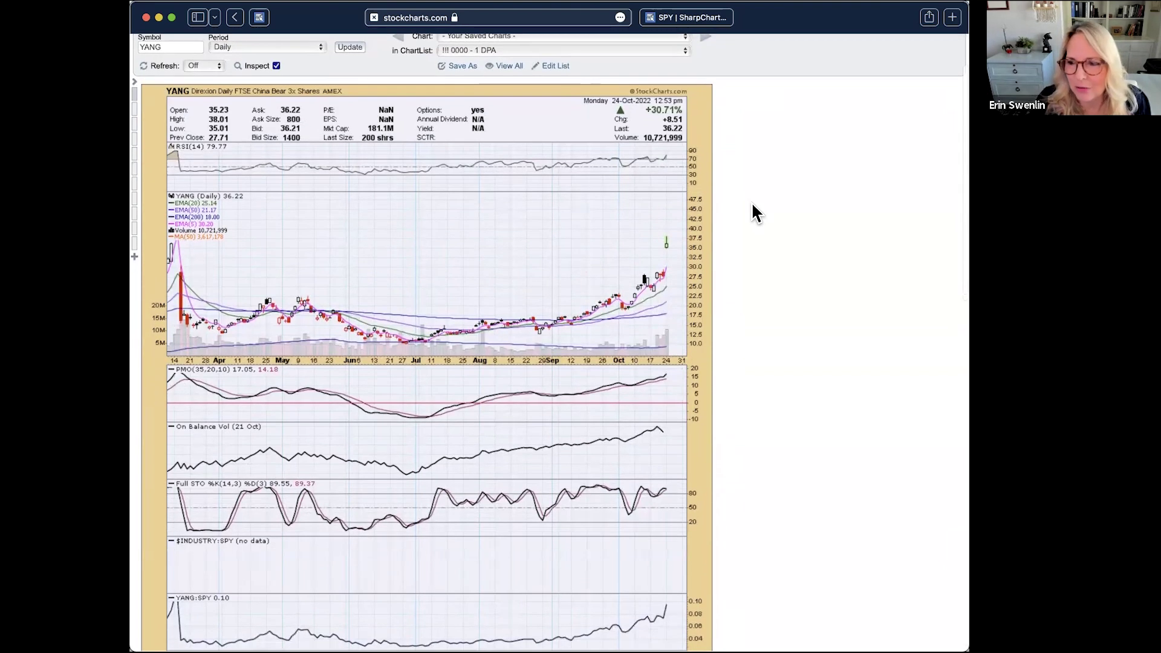
scroll(746, 216, down, 2)
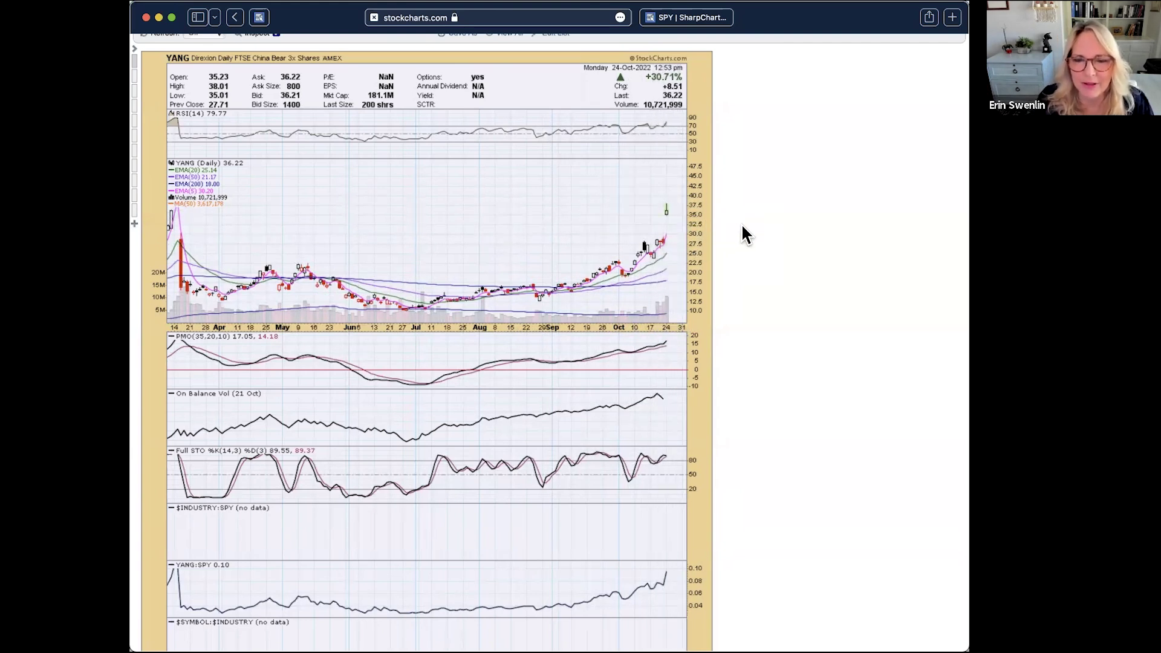
mouse_move(651, 238)
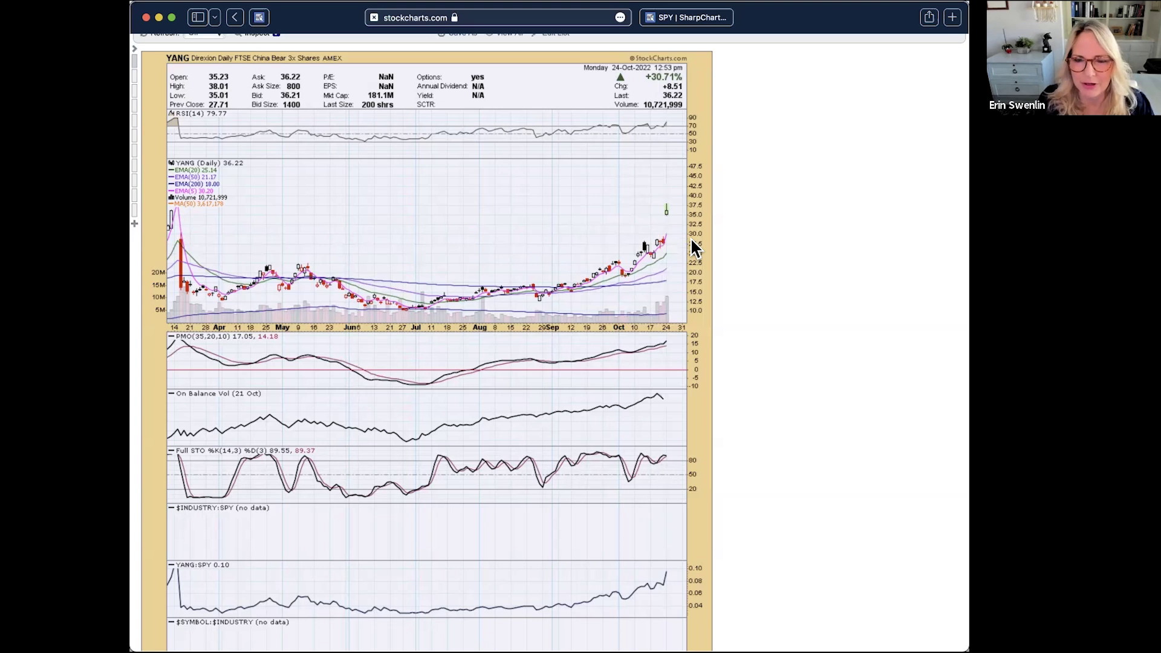
mouse_move(679, 220)
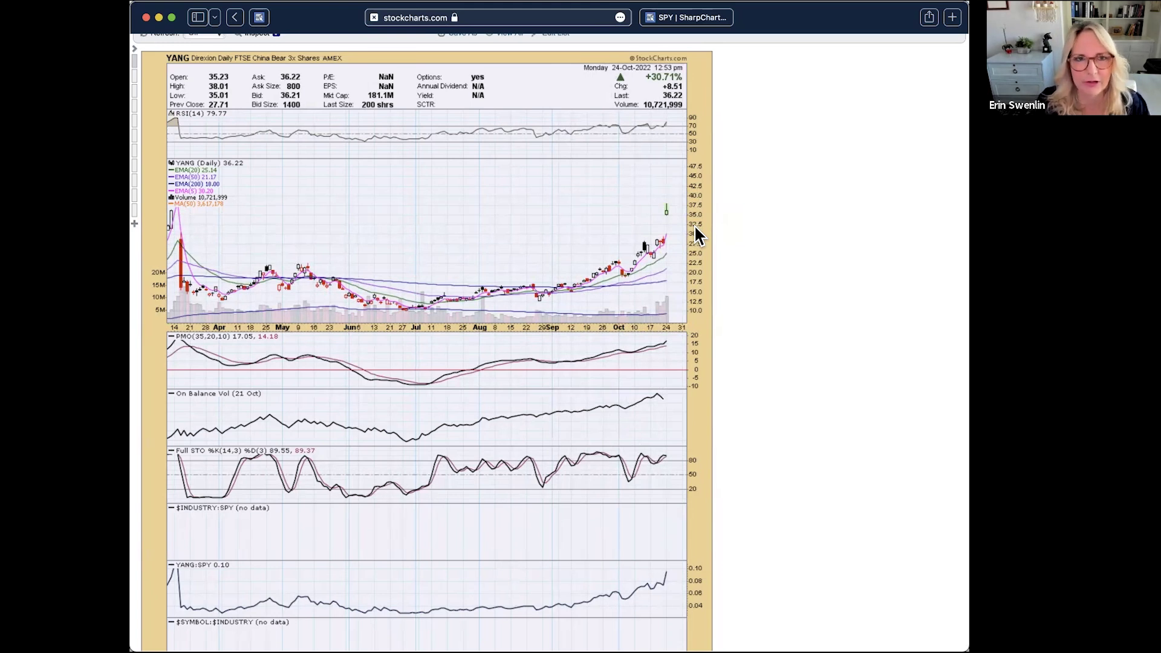
scroll(695, 178, up, 2)
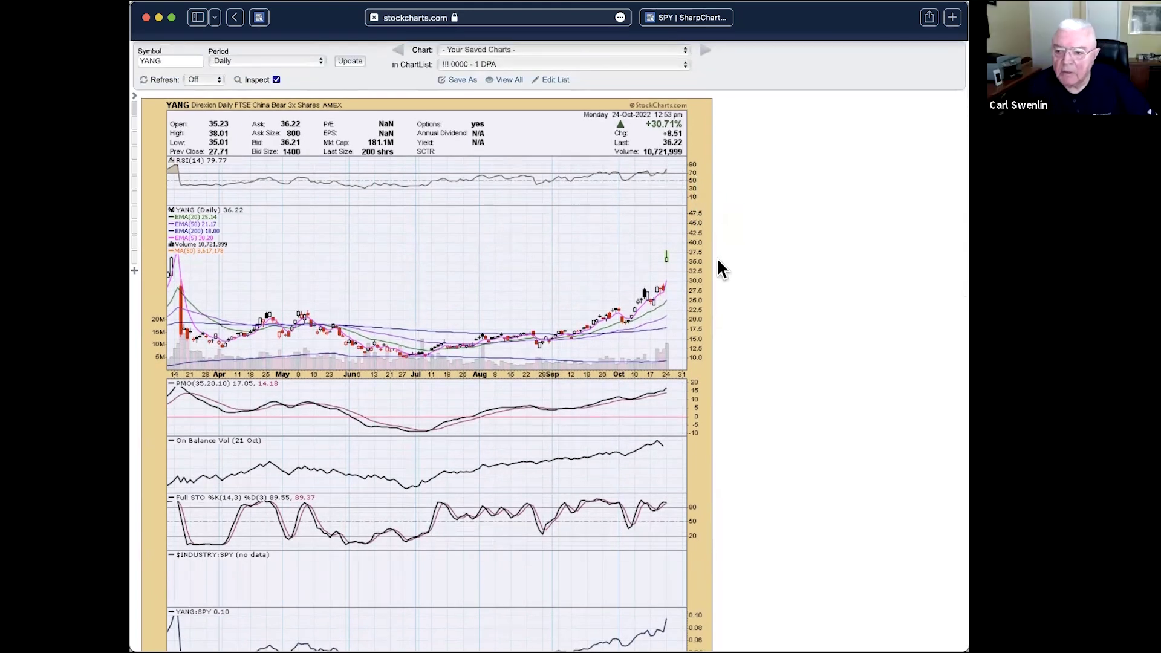
scroll(718, 262, up, 2)
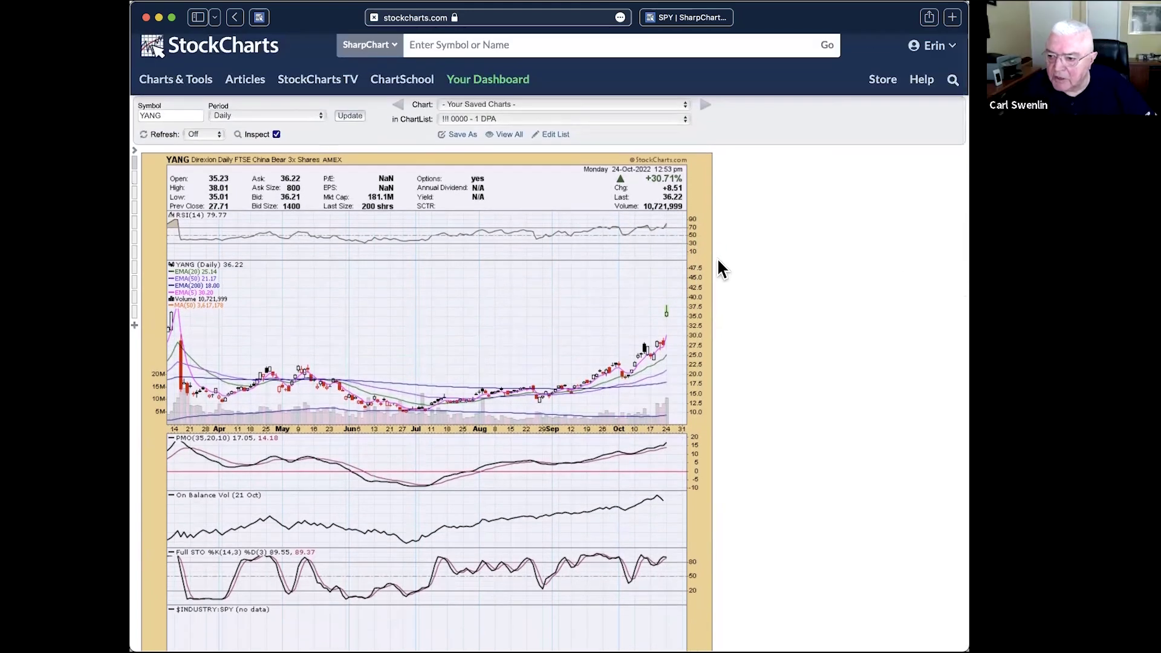
scroll(719, 268, up, 1)
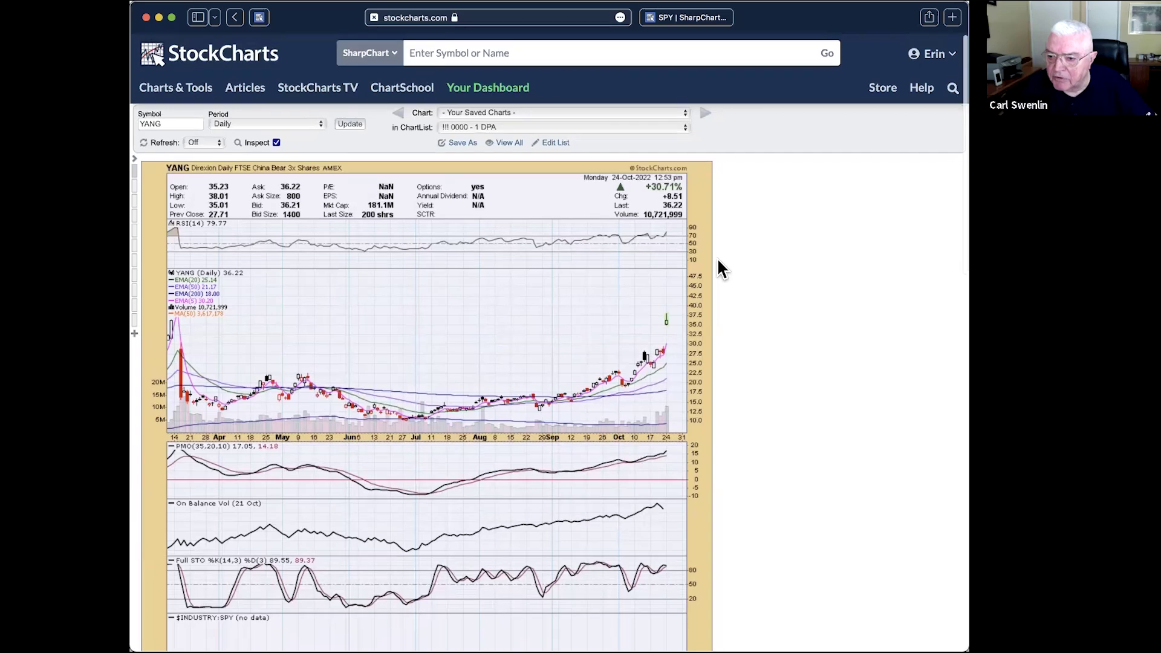
Step: Pick the '0001 - 11 SPX Sectors' chart list and load its Energy XLE chart
click(518, 127)
click(519, 153)
click(605, 112)
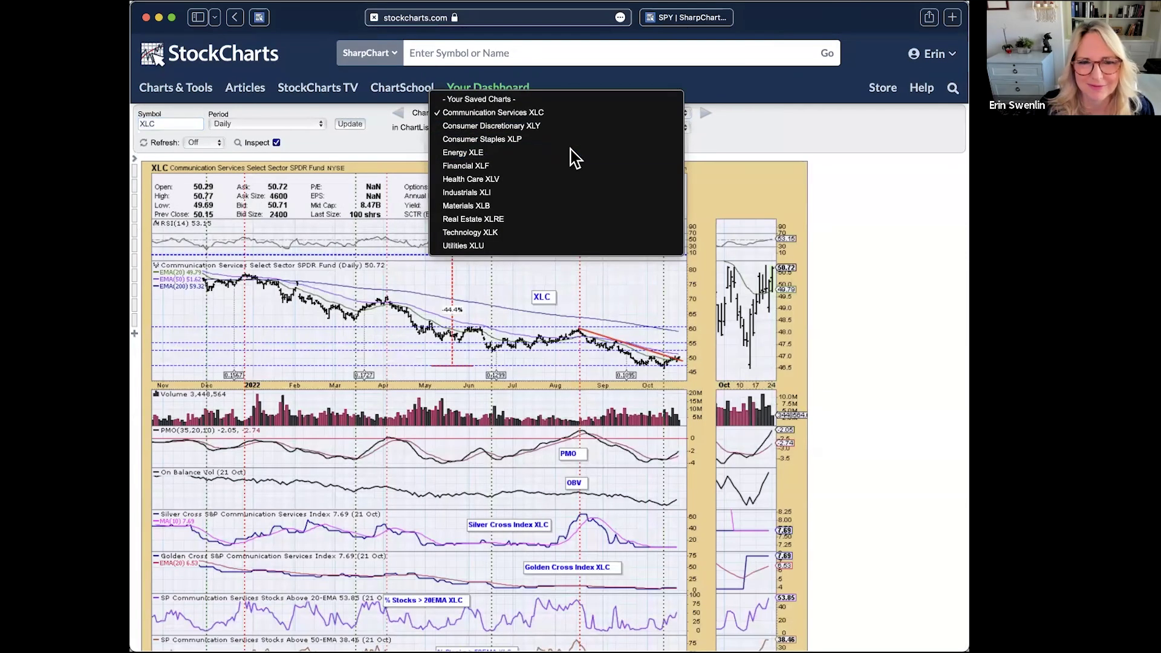
click(605, 150)
scroll(752, 163, down, 3)
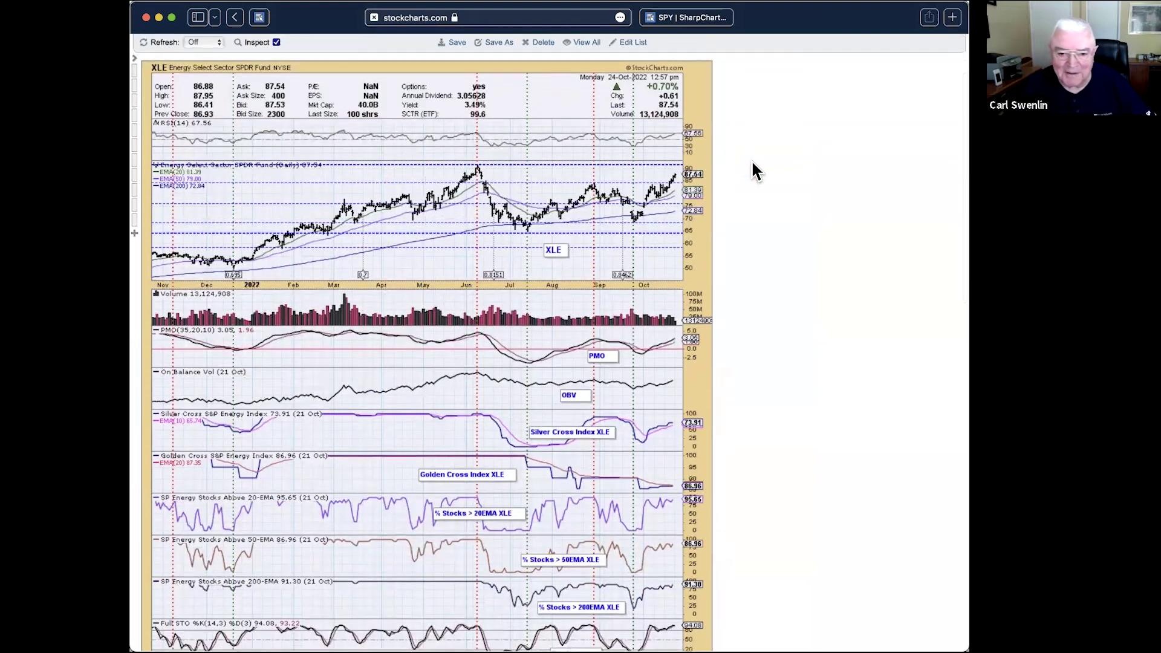
scroll(753, 164, down, 1)
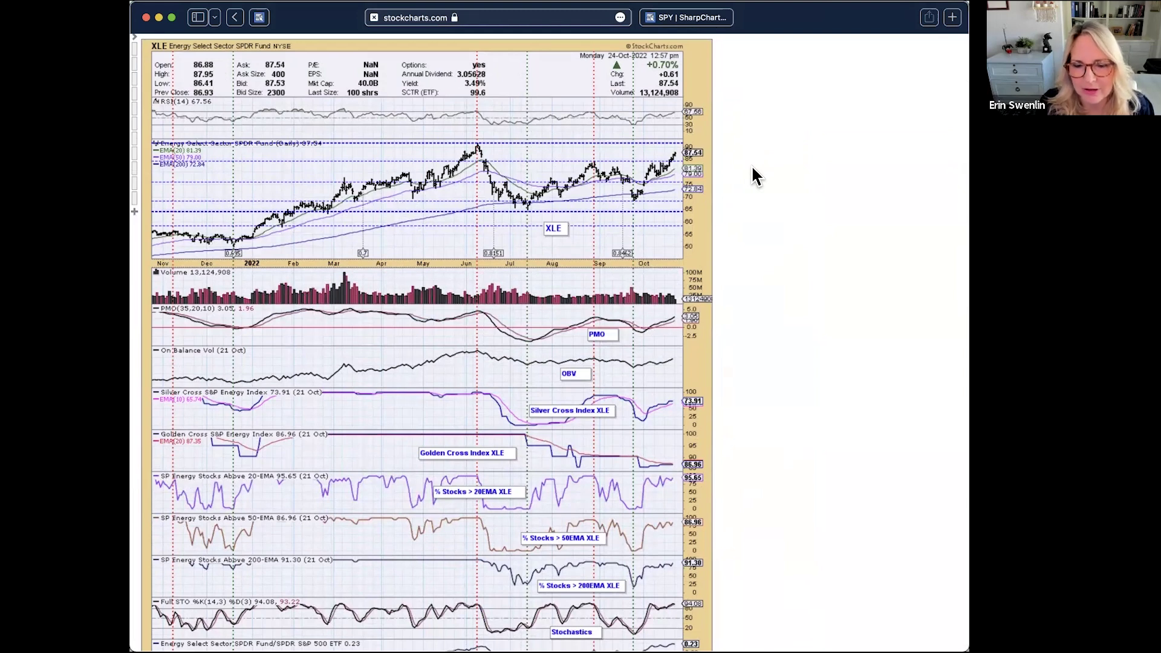
scroll(753, 168, down, 4)
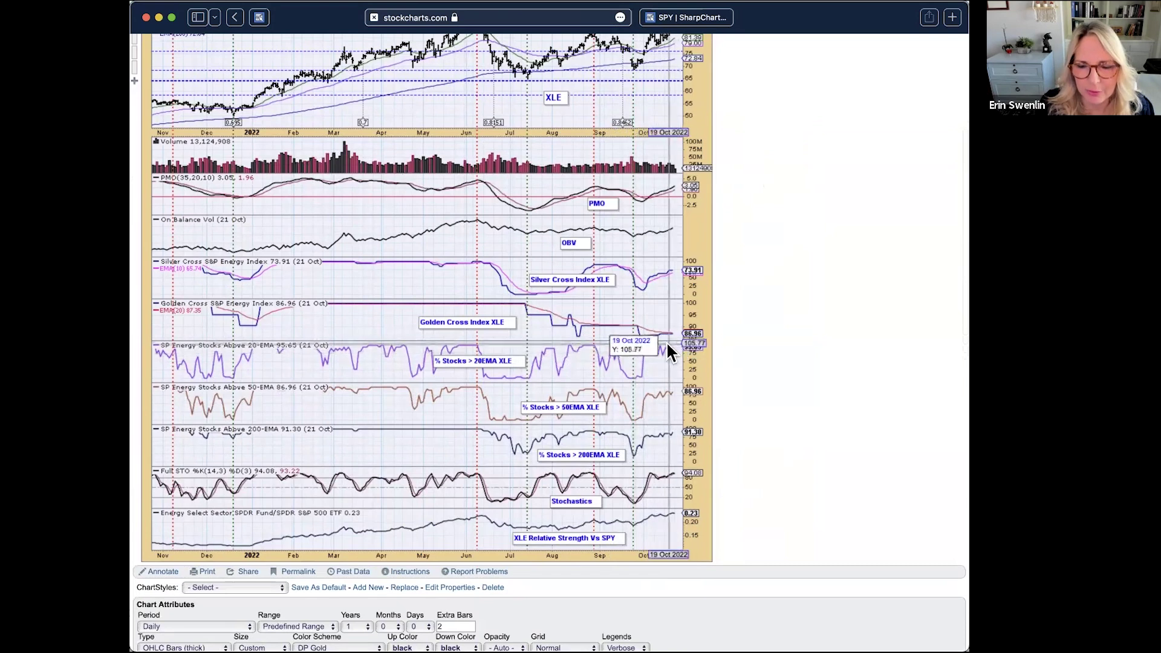
scroll(616, 354, up, 2)
scroll(615, 353, up, 1)
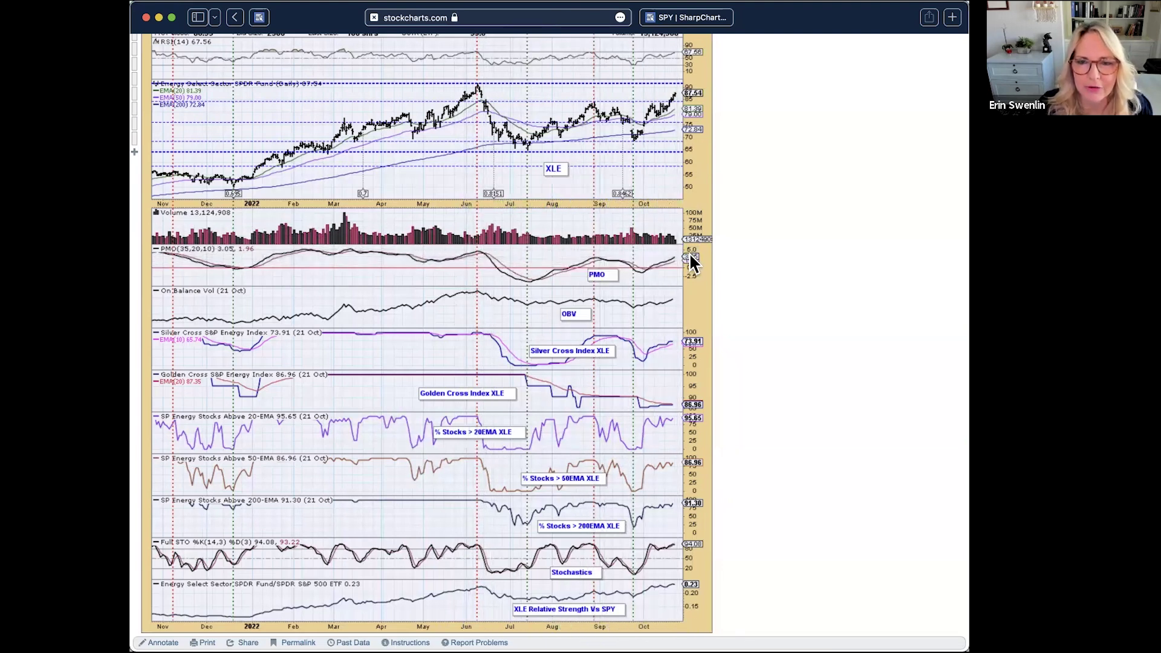
scroll(689, 234, up, 3)
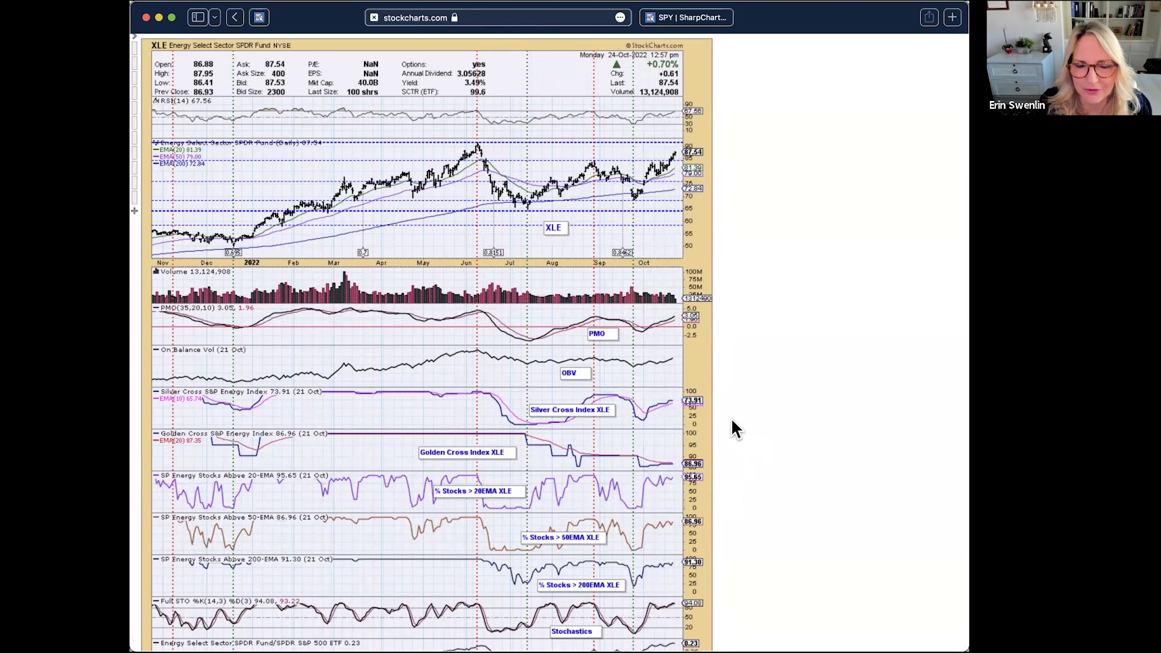
scroll(730, 417, down, 1)
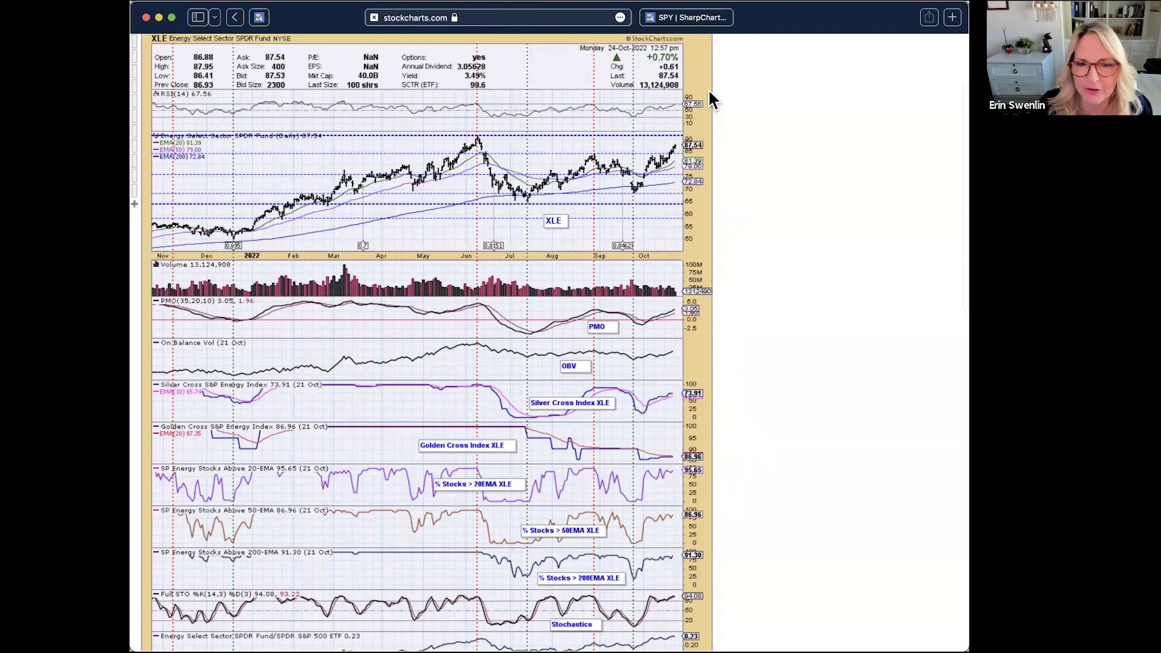
scroll(706, 124, up, 3)
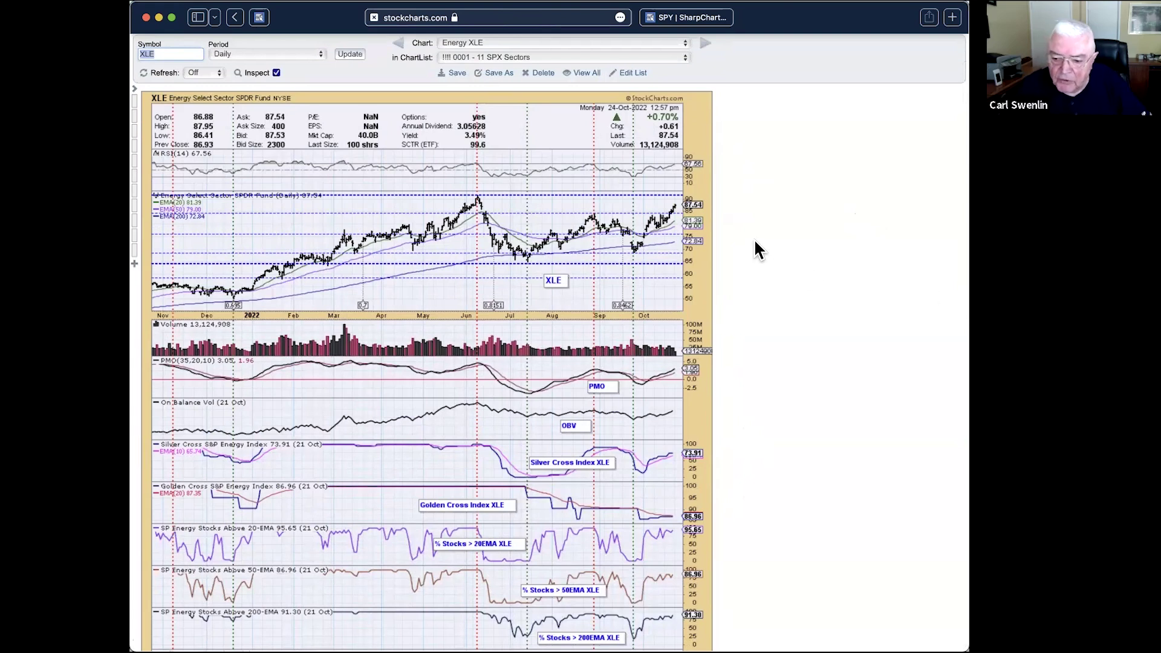
scroll(759, 250, up, 3)
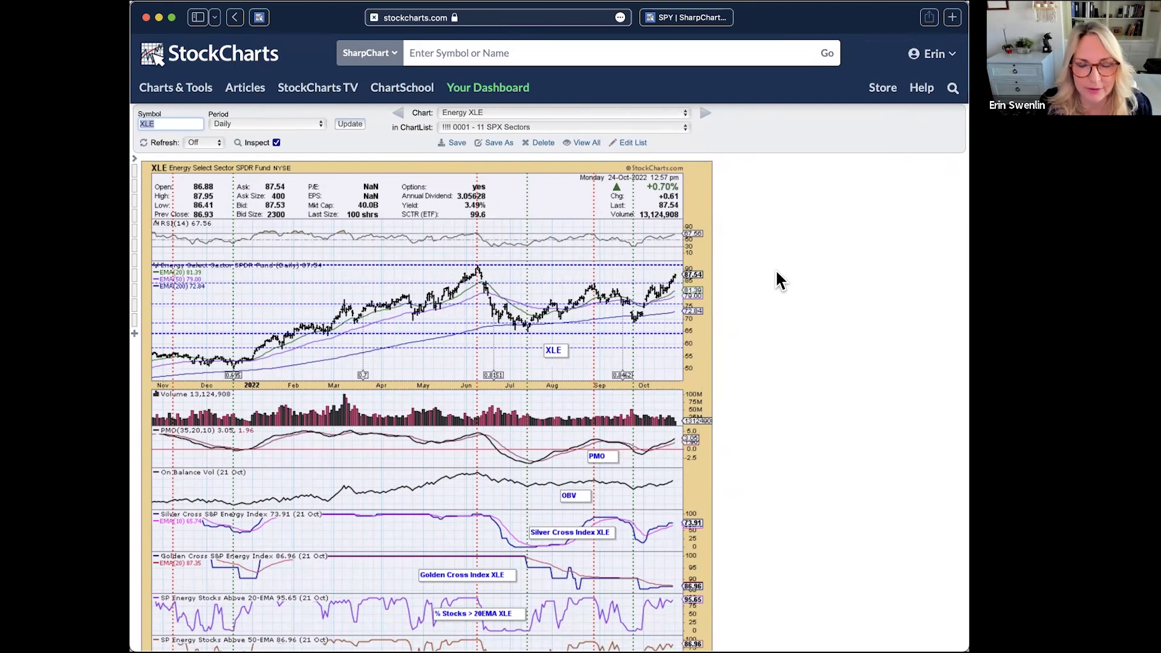
scroll(776, 280, down, 3)
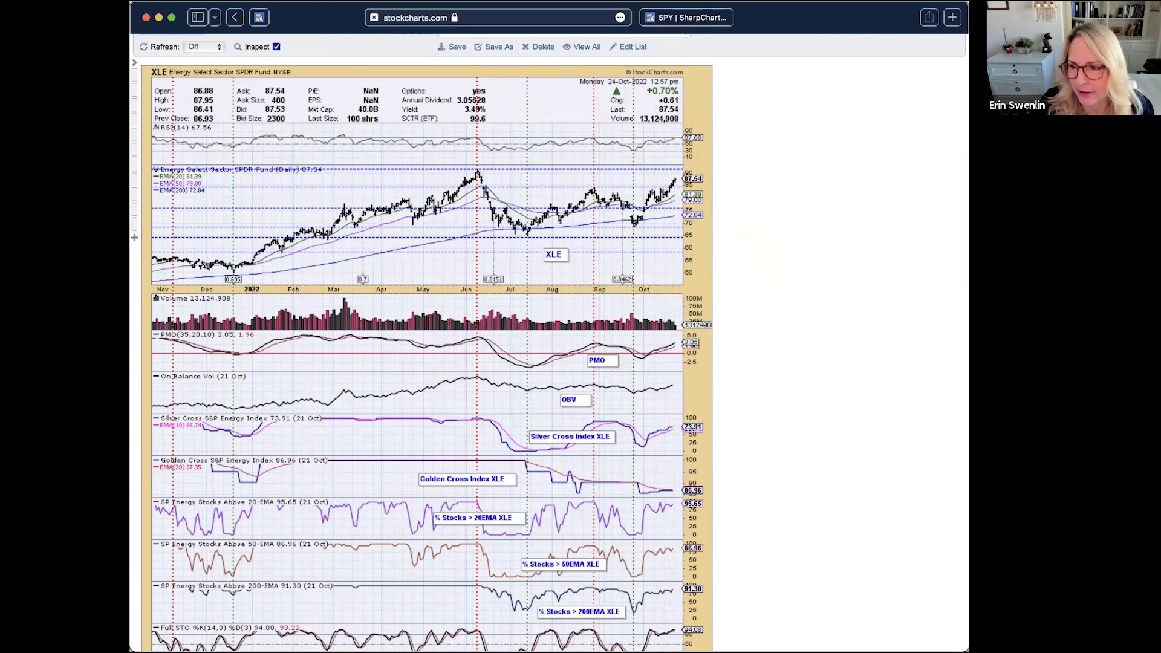
scroll(733, 184, up, 3)
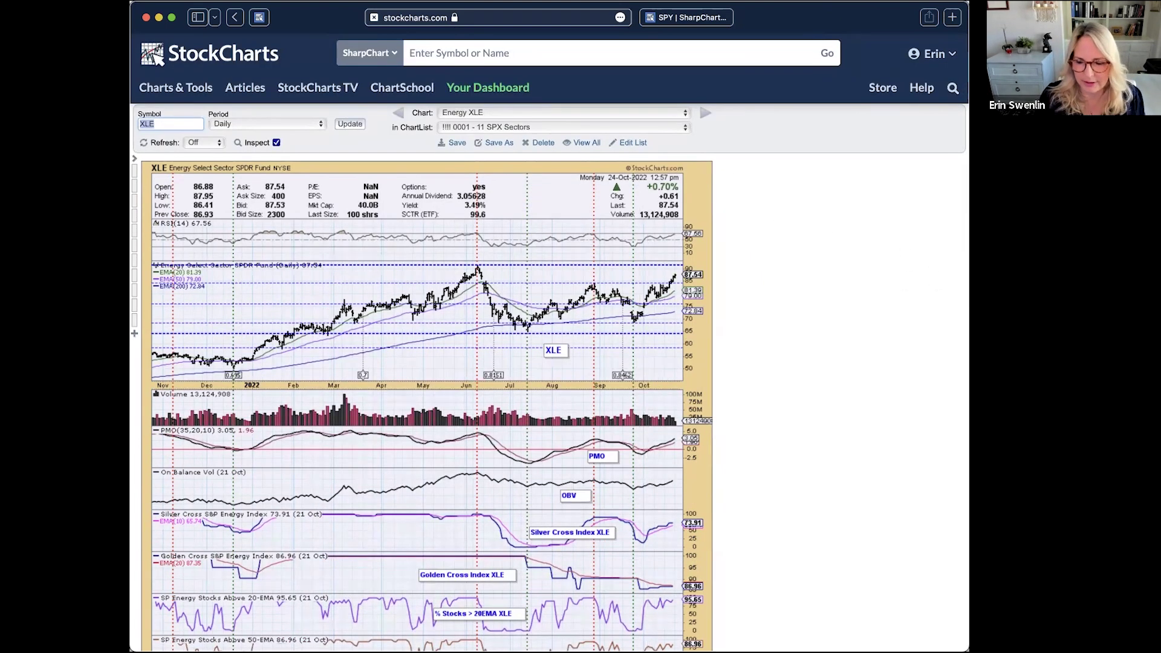